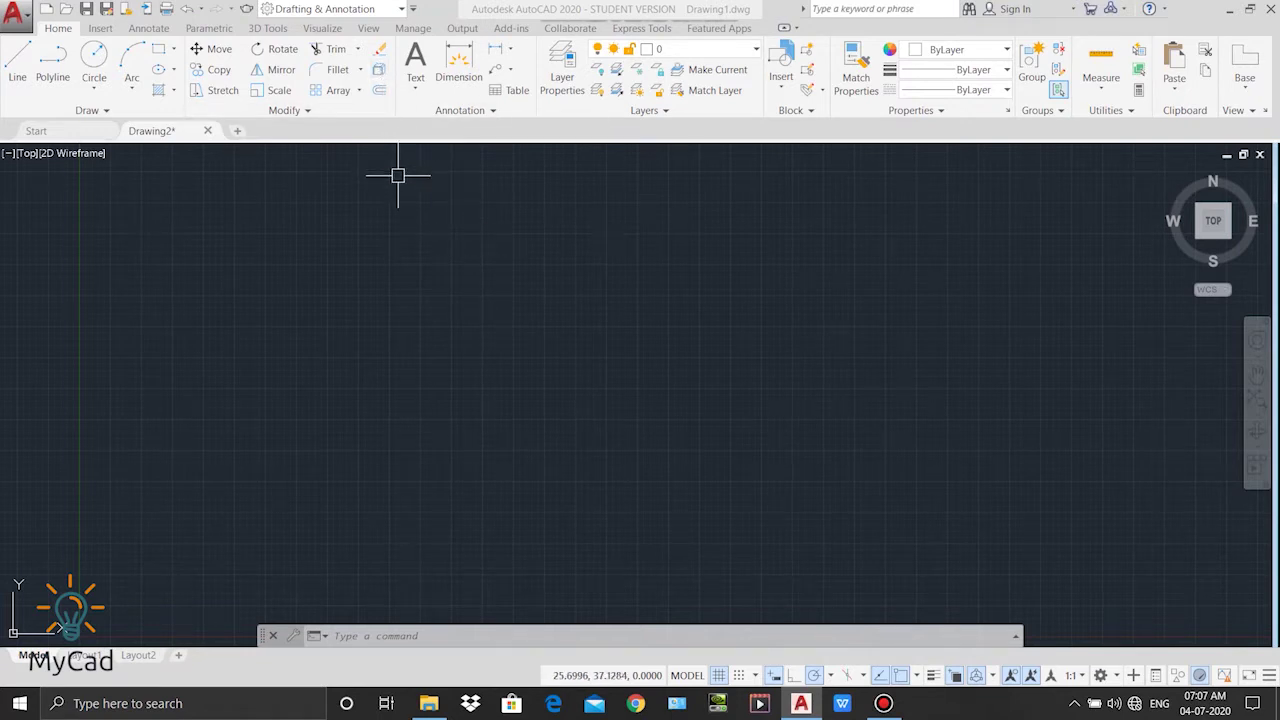
- Draw an open polyline with five straight segments, the last two turning back inside the first three
click(360, 70)
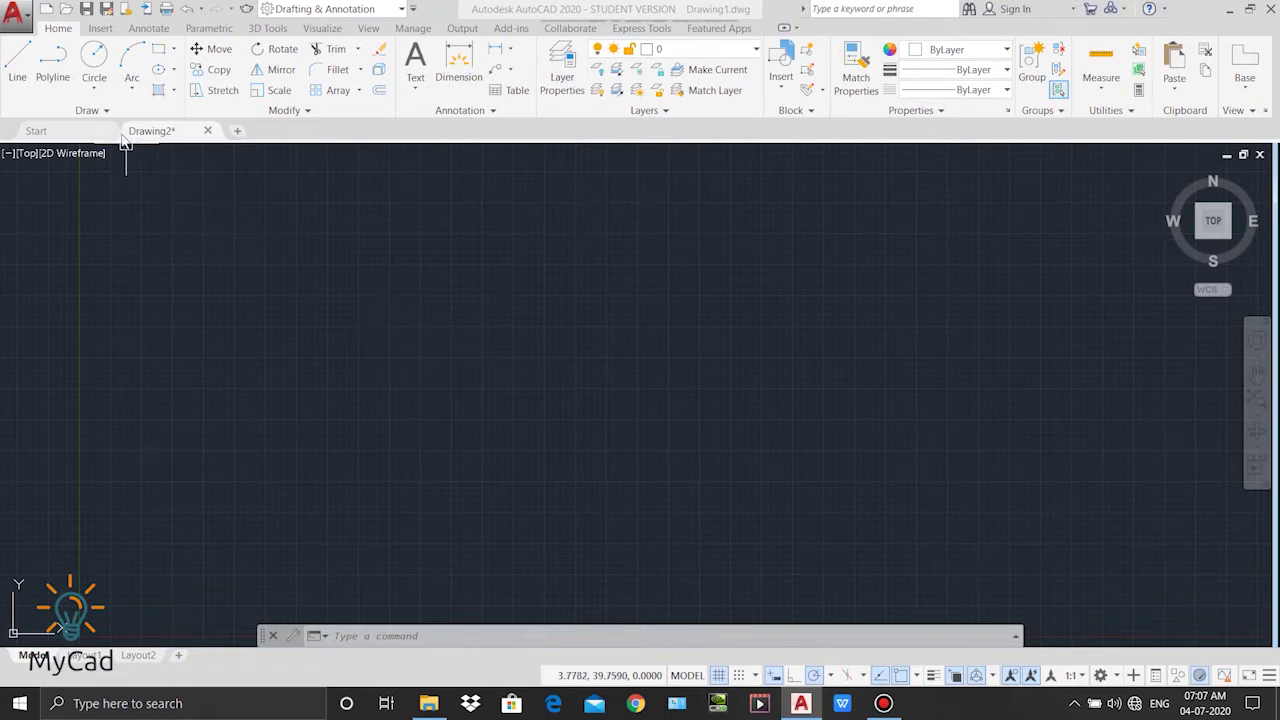
click(52, 66)
click(238, 443)
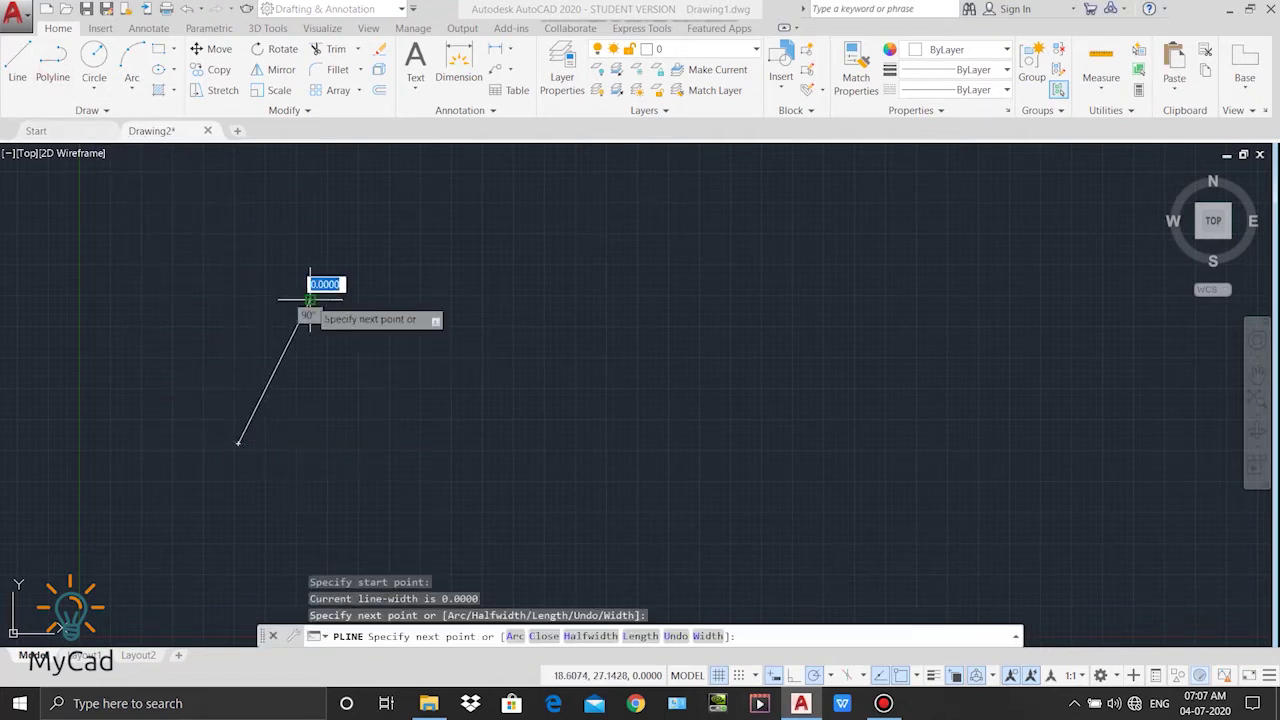
click(309, 300)
click(379, 300)
click(453, 443)
click(352, 494)
click(313, 418)
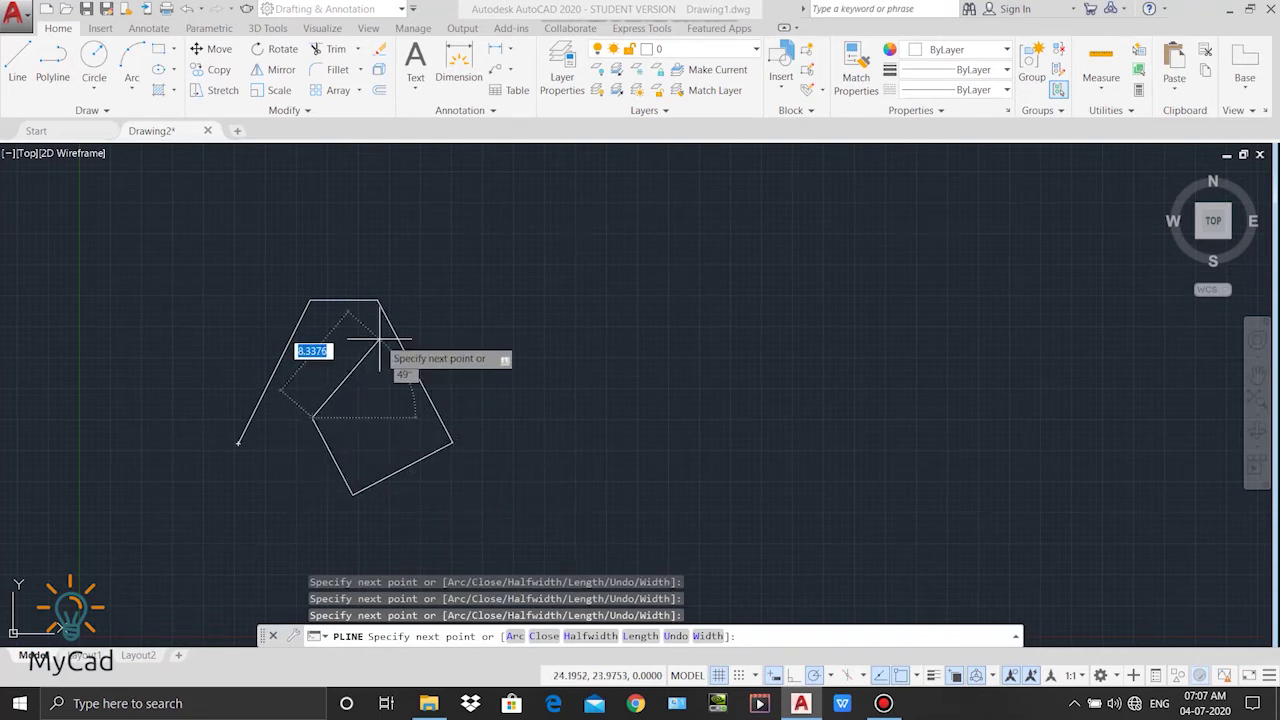
- Add an arc segment to the polyline, curving over inside the outline, and end the polyline there
right_click(375, 342)
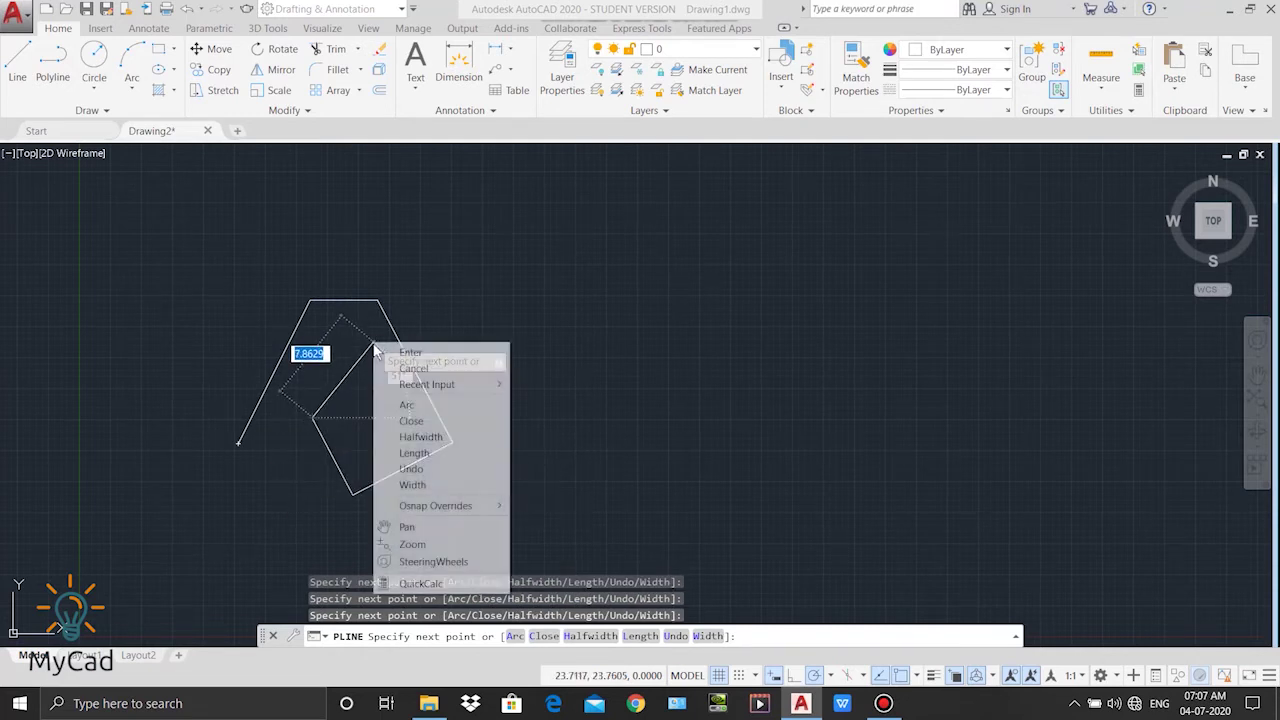
click(404, 406)
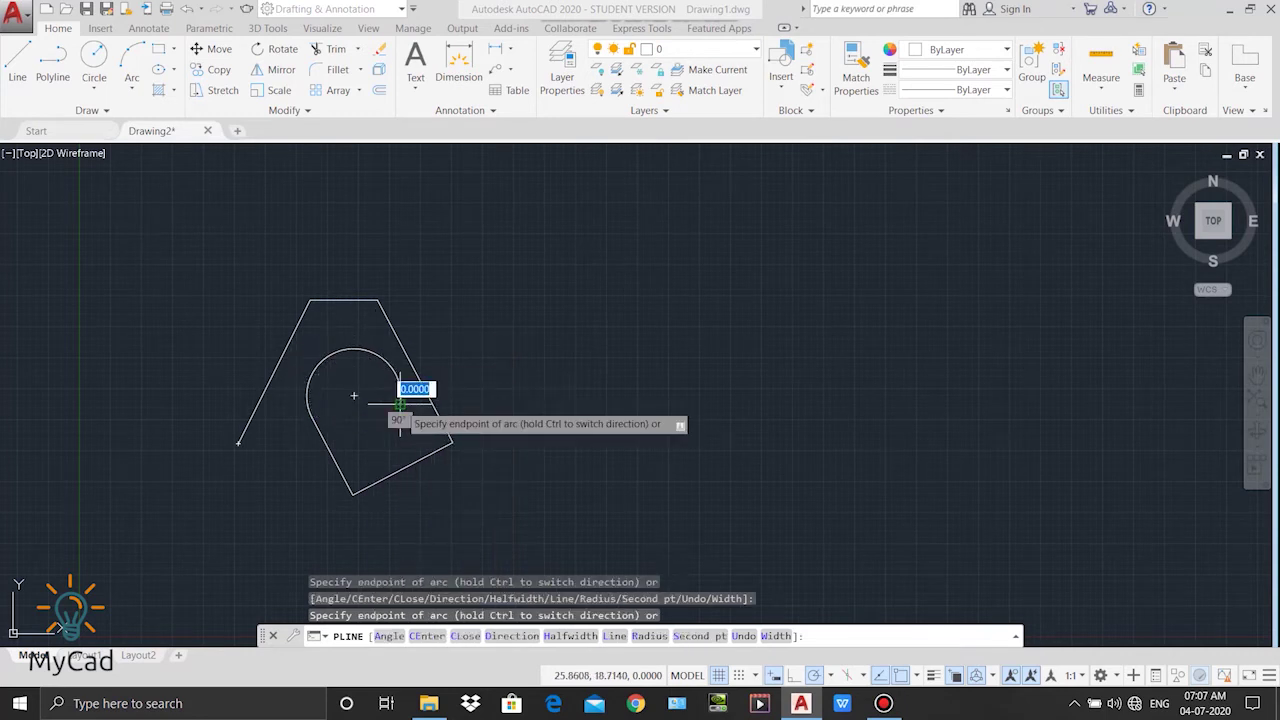
click(400, 404)
key(Return)
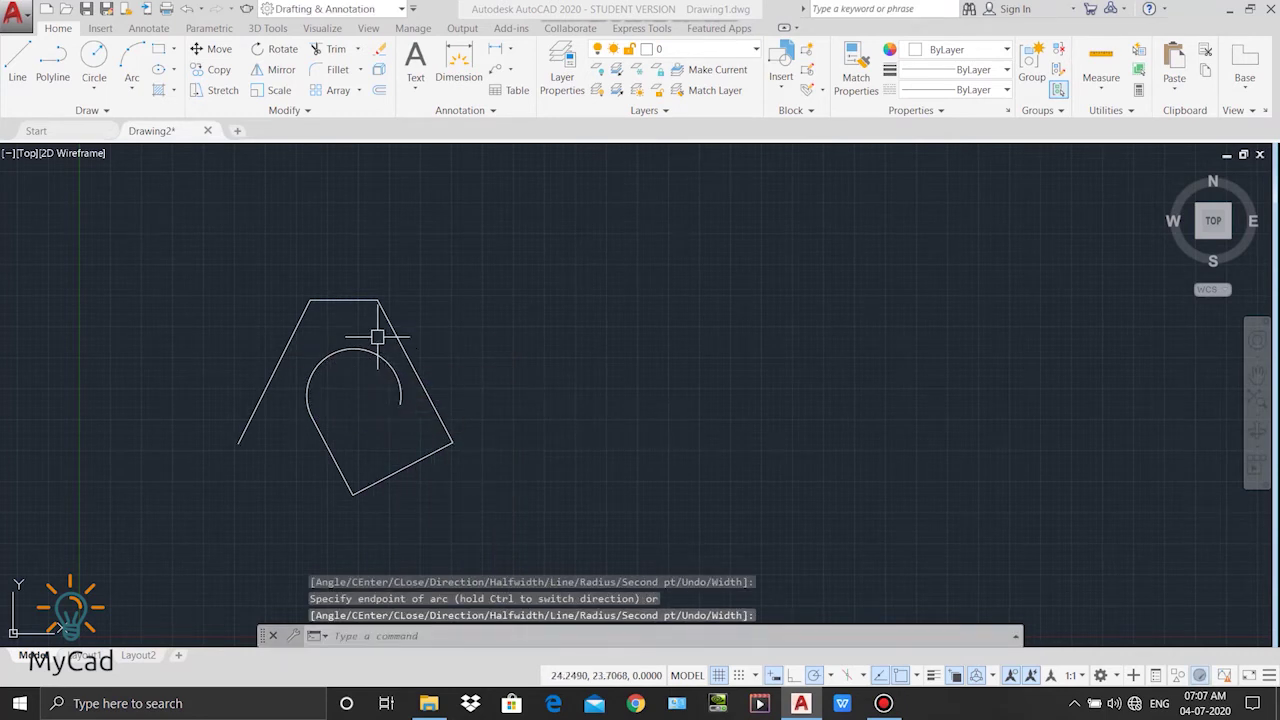
click(342, 351)
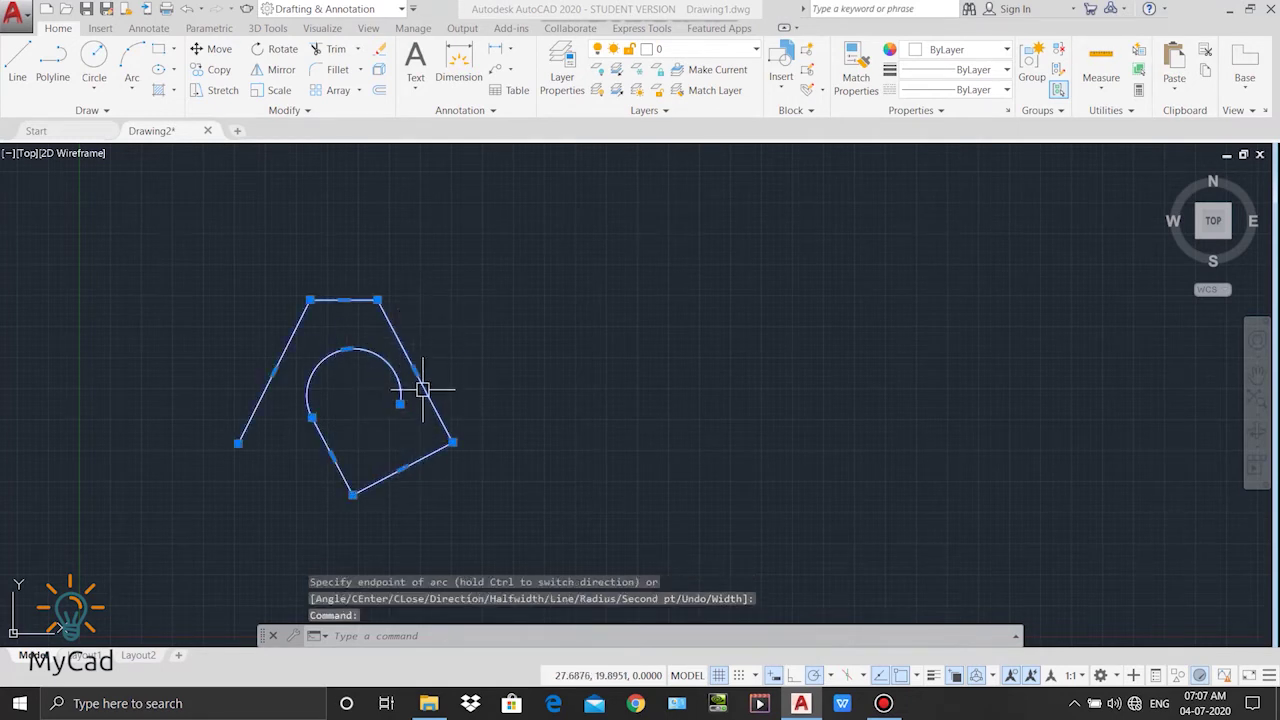
key(Escape)
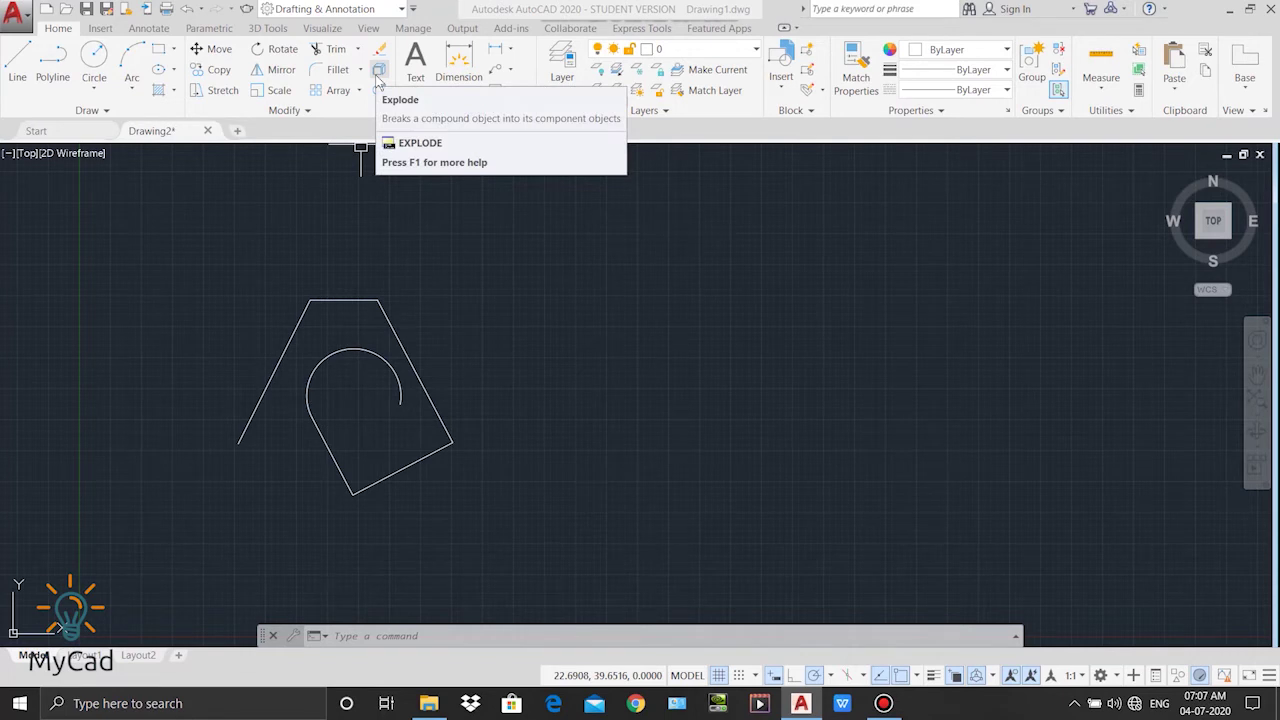
- Explode the polyline into its separate line and arc segments
key(x)
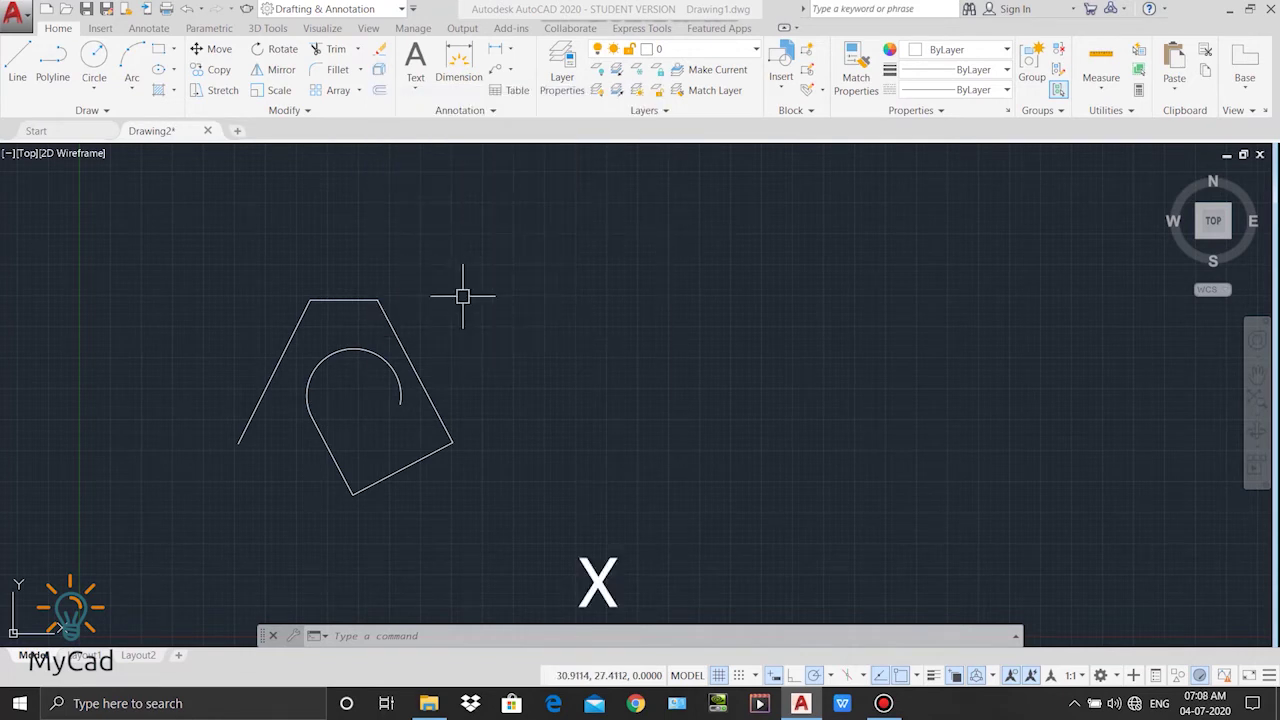
text(x)
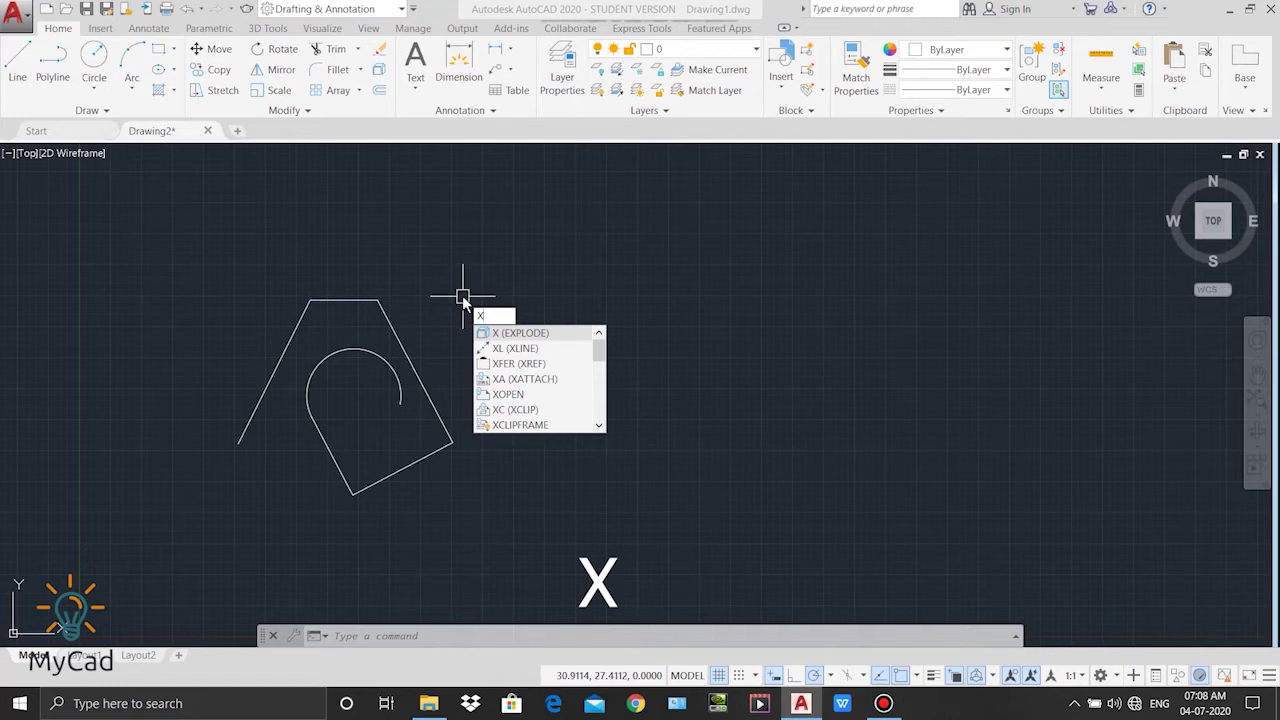
key(Return)
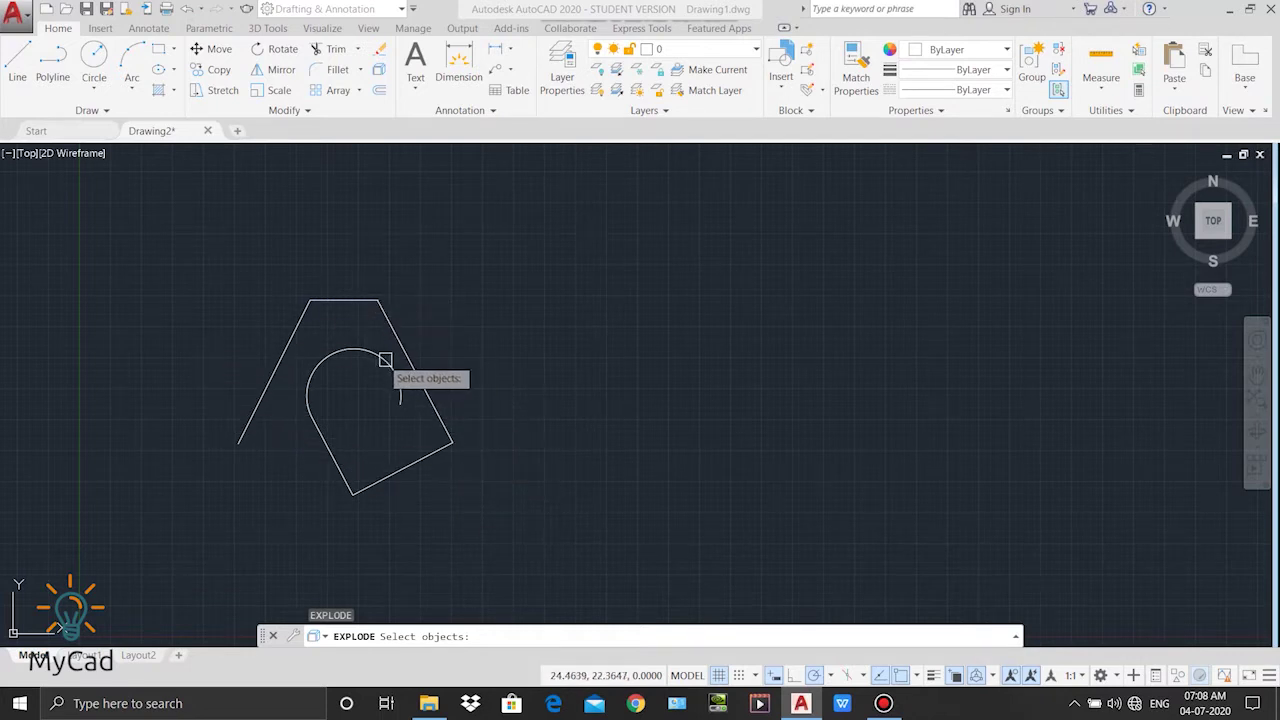
click(421, 381)
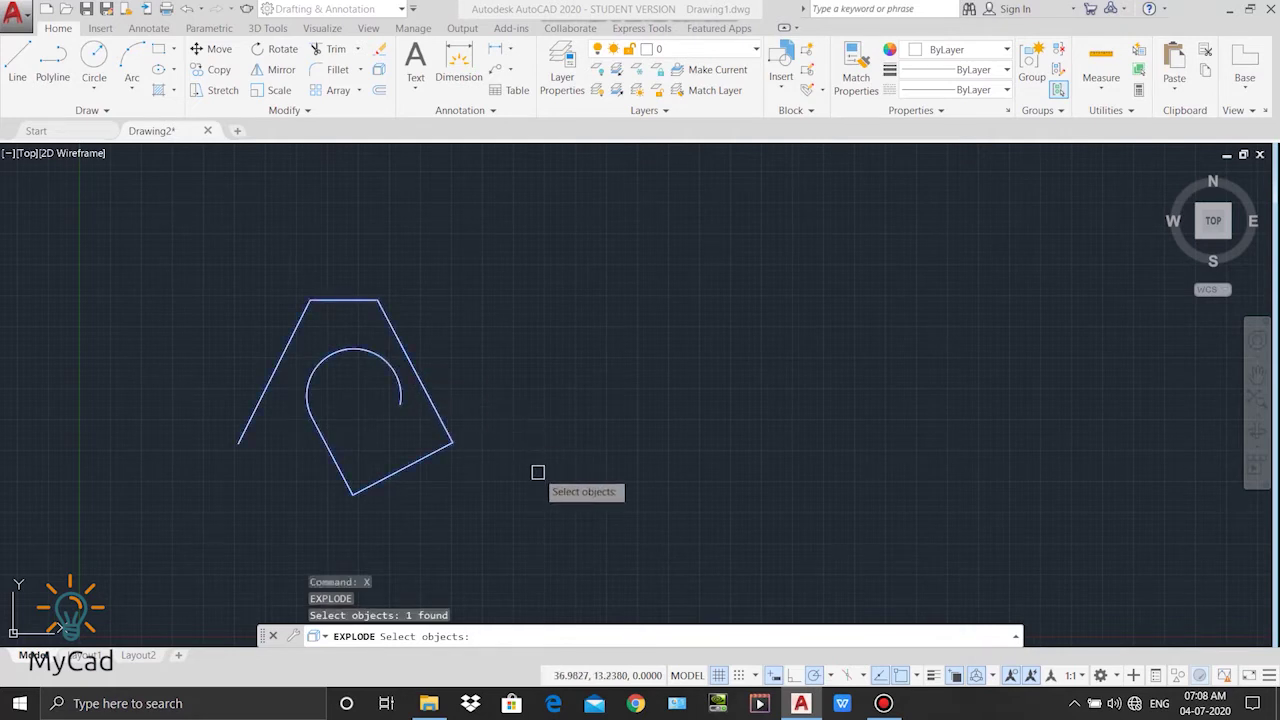
key(Return)
key(Escape)
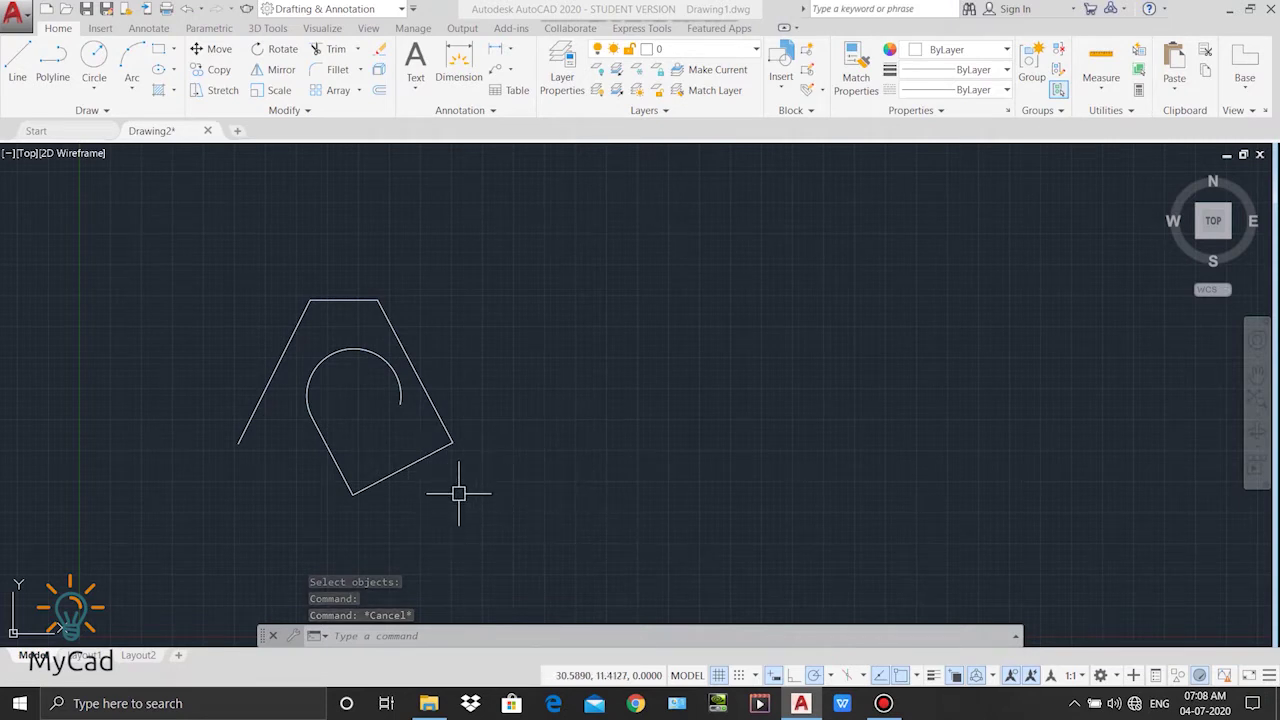
- Select the exploded line and arc segments one by one and delete the shape
click(423, 457)
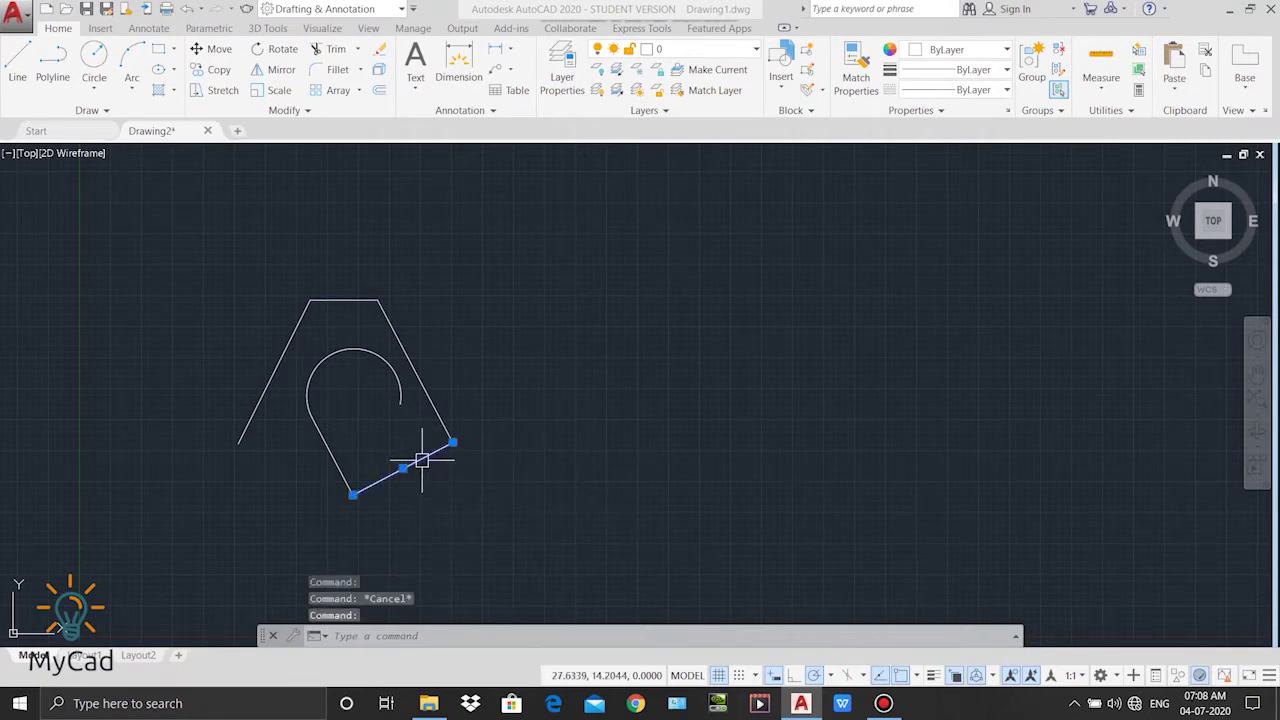
click(322, 441)
click(308, 372)
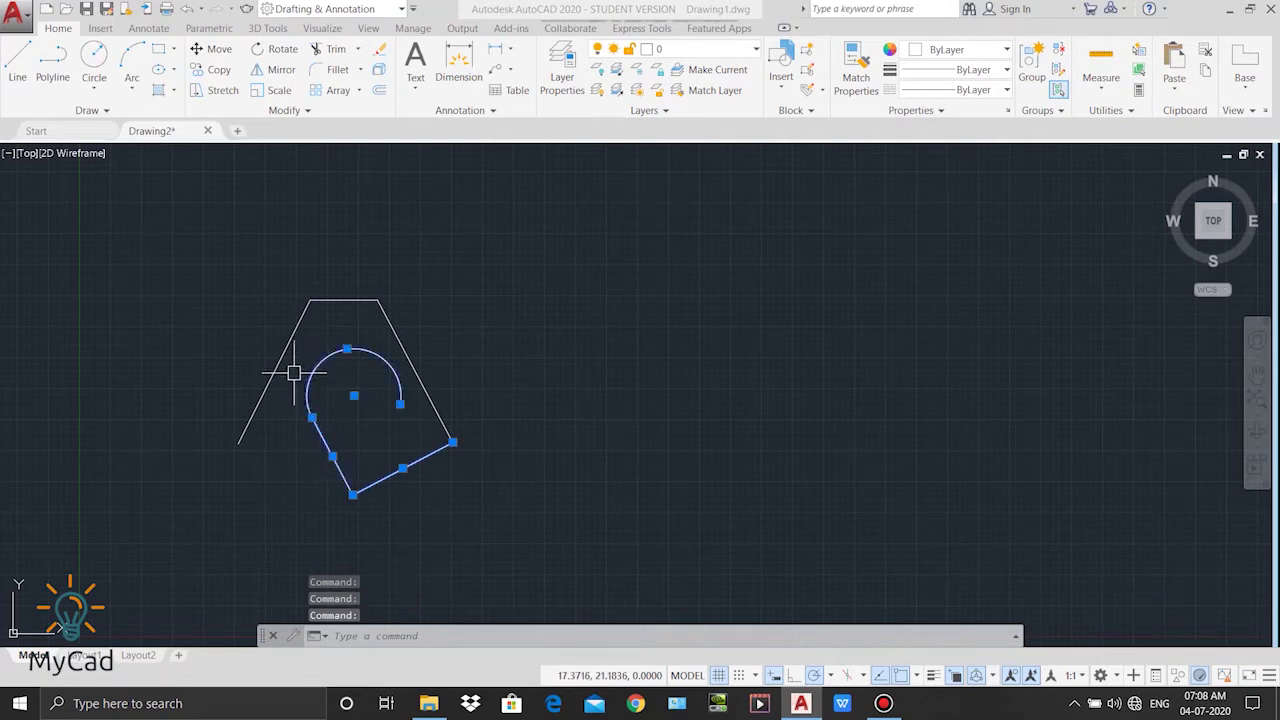
click(272, 365)
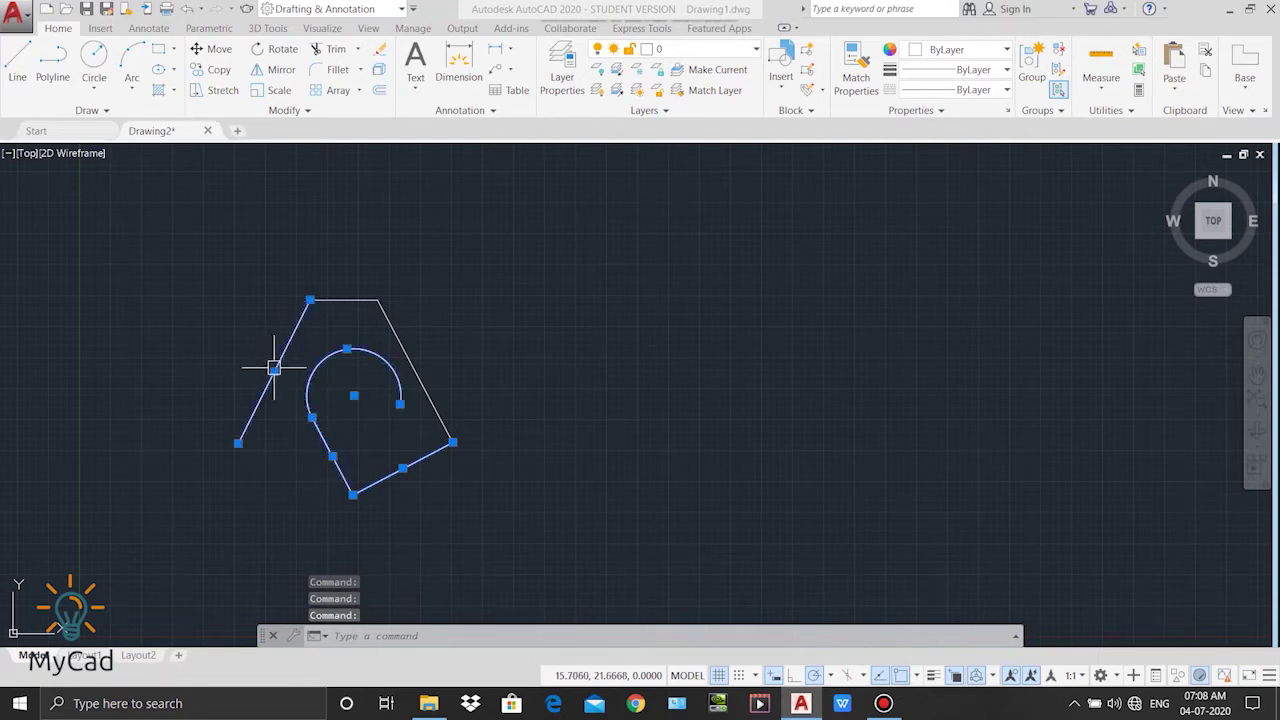
click(347, 294)
key(Delete)
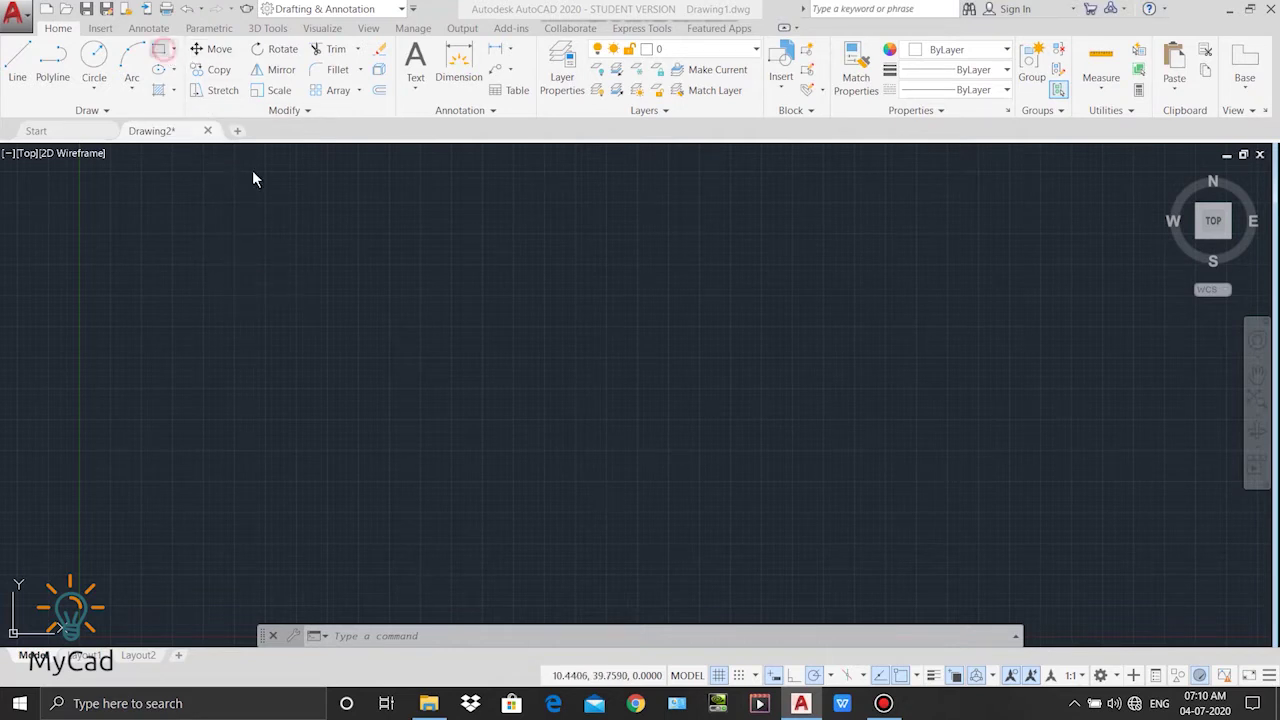
- Draw a wide rectangle and a tall narrow one against its right edge, starting about 4.08 units above the wide rectangle's upper-right corner
click(313, 261)
click(491, 344)
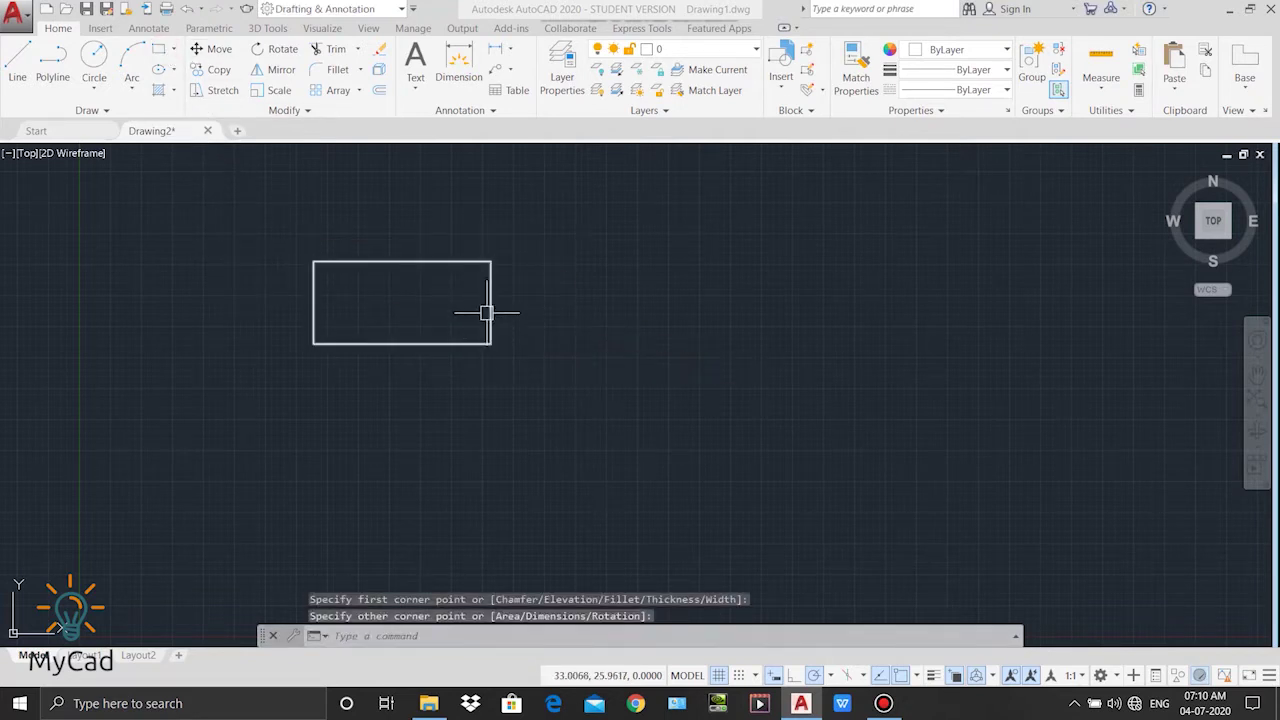
key(space)
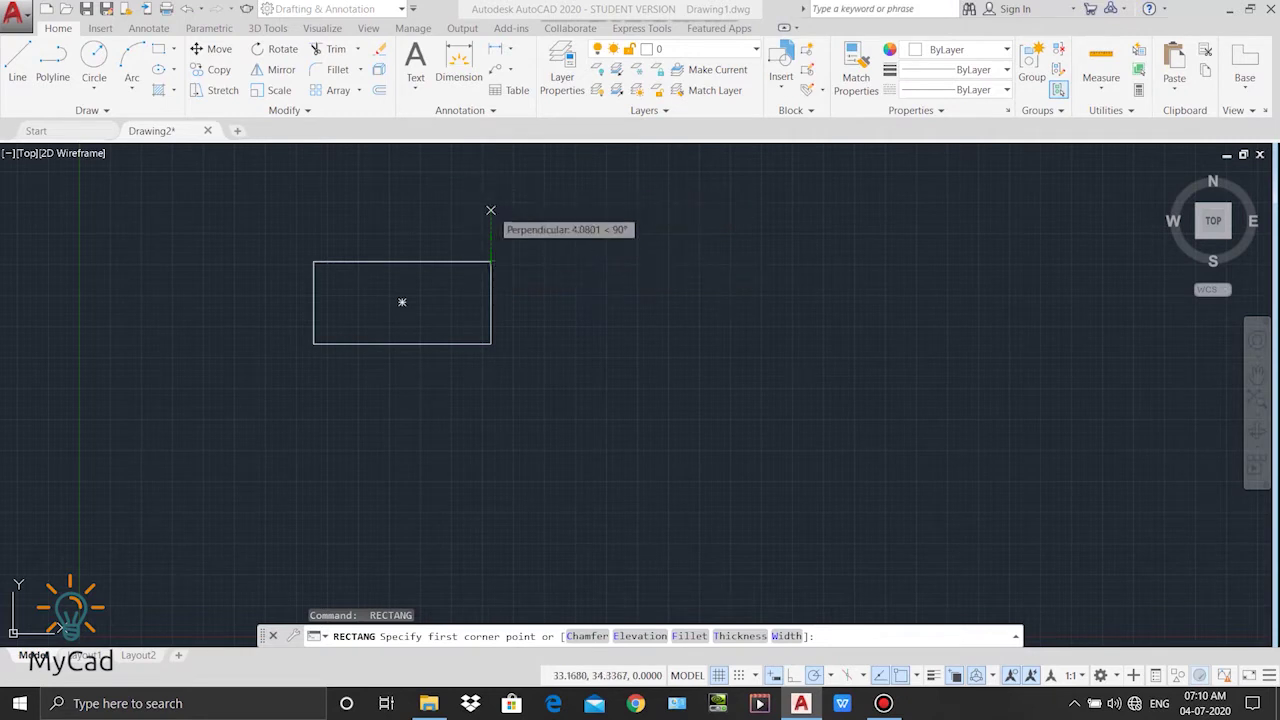
click(490, 210)
click(567, 423)
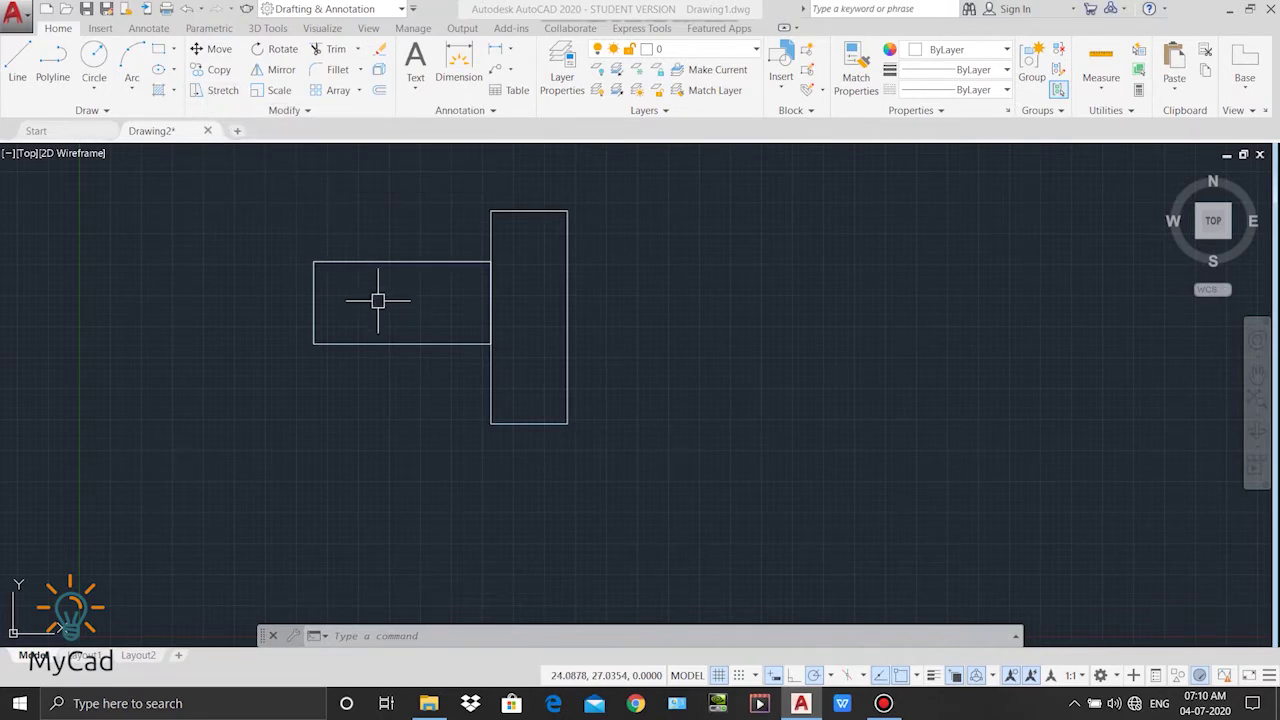
- Stretch the tall rectangle and the wide one's right end from the tall rectangle's right-edge midpoint by about 26.56 units at 329°
text(STRETCH)
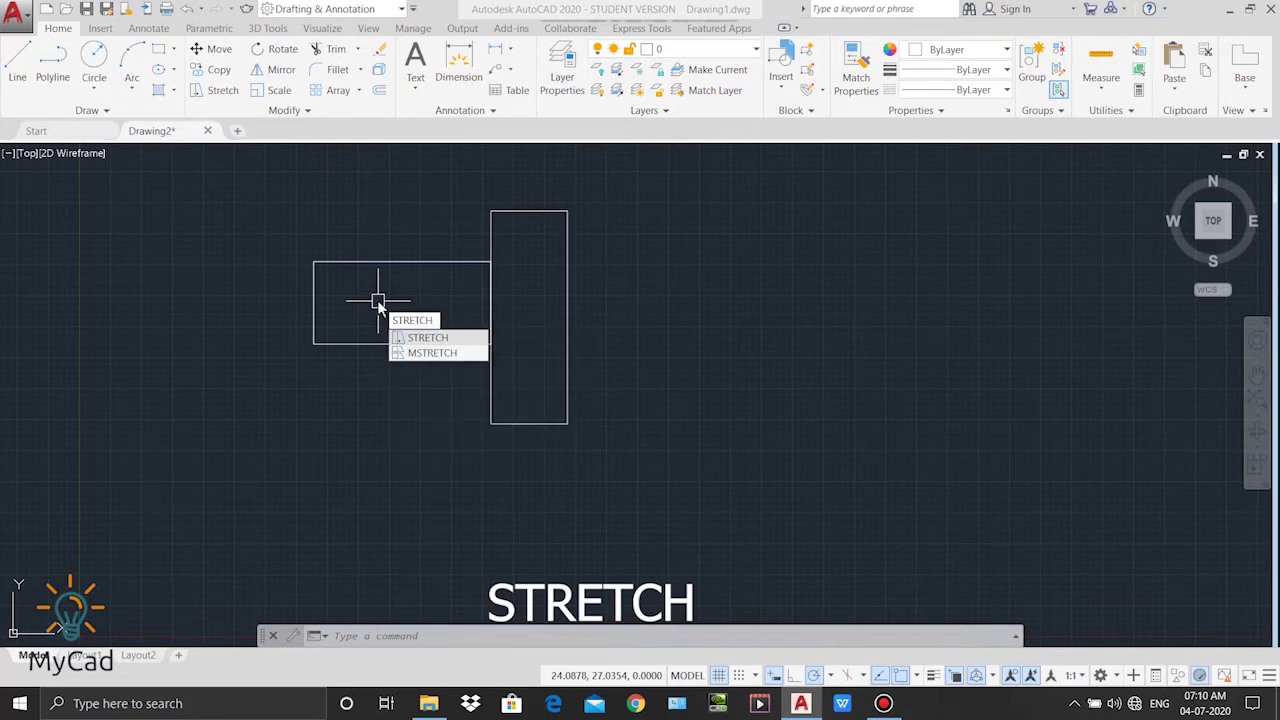
key(Return)
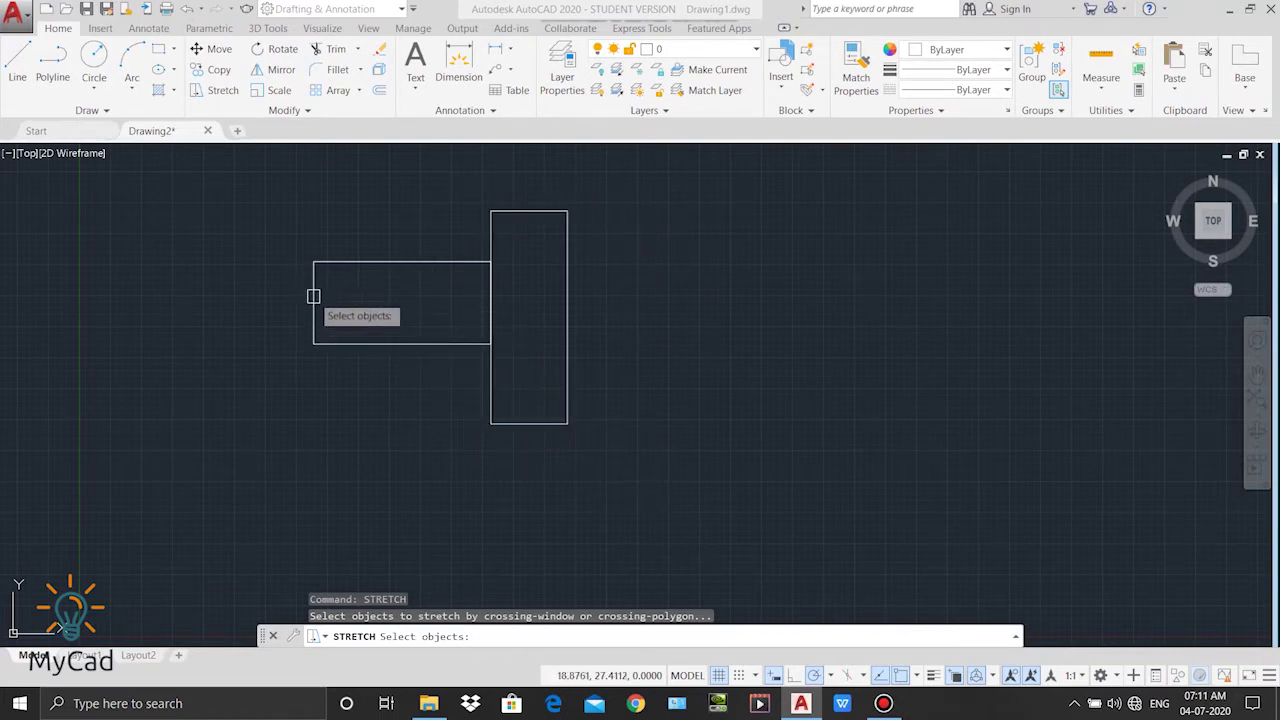
click(627, 480)
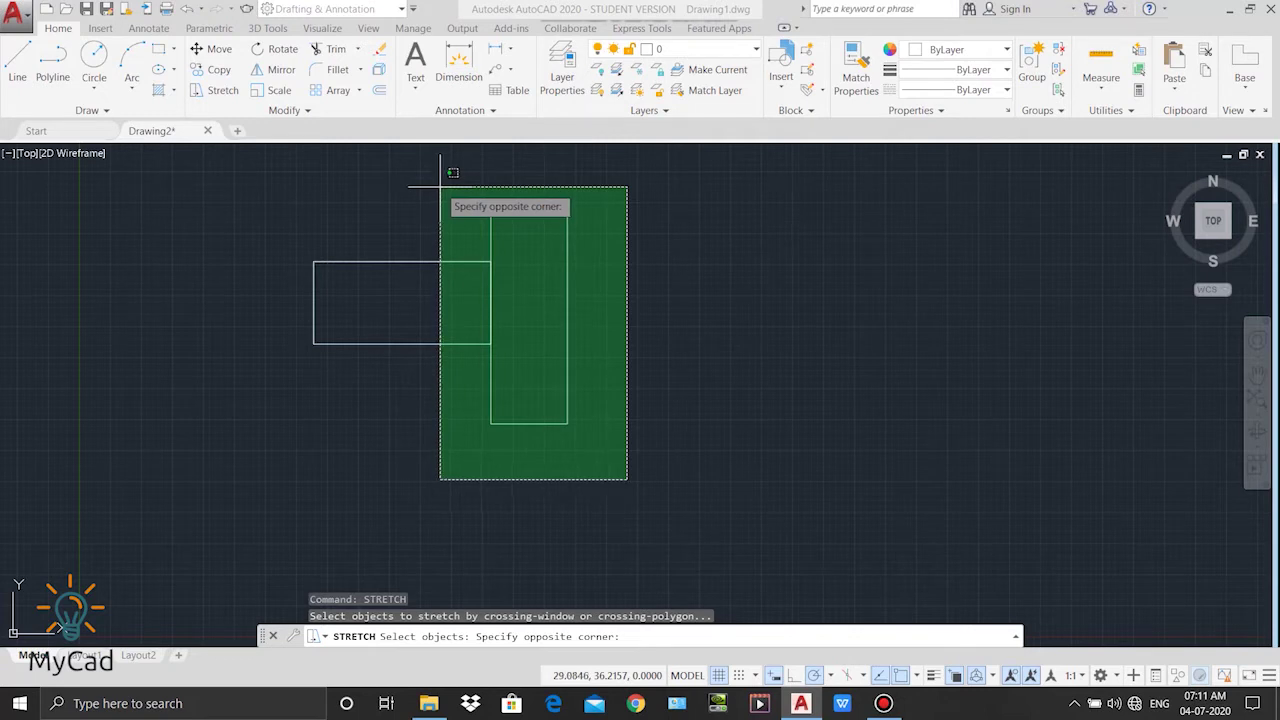
click(433, 187)
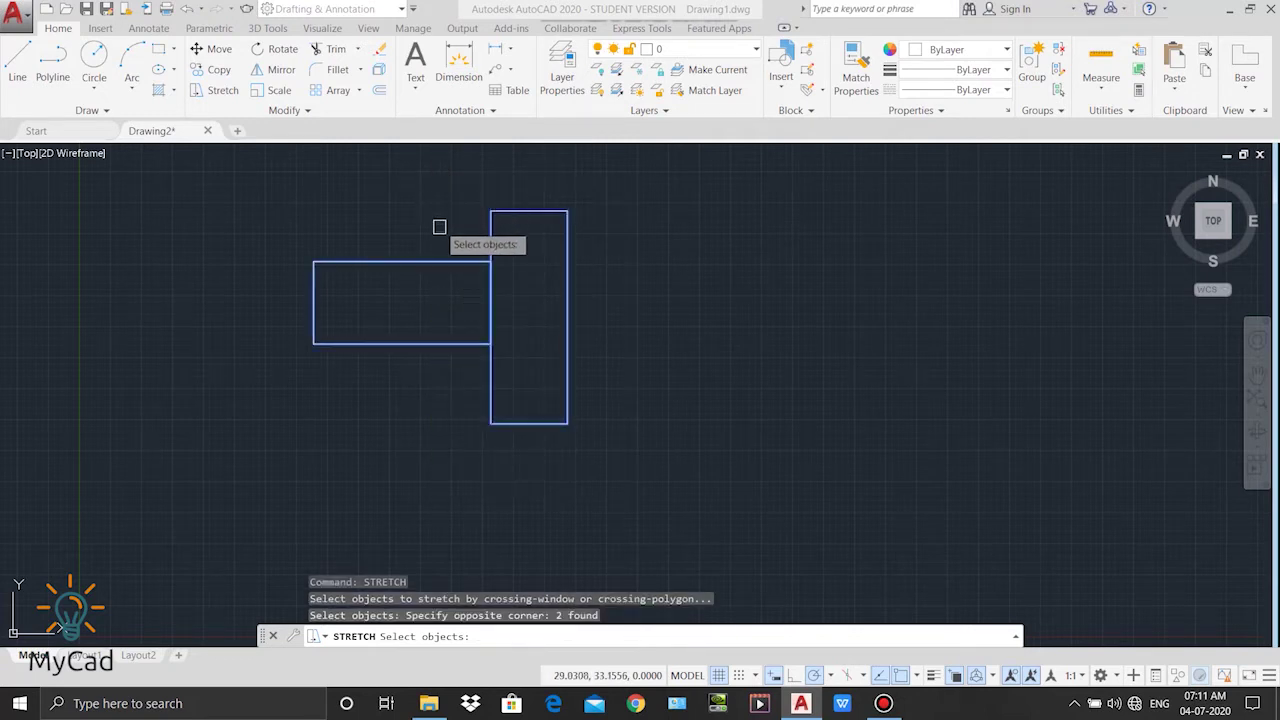
key(Return)
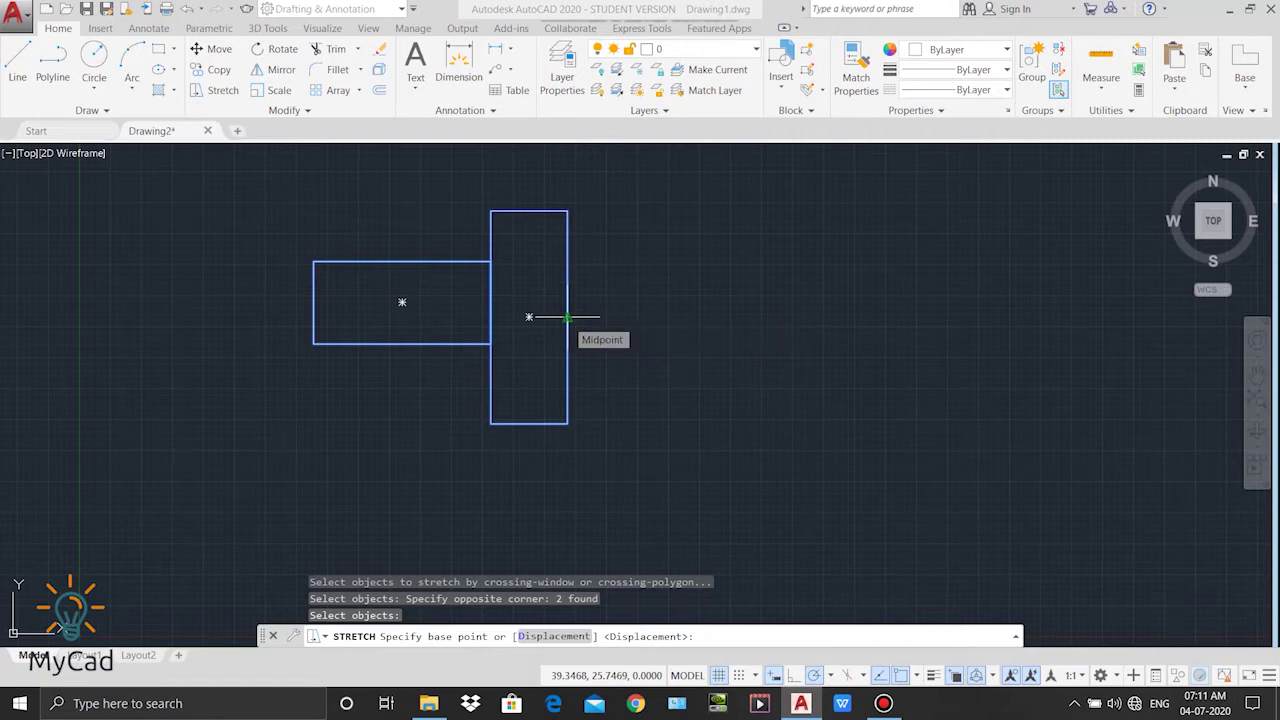
click(567, 317)
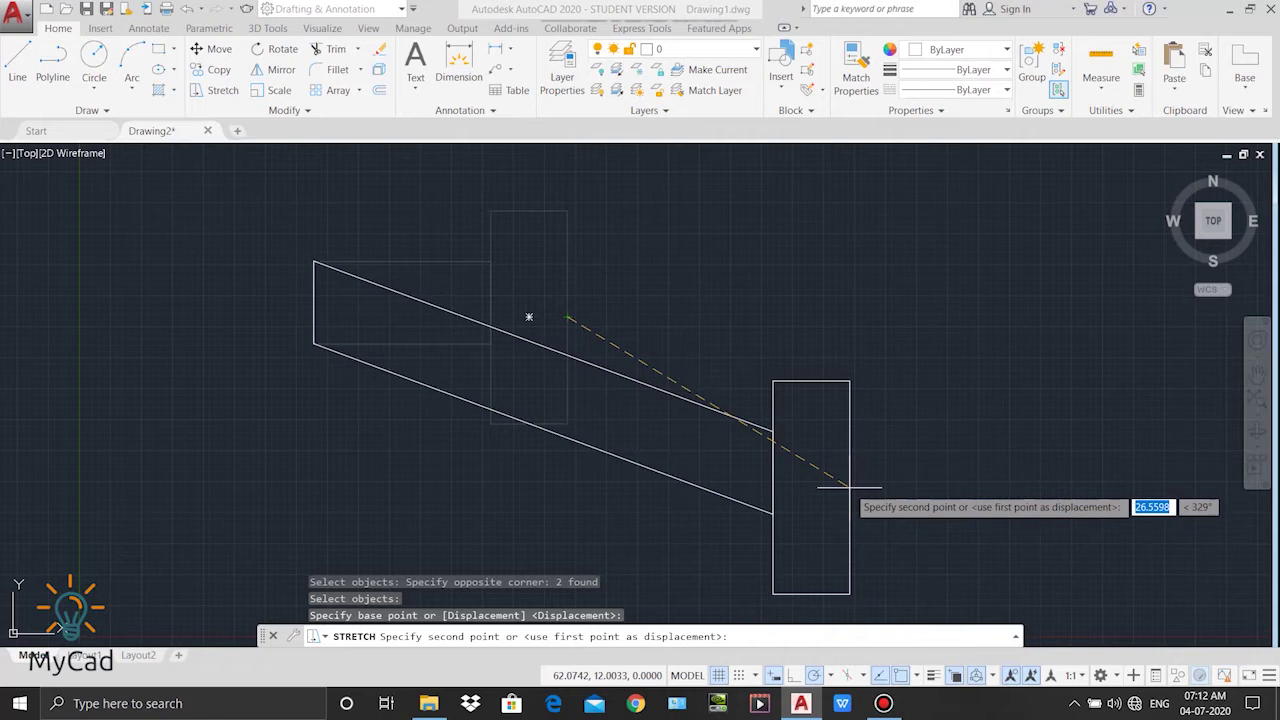
click(848, 487)
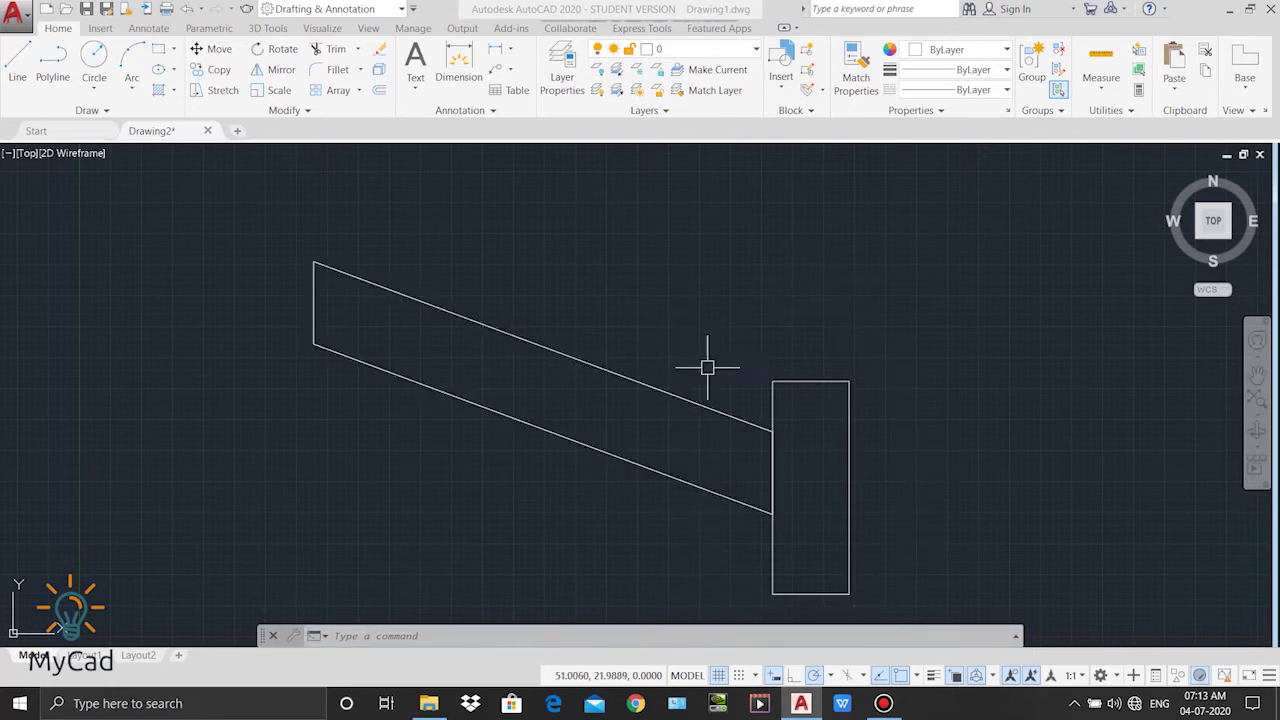
- Delete everything in the drawing and draw a new small horizontal rectangle below the middle of the view
key(ctrl+a)
key(Delete)
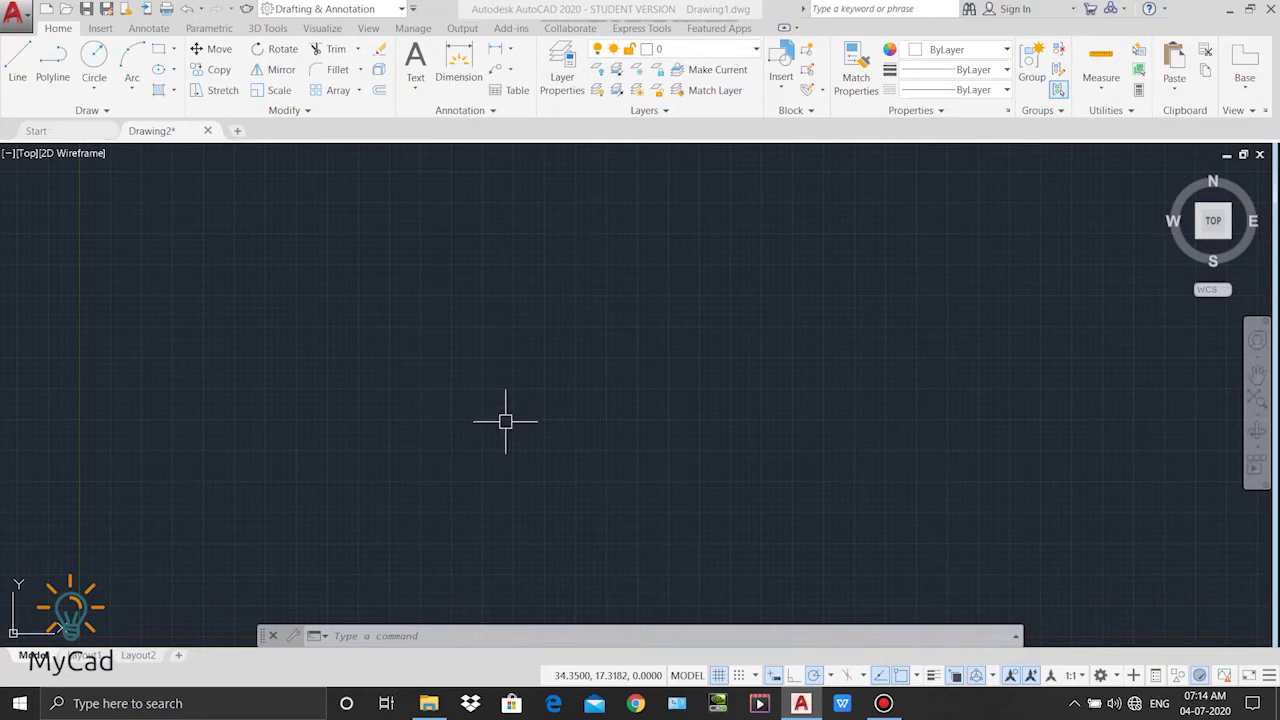
click(157, 52)
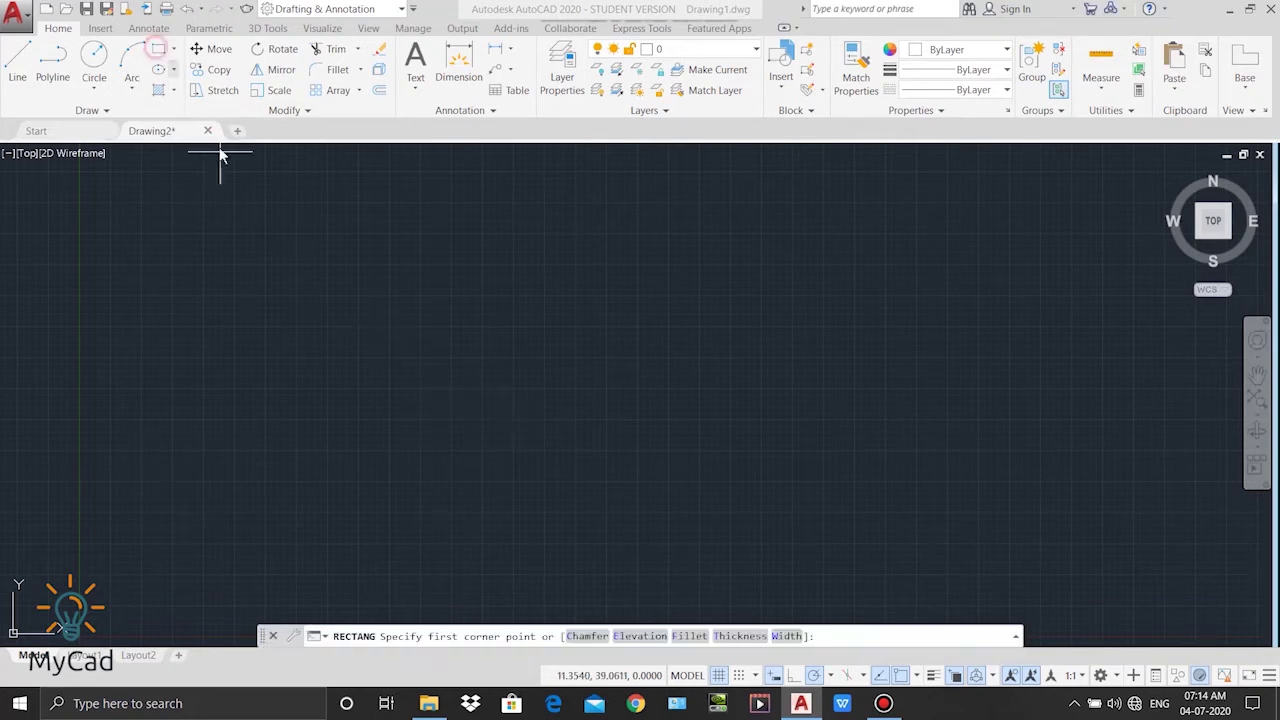
click(402, 394)
click(523, 471)
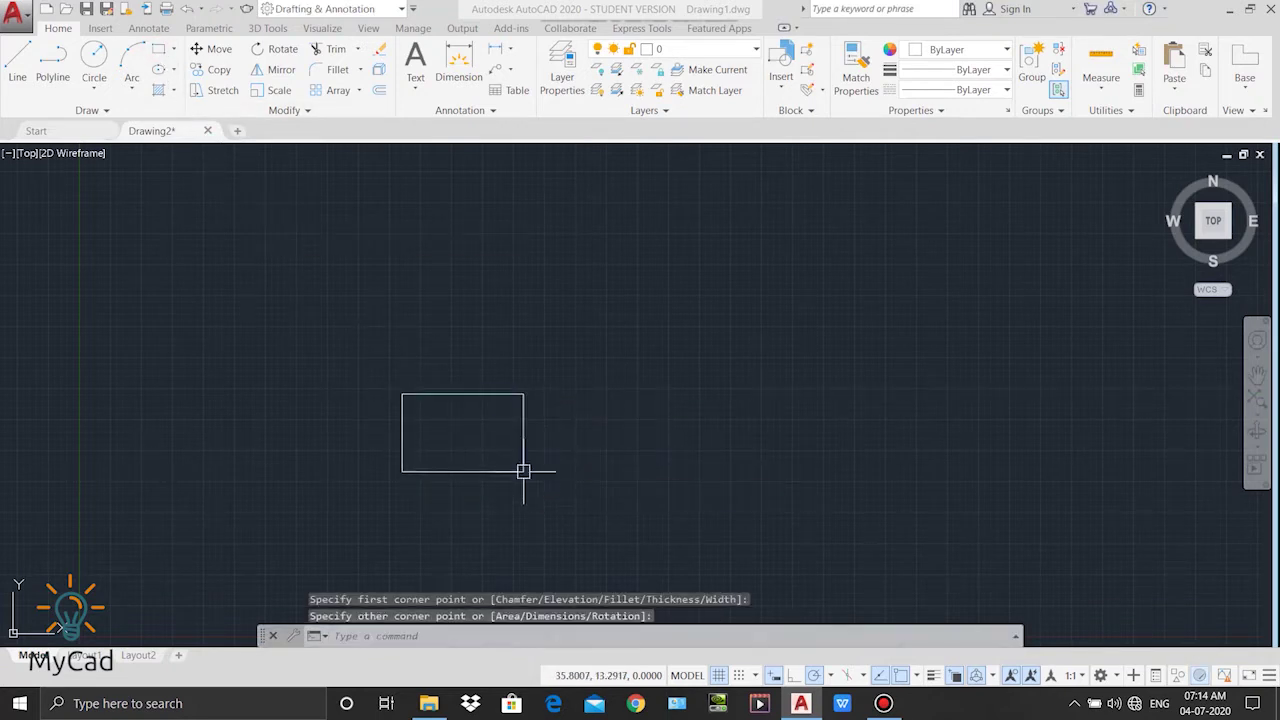
- Draw a circle centred on the midpoint of the rectangle's right edge, with its radius reaching the upper-right corner
click(94, 56)
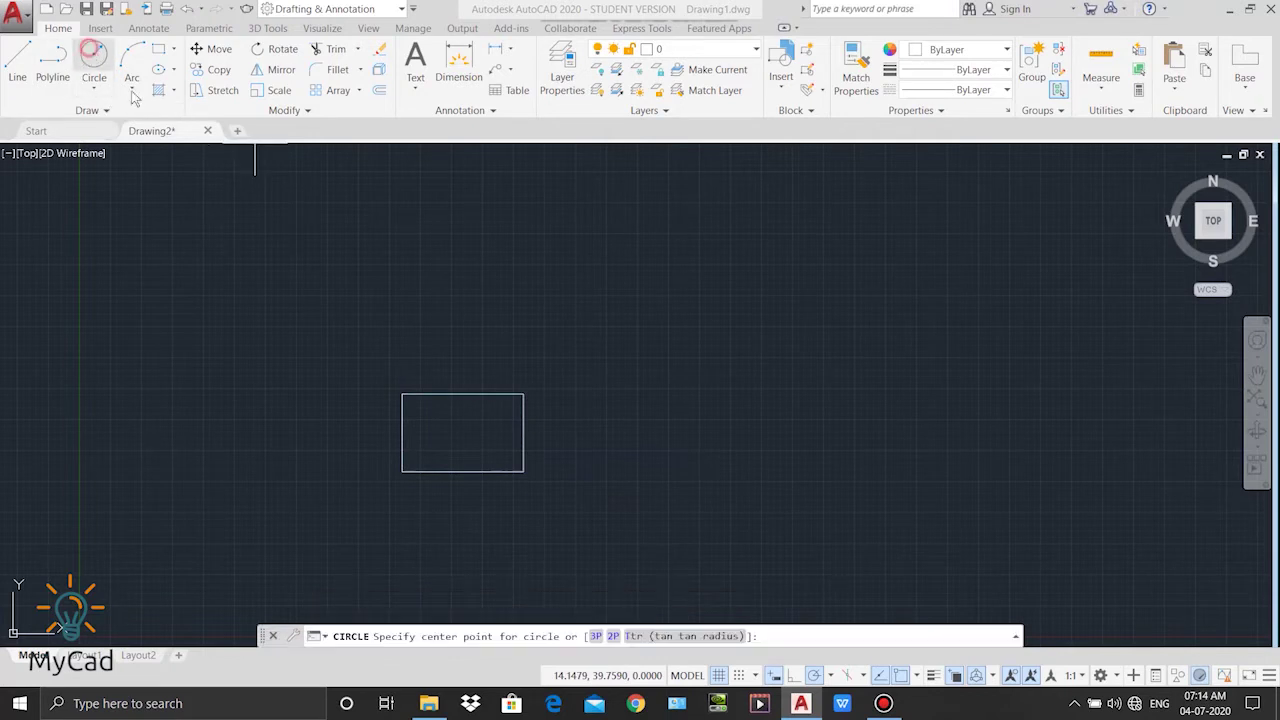
click(523, 435)
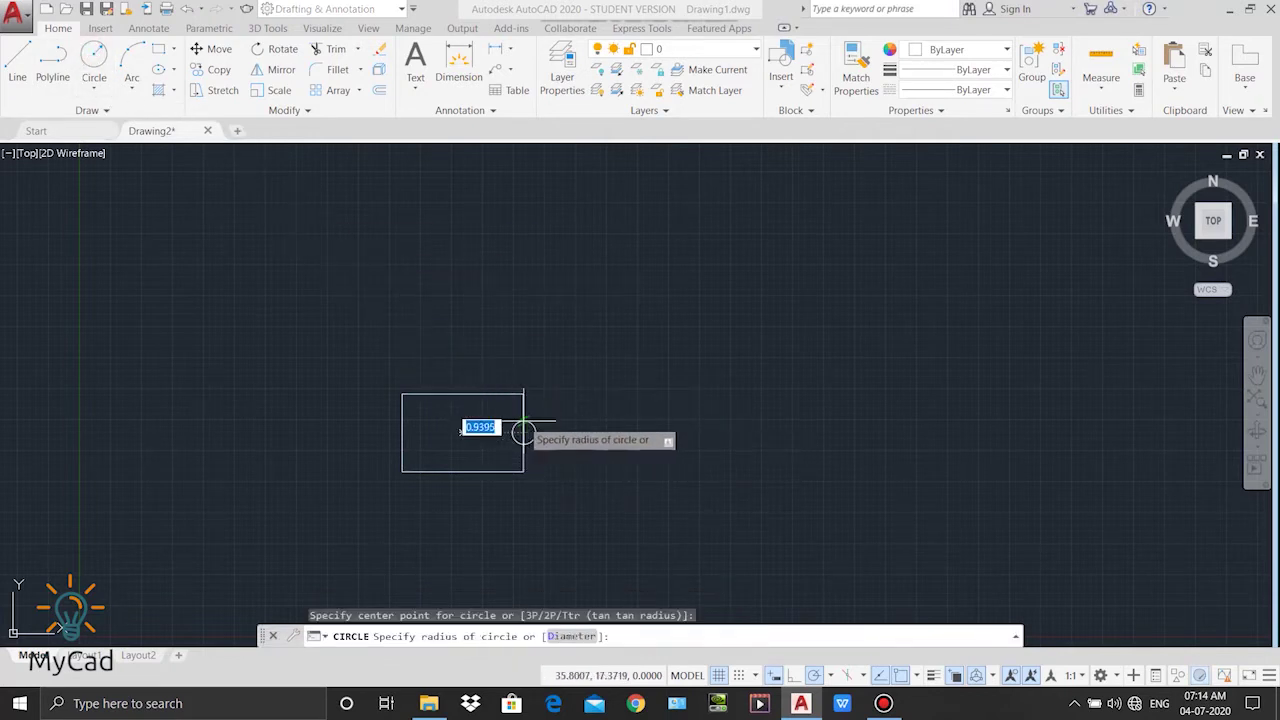
click(522, 394)
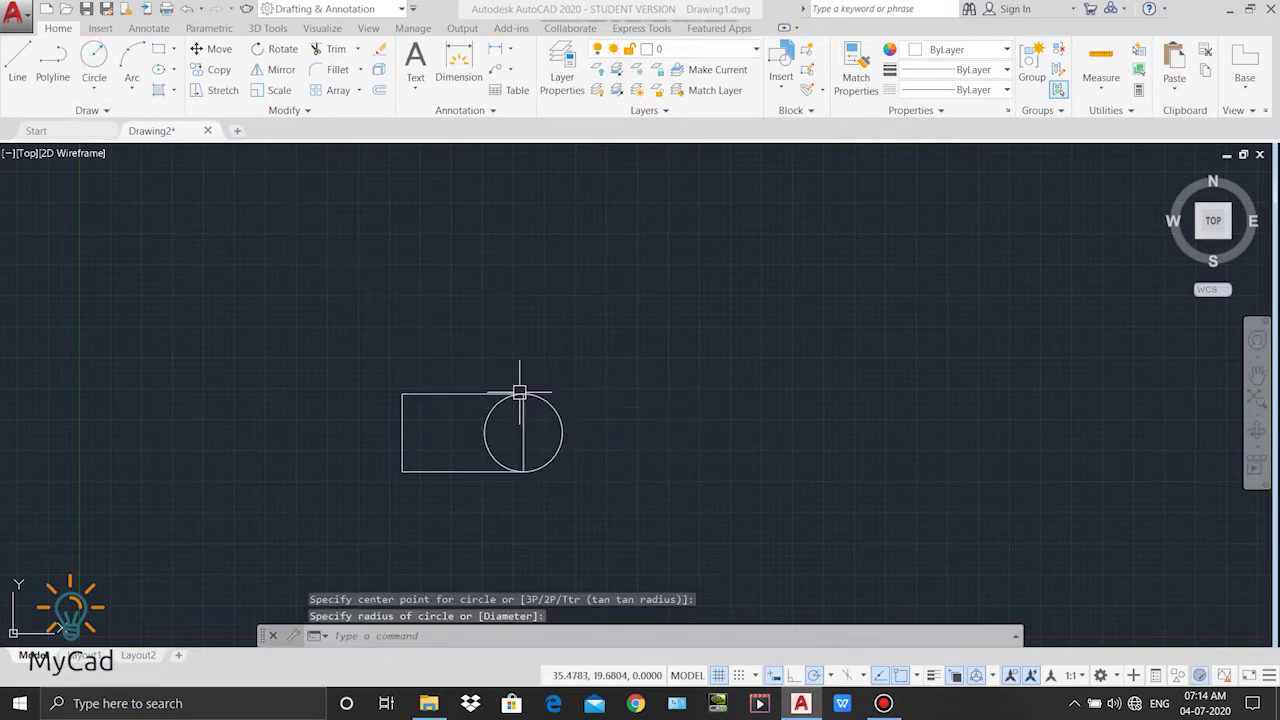
- Draw a horizontal line from the midpoint of the rectangle's left edge to the circle's centre
click(17, 65)
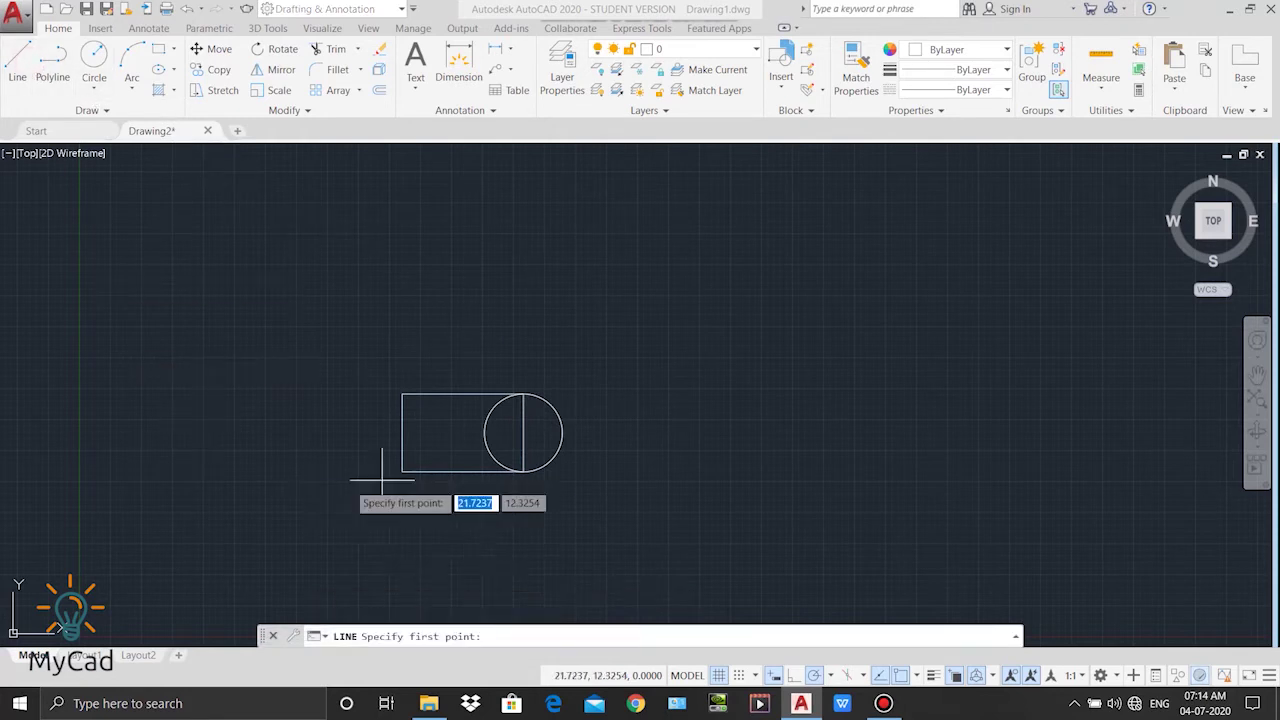
click(402, 432)
click(523, 405)
key(Return)
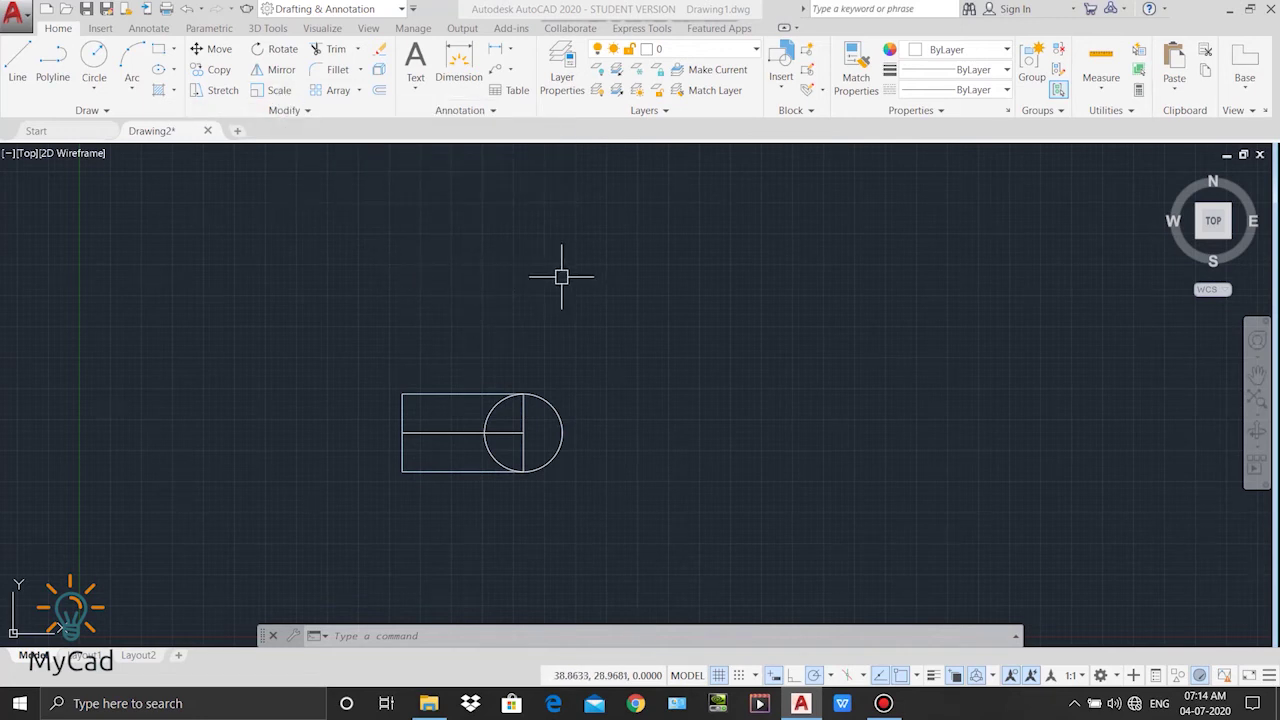
- Scale the rectangle, circle and line together by a factor of 2 from the rectangle's lower-left corner
text(CALE)
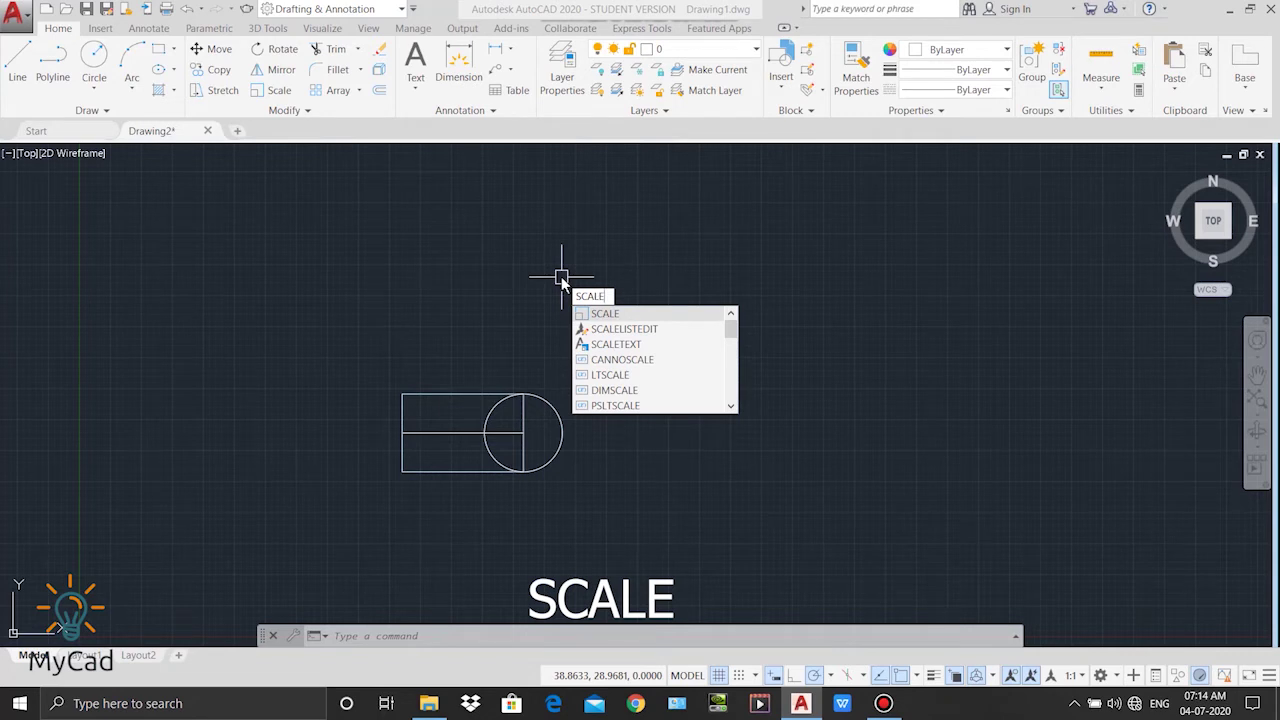
key(Return)
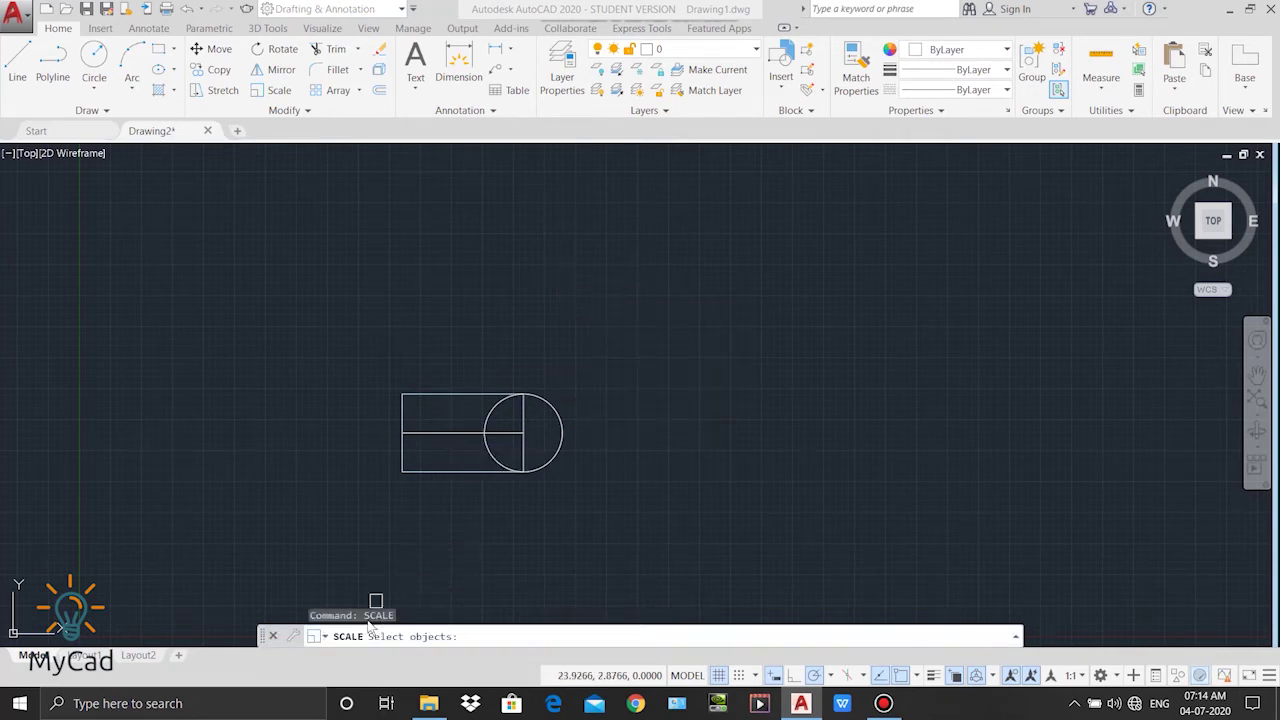
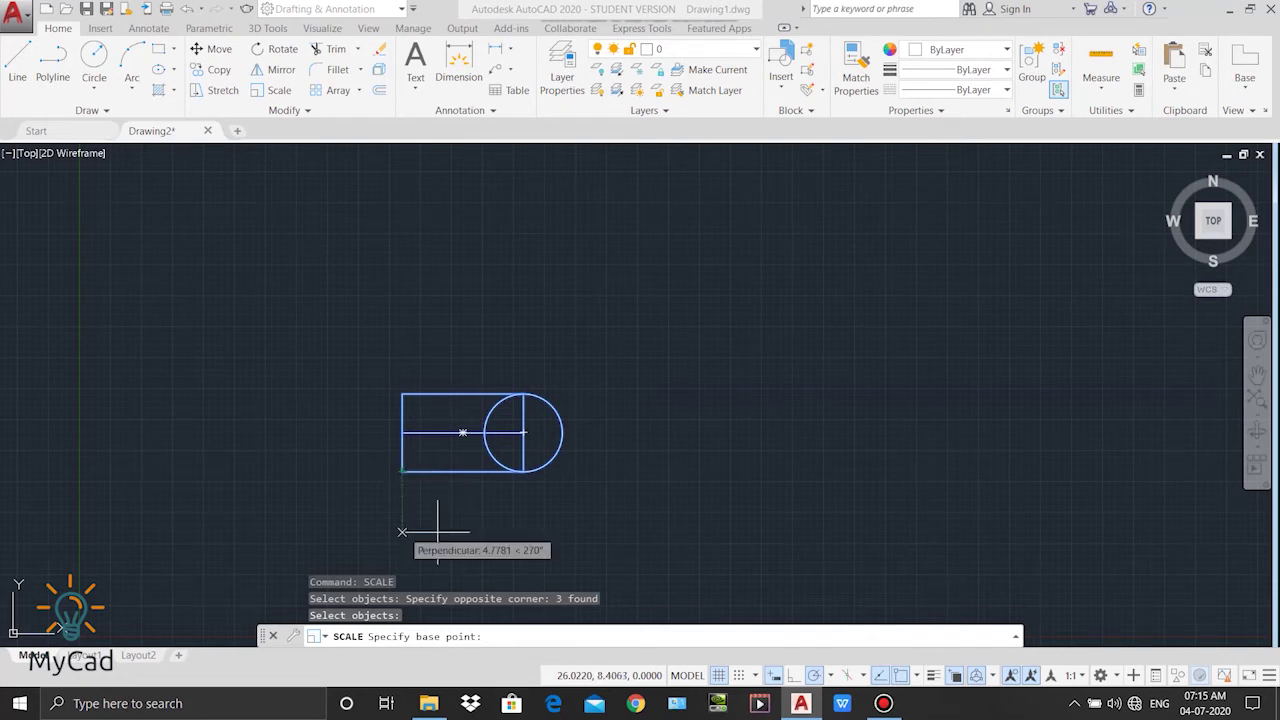
click(402, 471)
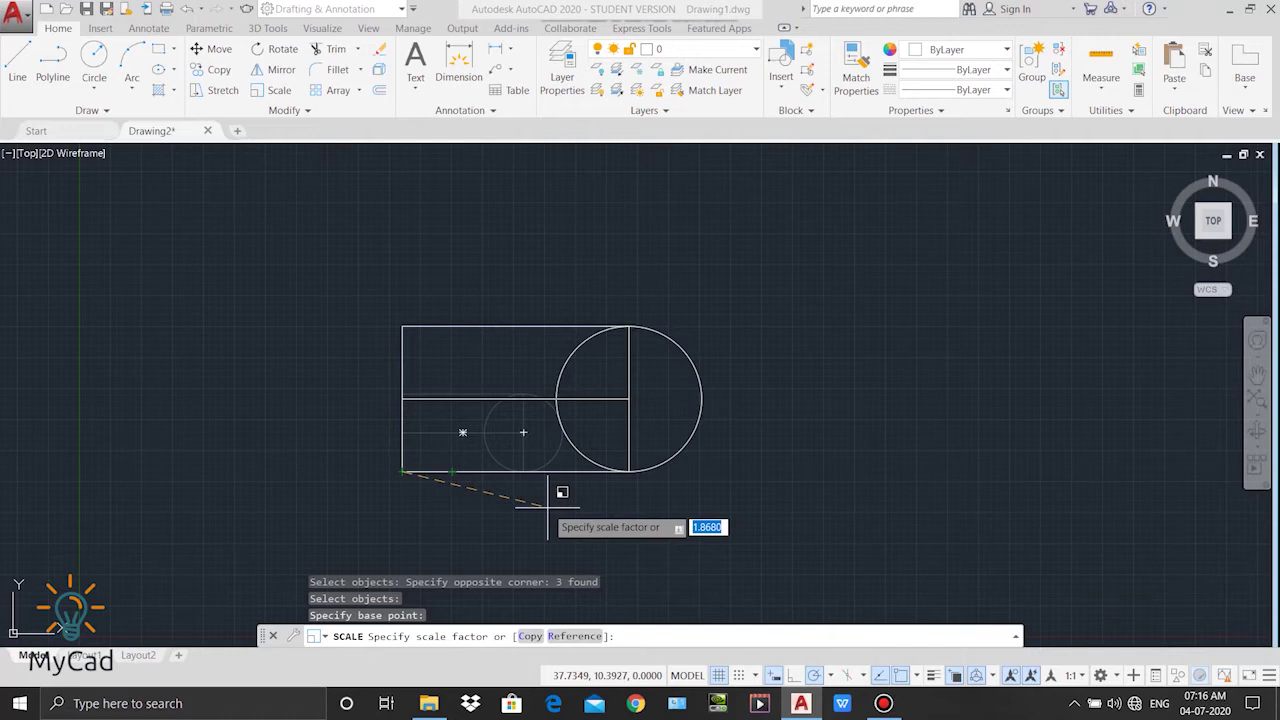
text(2)
key(Return)
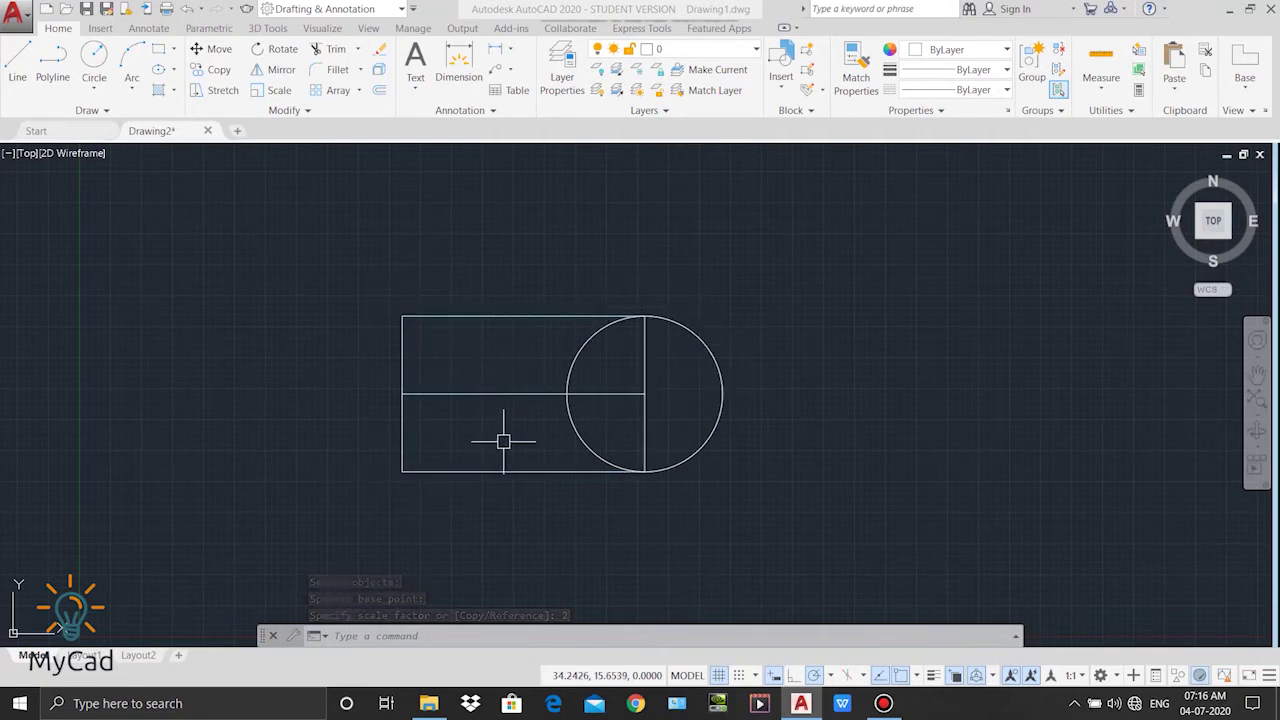
- Scale all three objects by reference from the rectangle's lower-left corner, using its full left edge as reference length and 20 as new length
scroll(586, 400, up, 2)
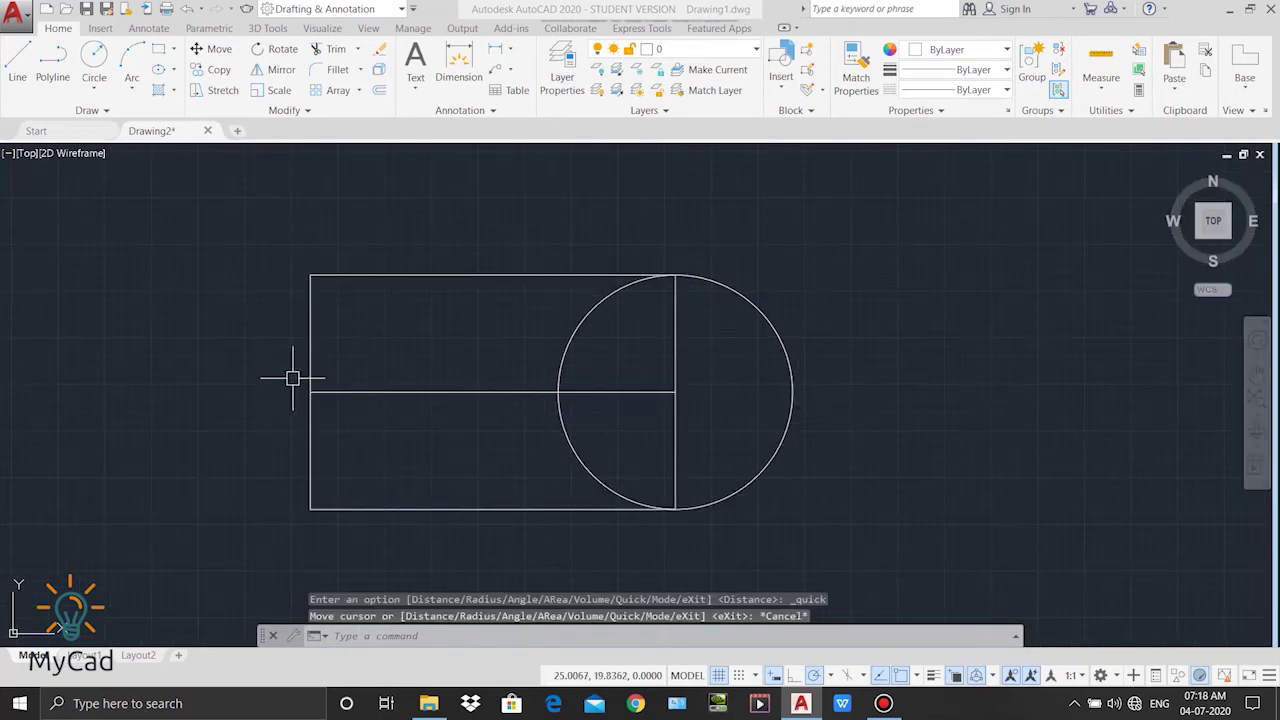
click(278, 91)
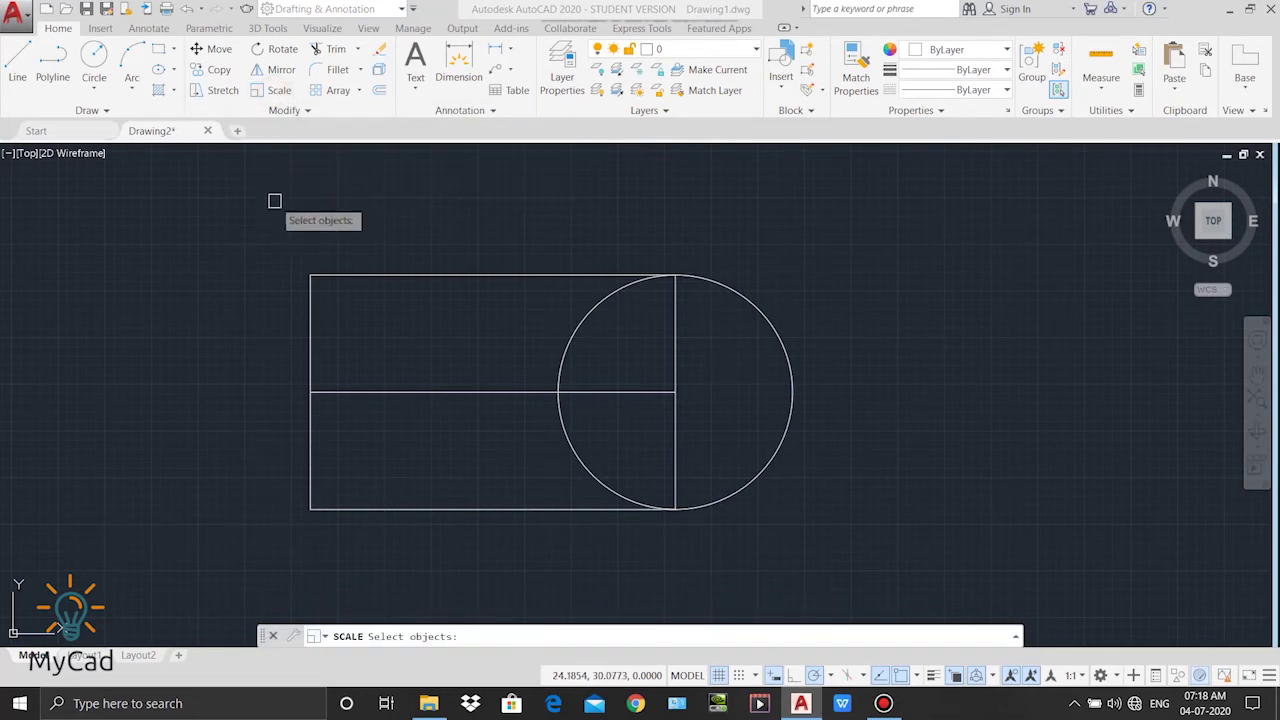
click(787, 550)
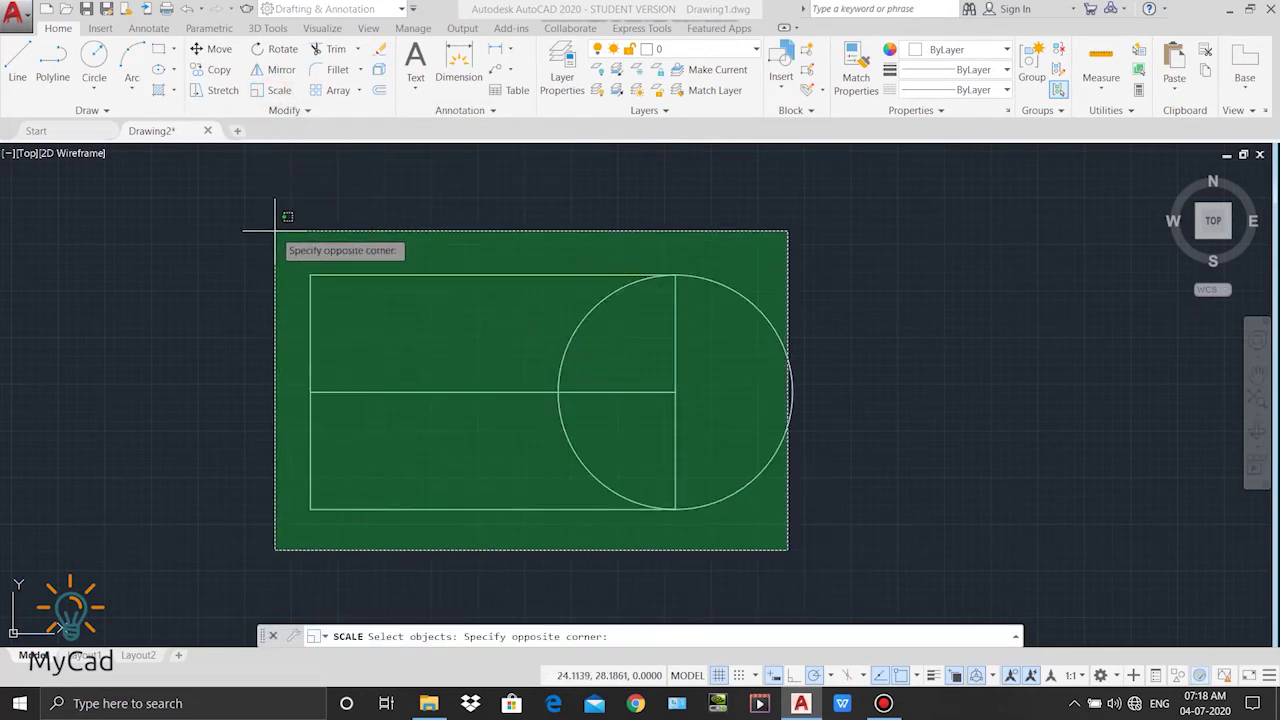
click(286, 214)
key(Return)
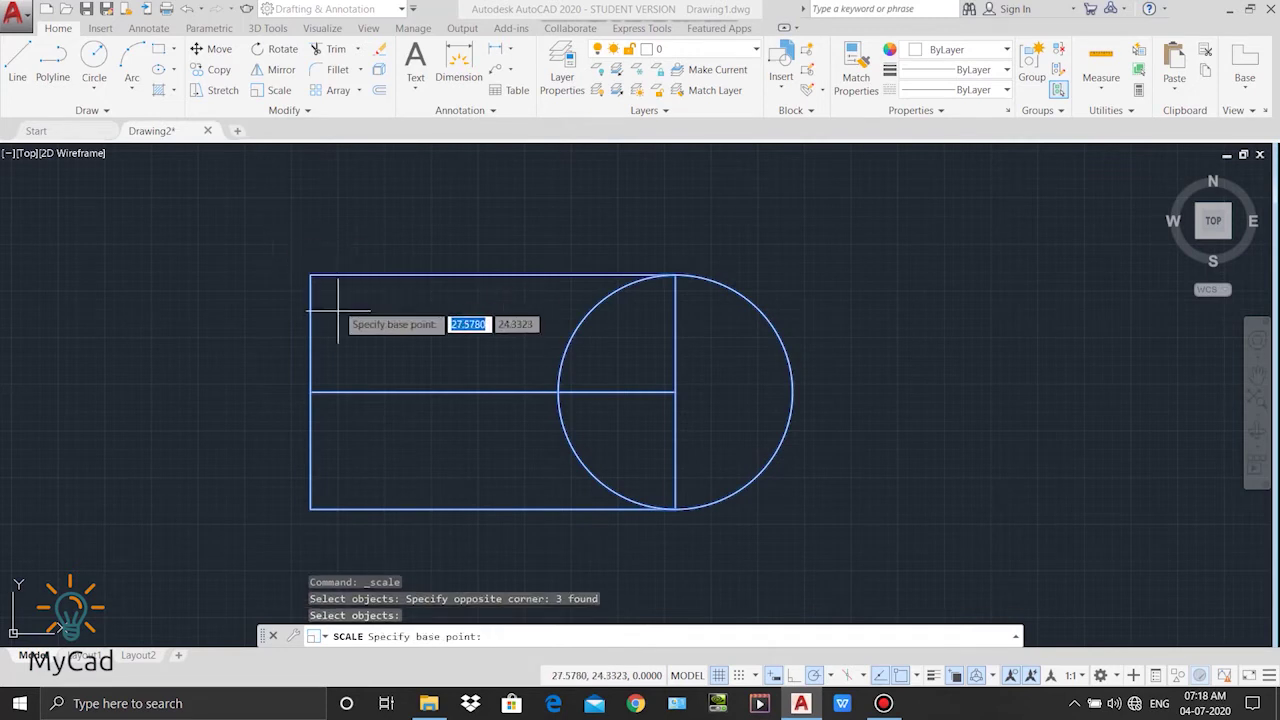
click(310, 510)
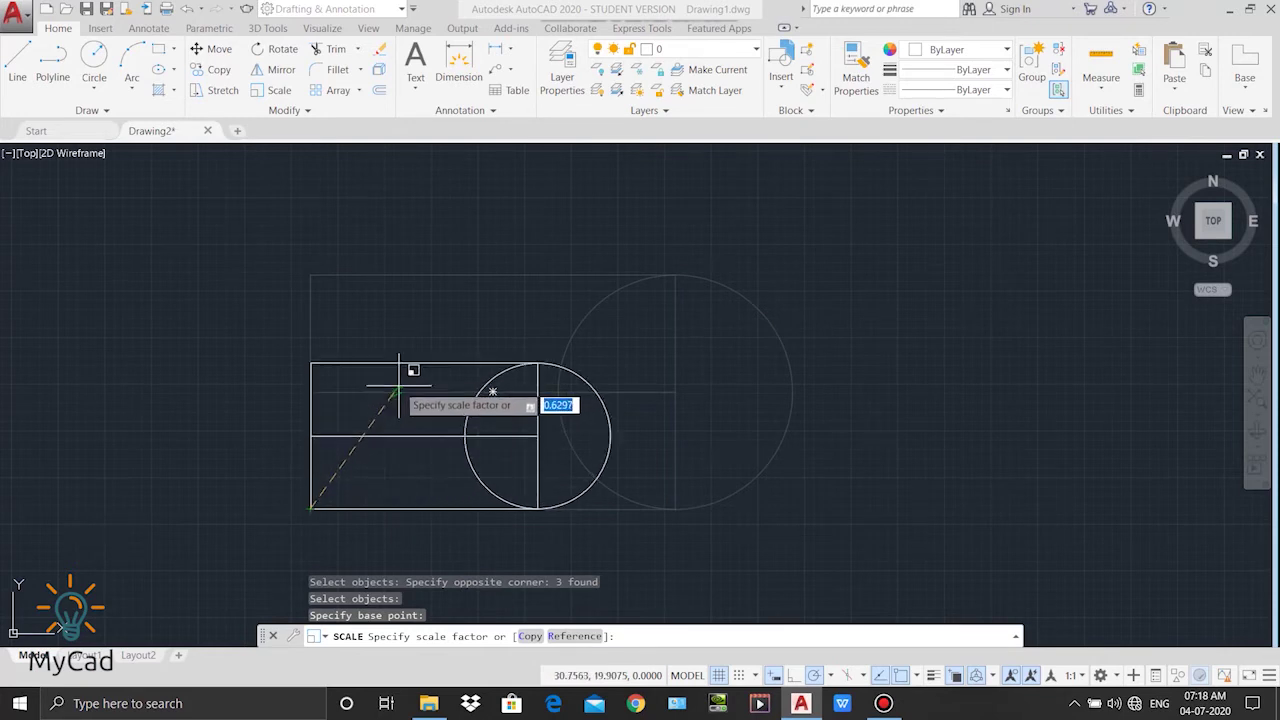
key(Down)
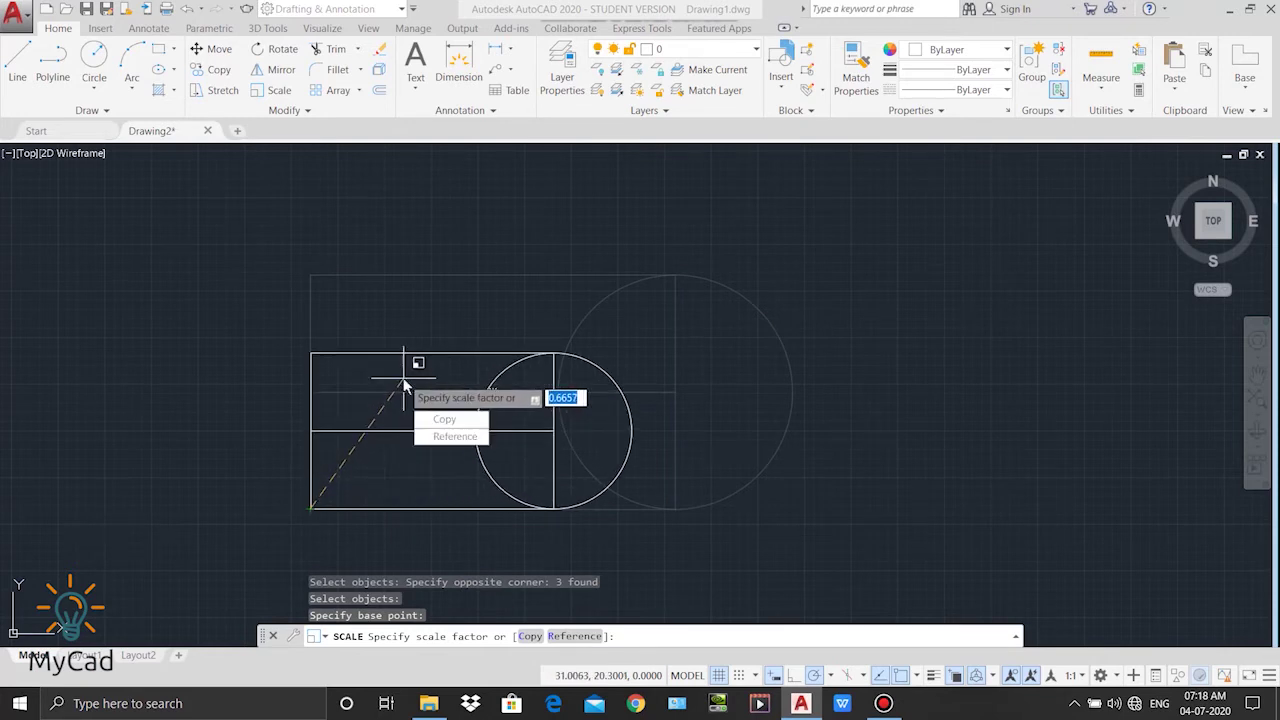
click(455, 437)
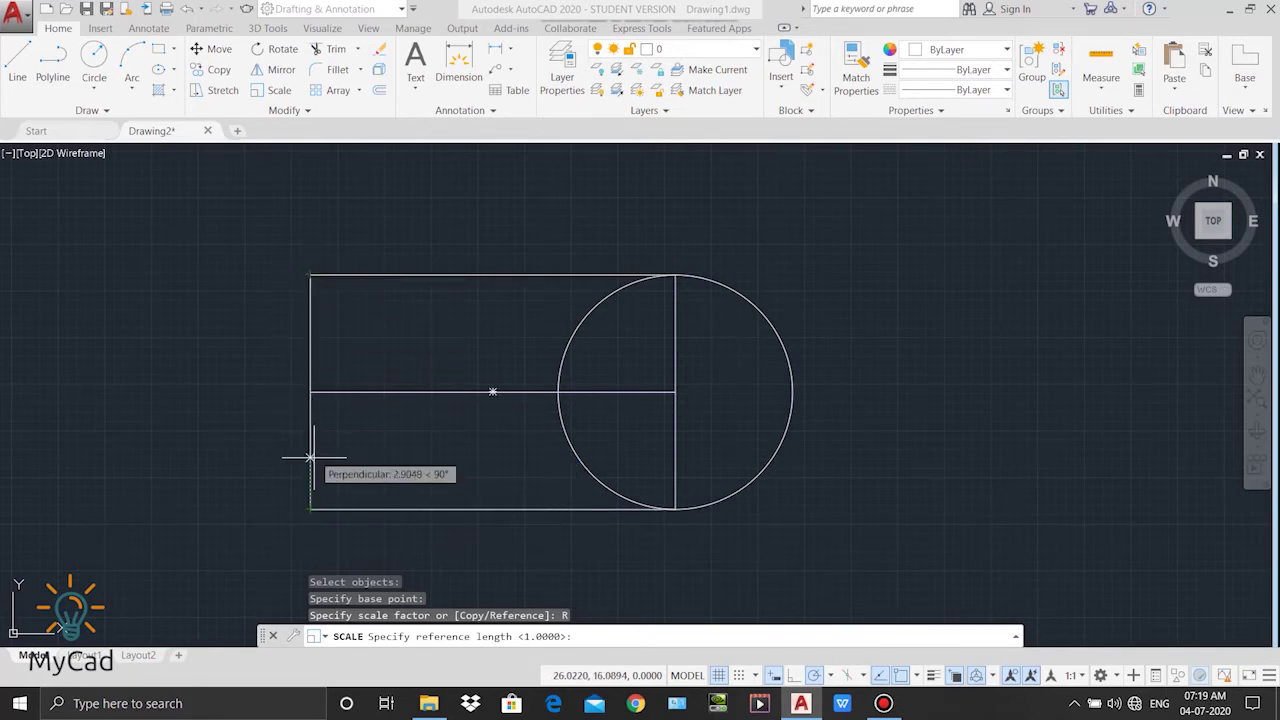
click(310, 509)
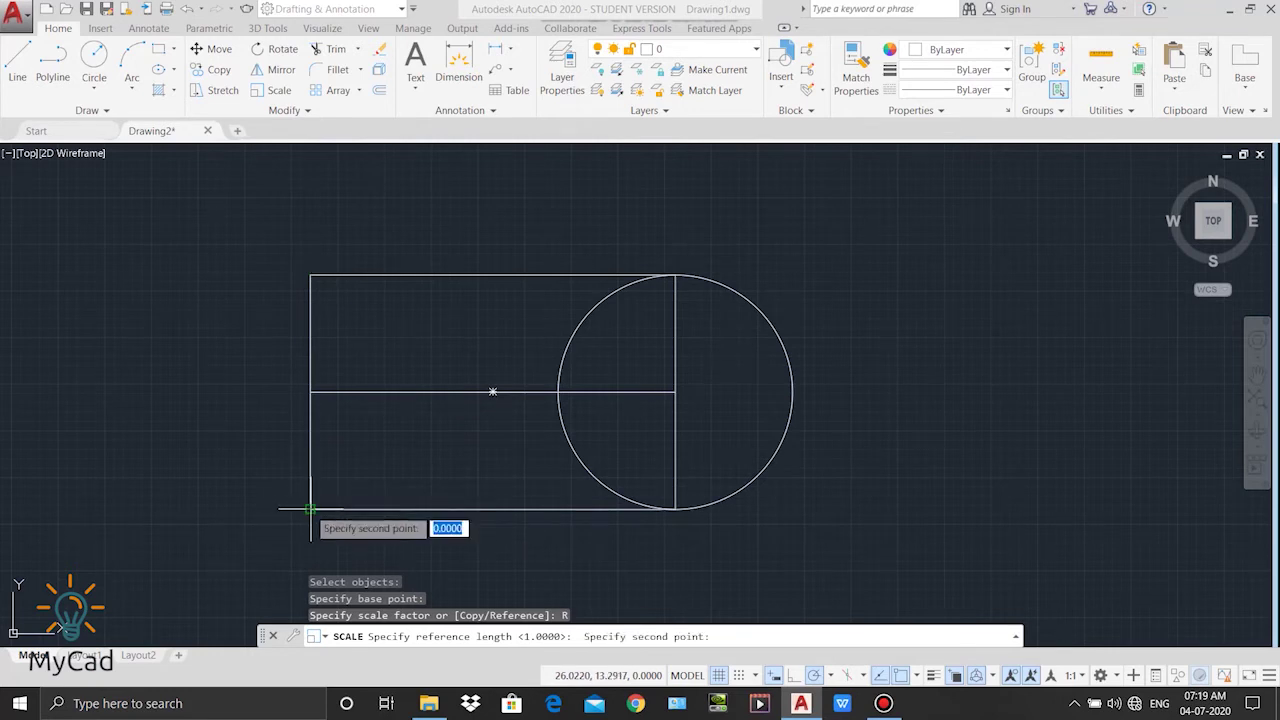
click(310, 275)
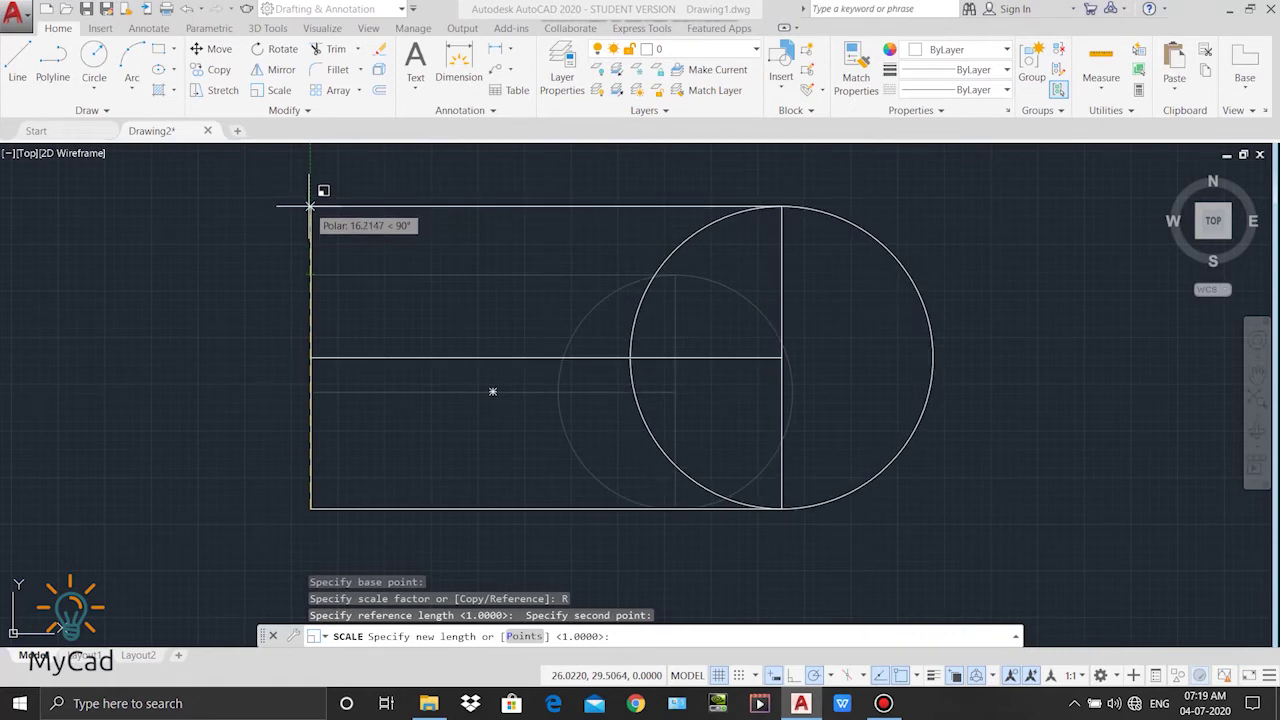
text(20)
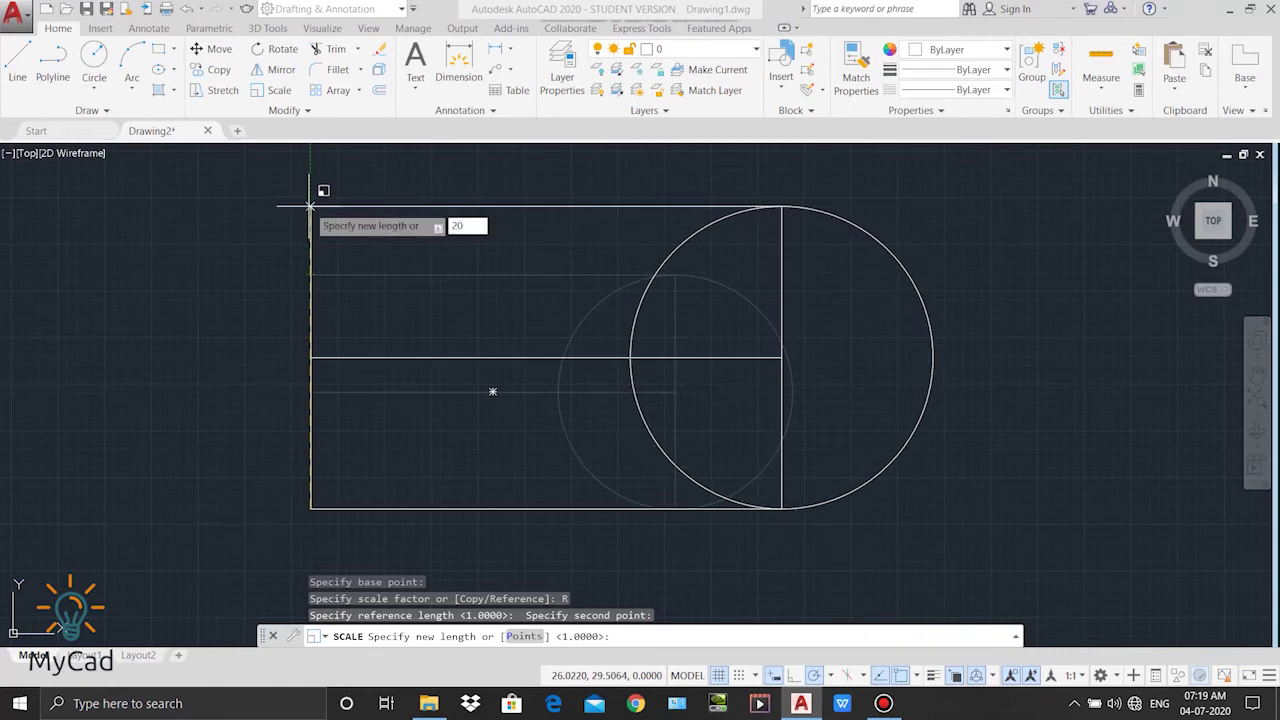
key(Return)
middle_drag(309, 206, 275, 265)
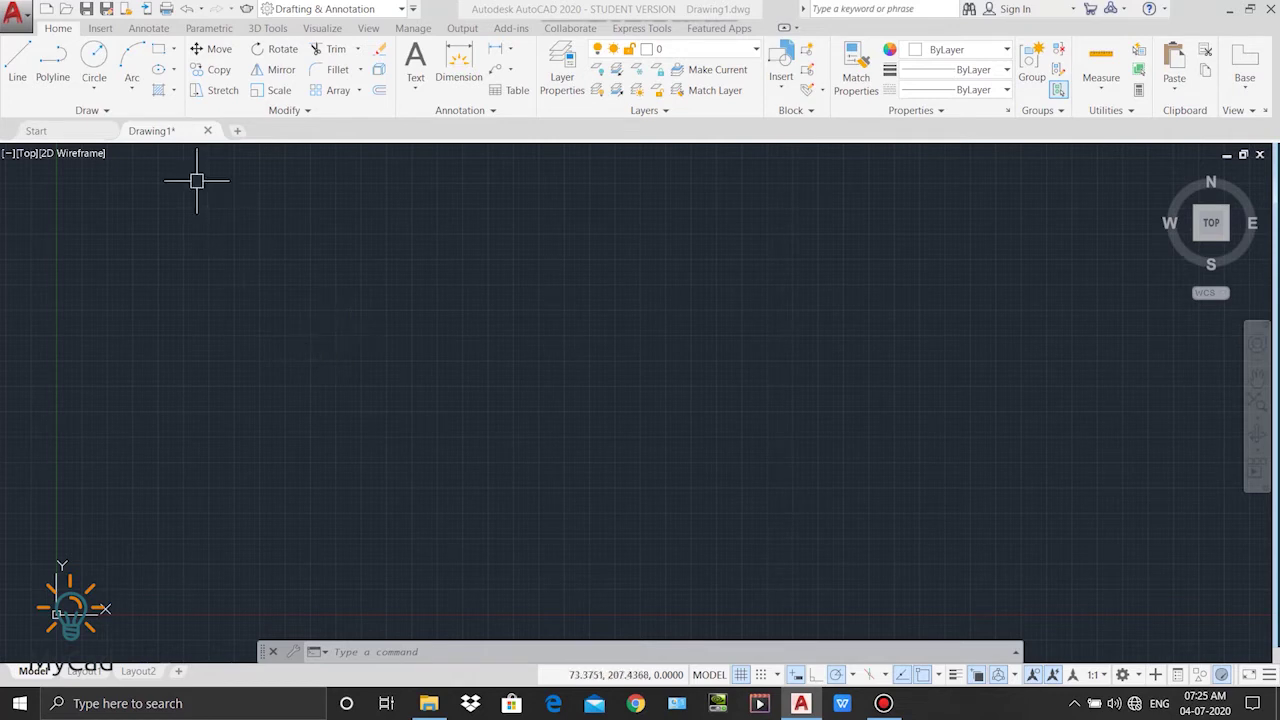
- Draw a nearly square rectangle left of the middle of the empty drawing
click(159, 48)
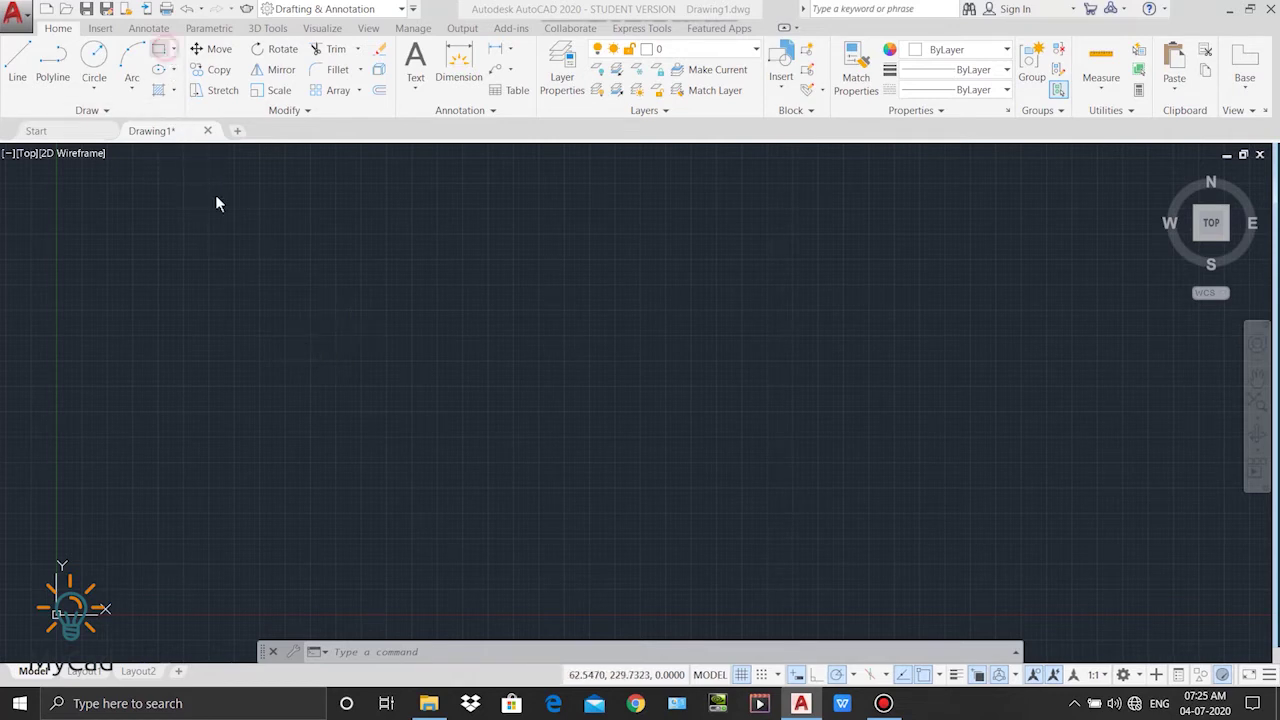
click(348, 298)
click(476, 410)
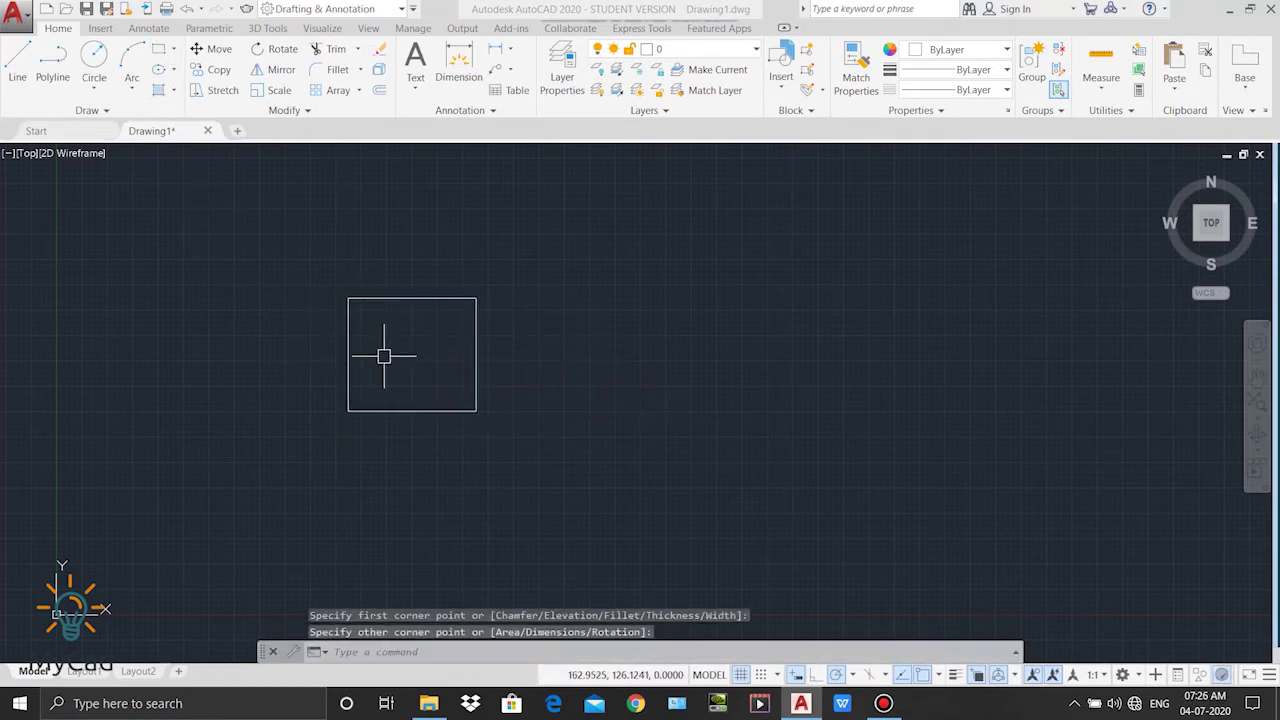
- Draw a narrow centre-based ellipse to the right of the rectangle, with its long axis sloping down to the right
click(158, 70)
click(768, 356)
click(875, 436)
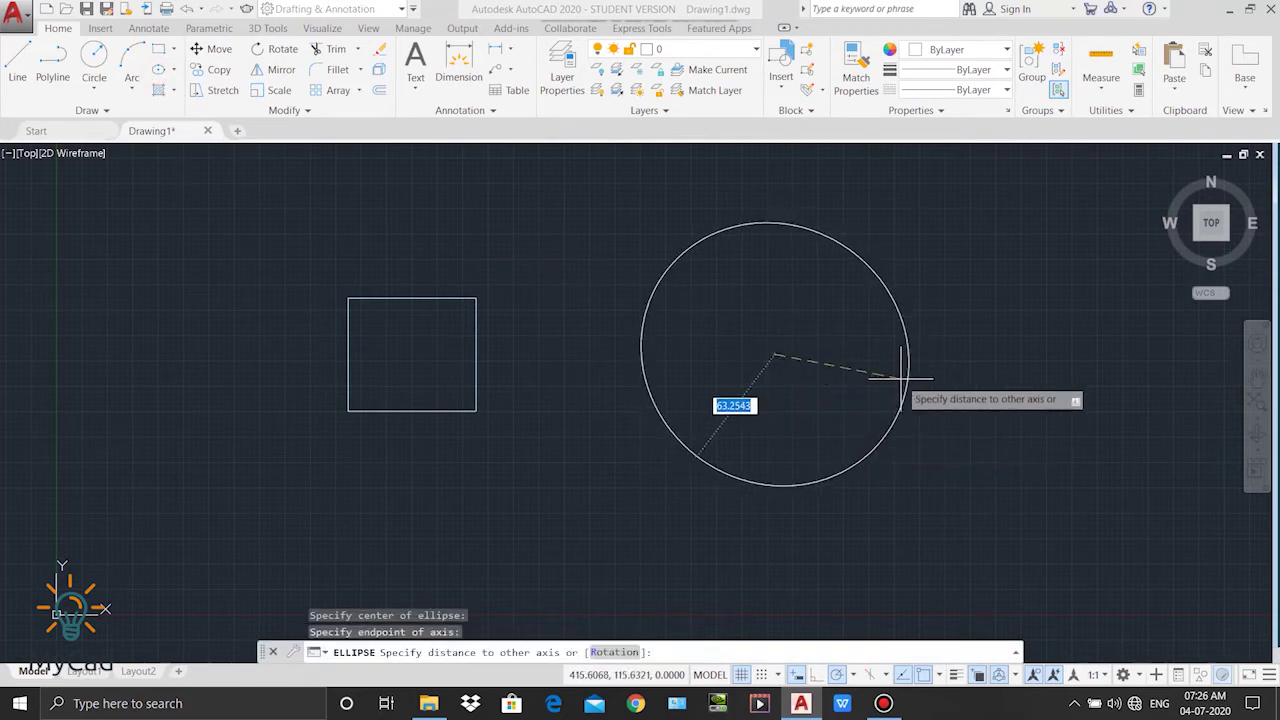
click(803, 332)
- Draw a circle smaller than the rectangle, well to the rectangle's left near the Y axis
click(94, 53)
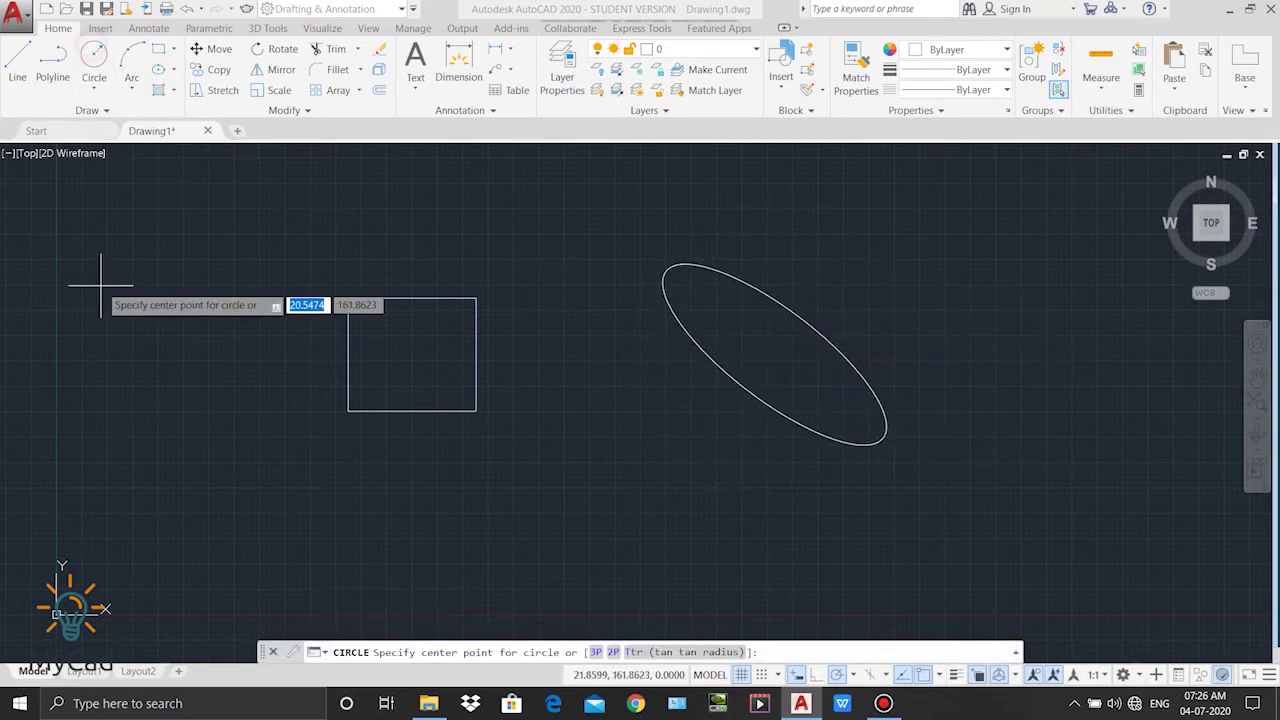
click(70, 322)
click(106, 350)
middle_drag(108, 355, 195, 363)
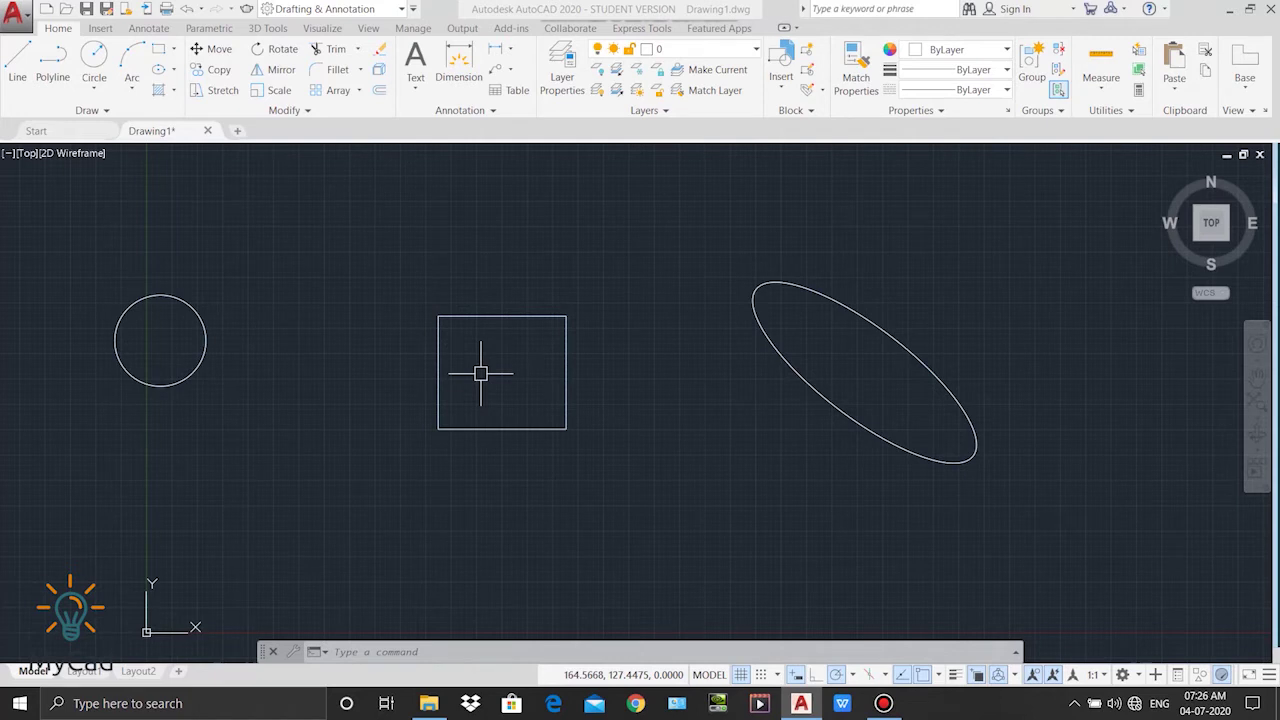
- Offset the rectangle outward by a distance of 10 and end the Offset command
text(OFF)
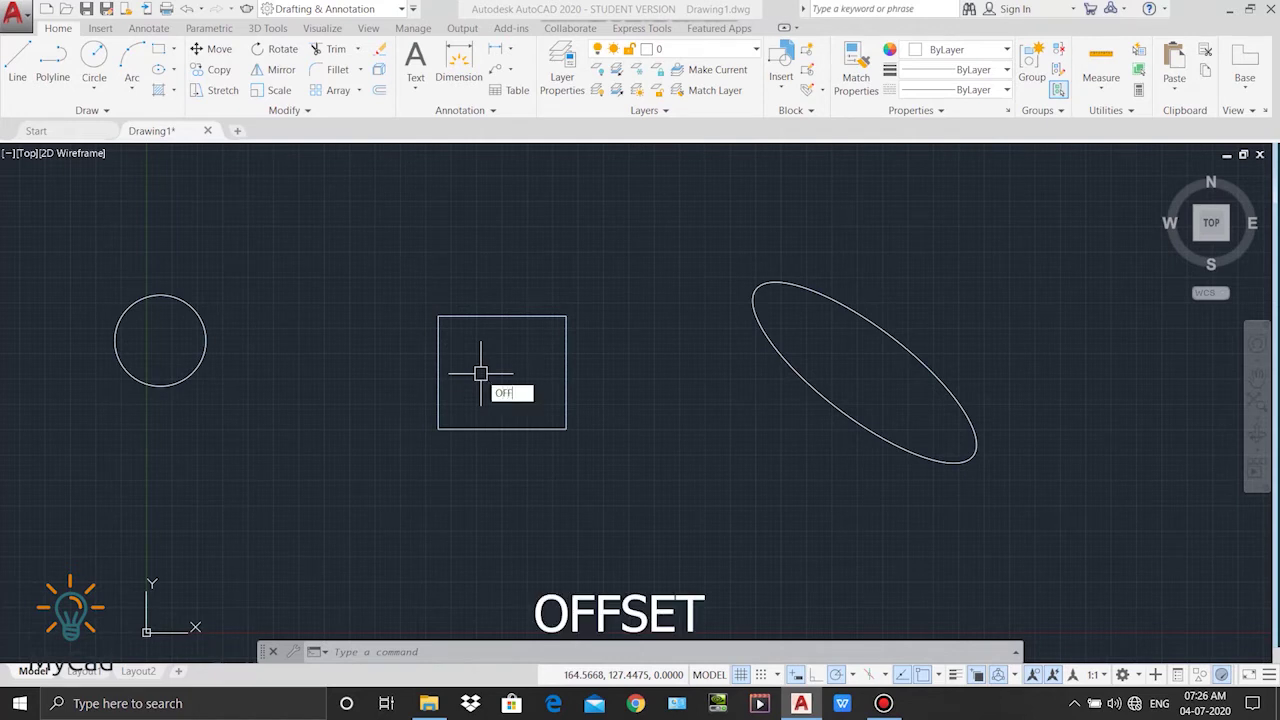
text(SET)
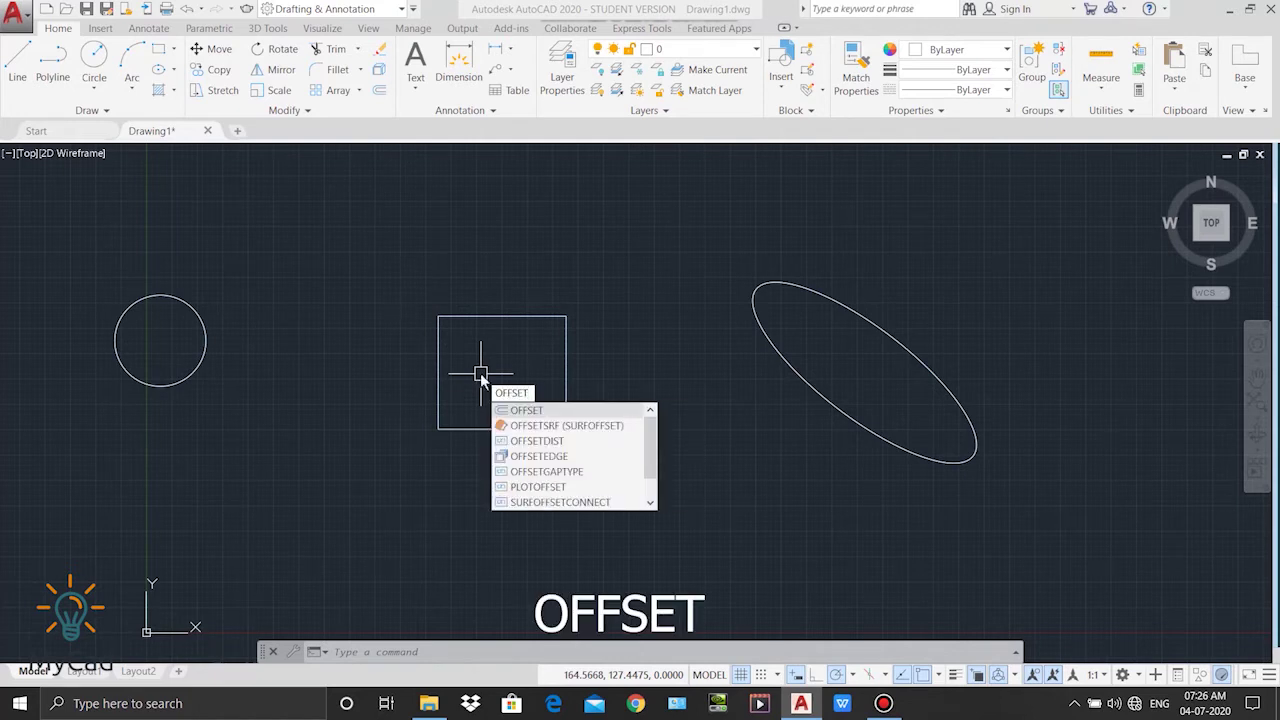
key(Return)
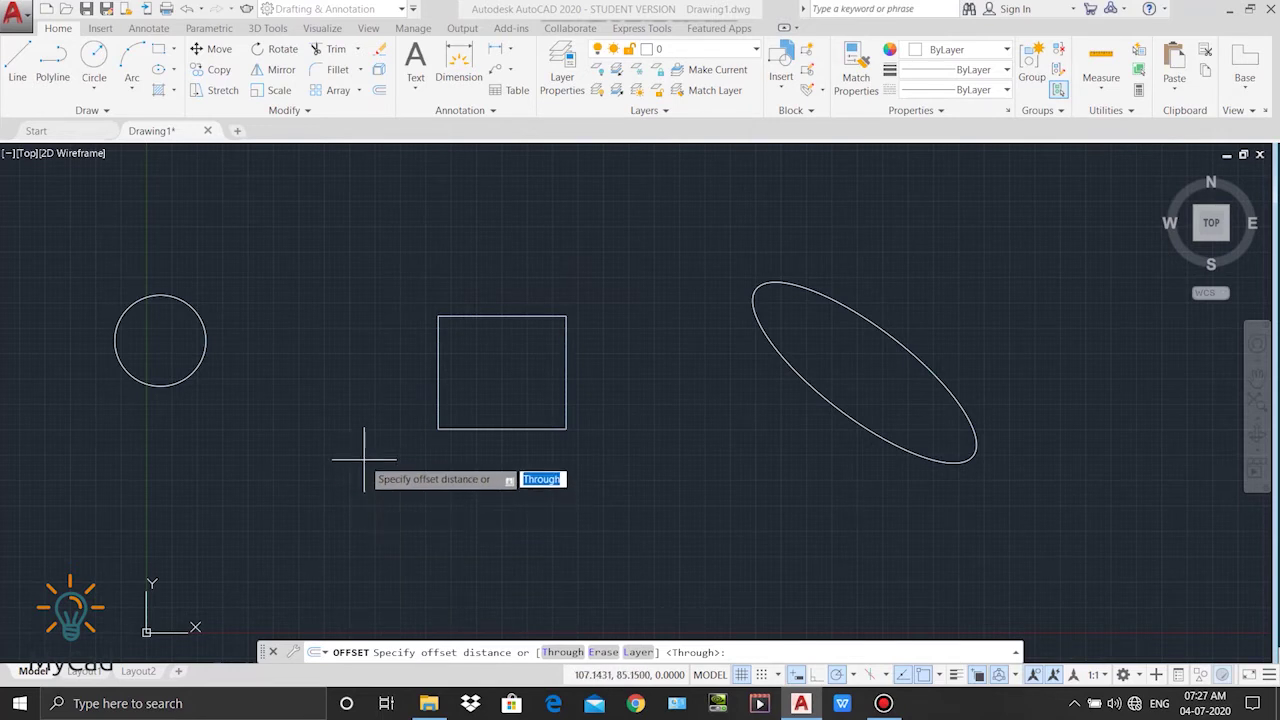
text(10)
key(Return)
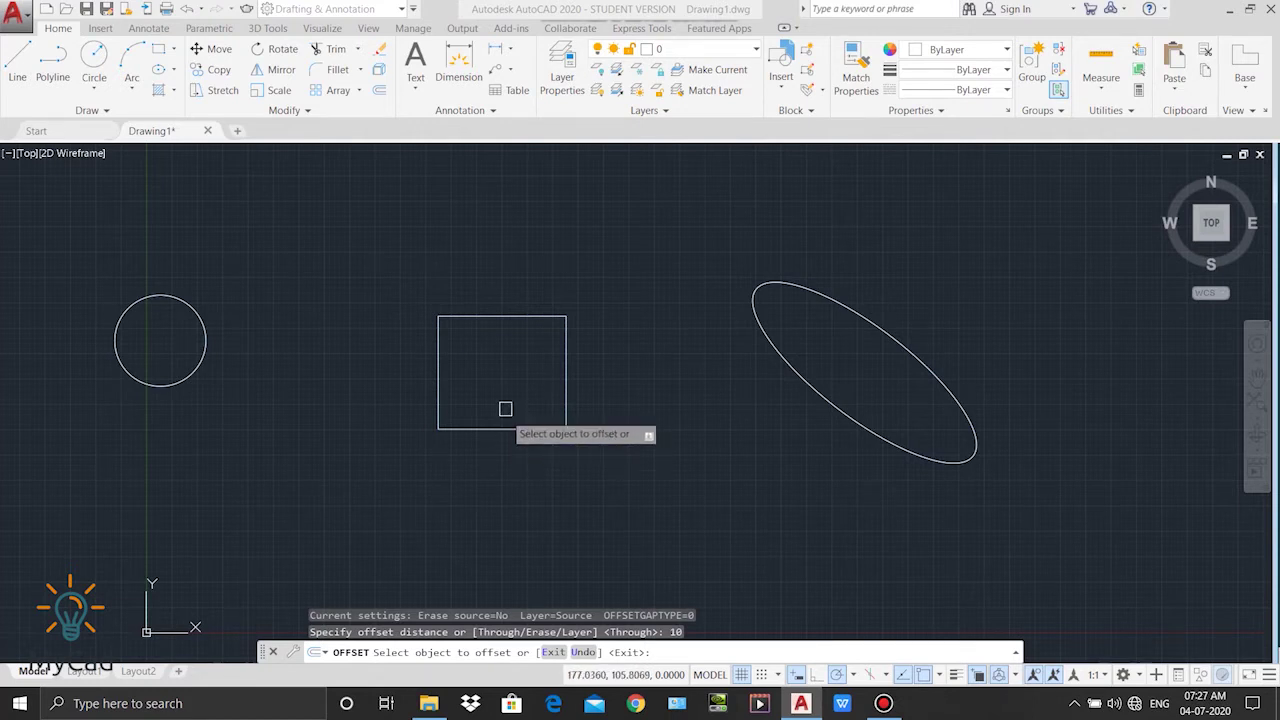
click(481, 317)
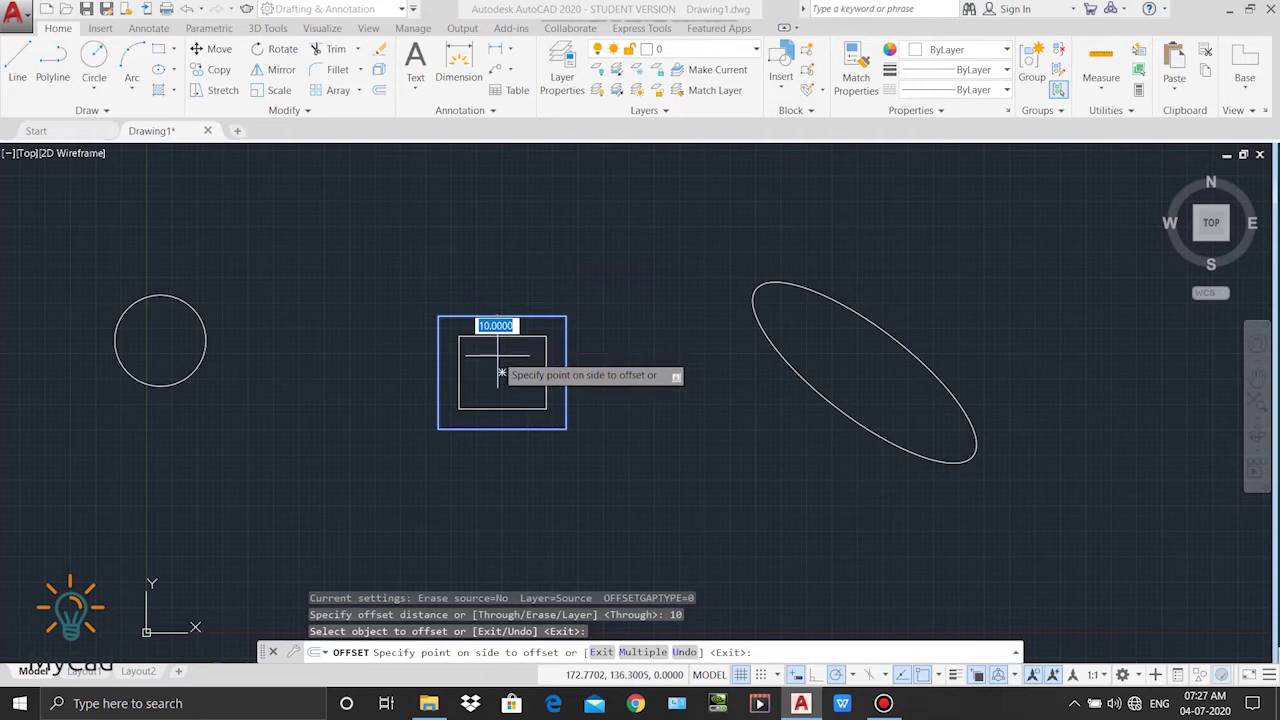
click(508, 258)
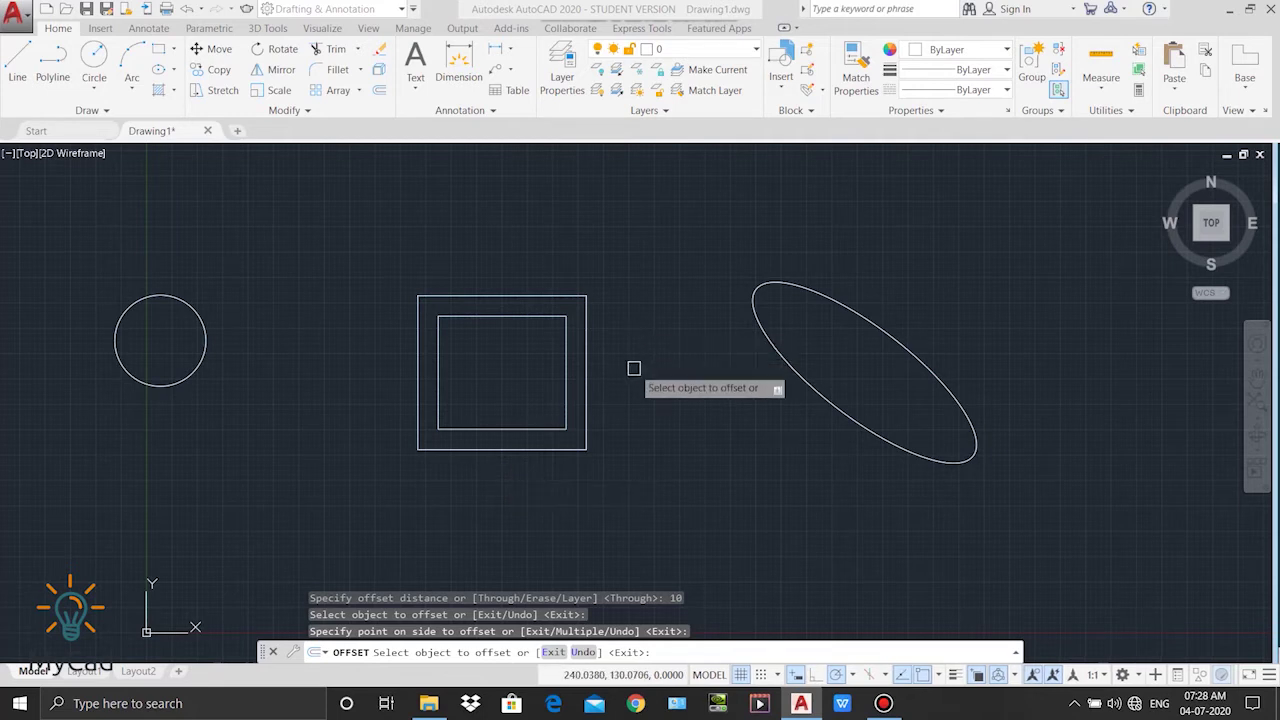
right_click(645, 335)
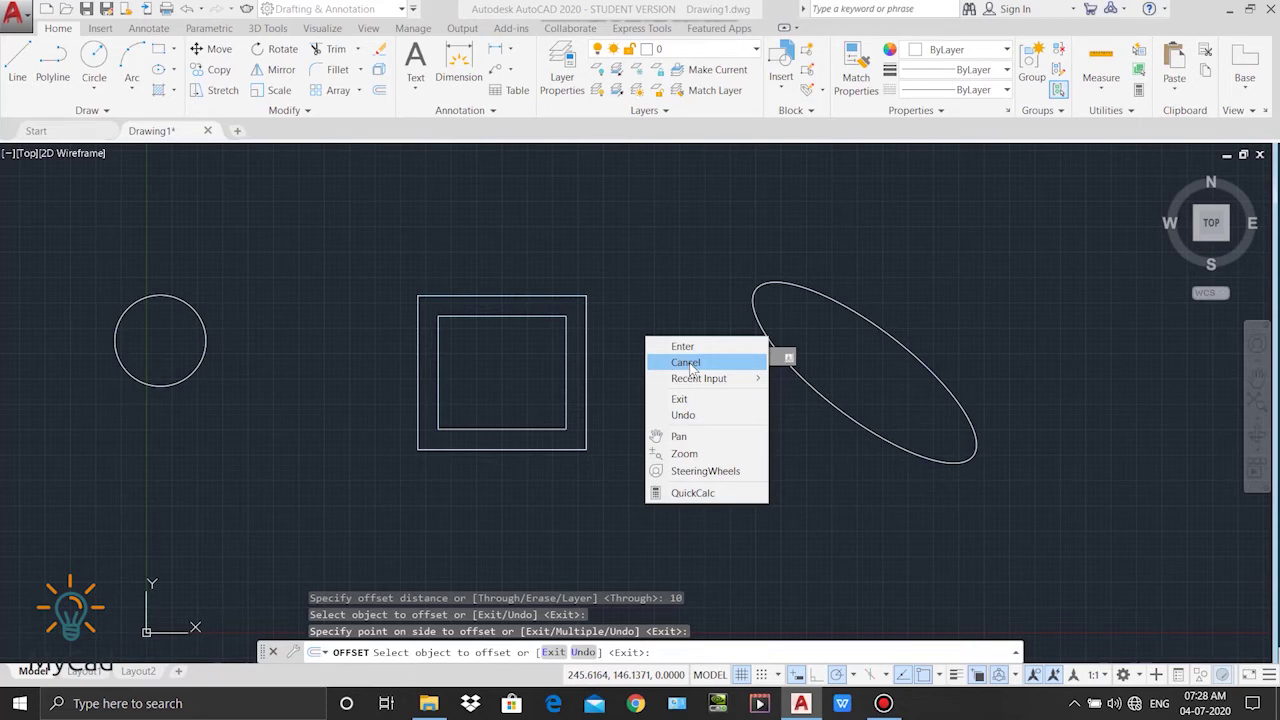
click(689, 362)
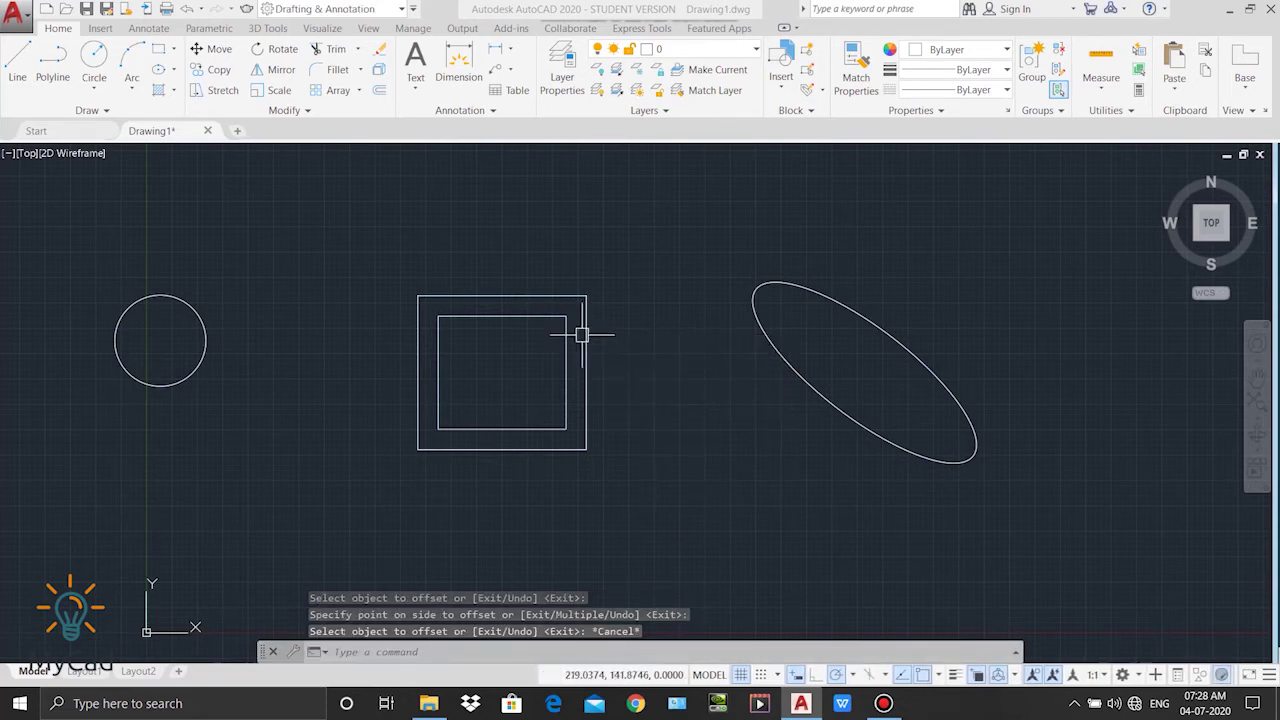
- Offset the circle outward with a distance of 8 and the Multiple option, making eight concentric copies, and end the command
click(379, 91)
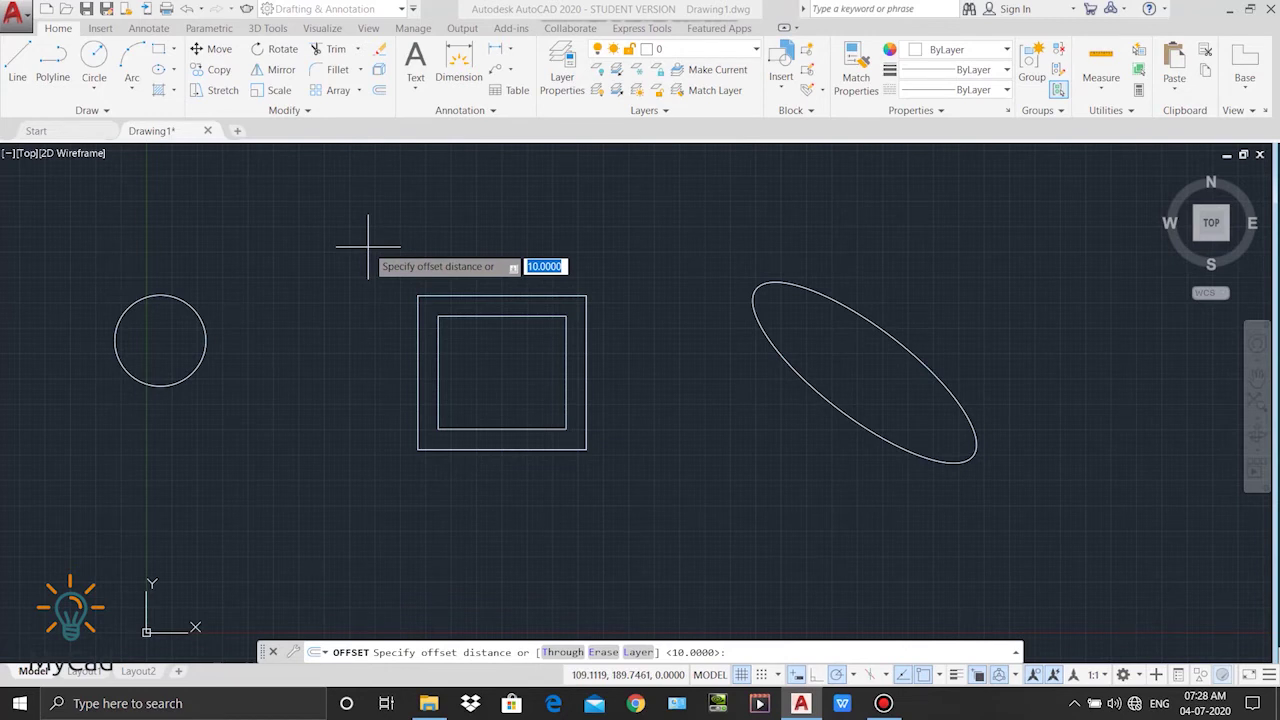
text(8)
key(Return)
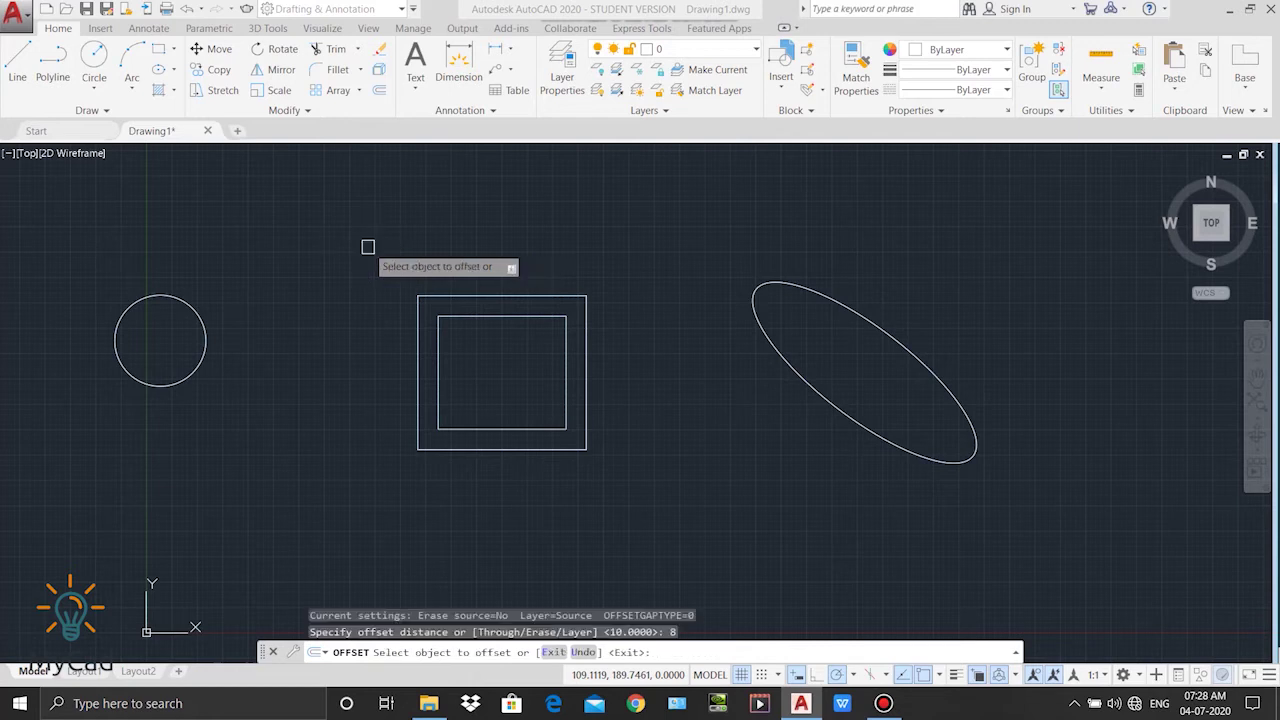
click(189, 303)
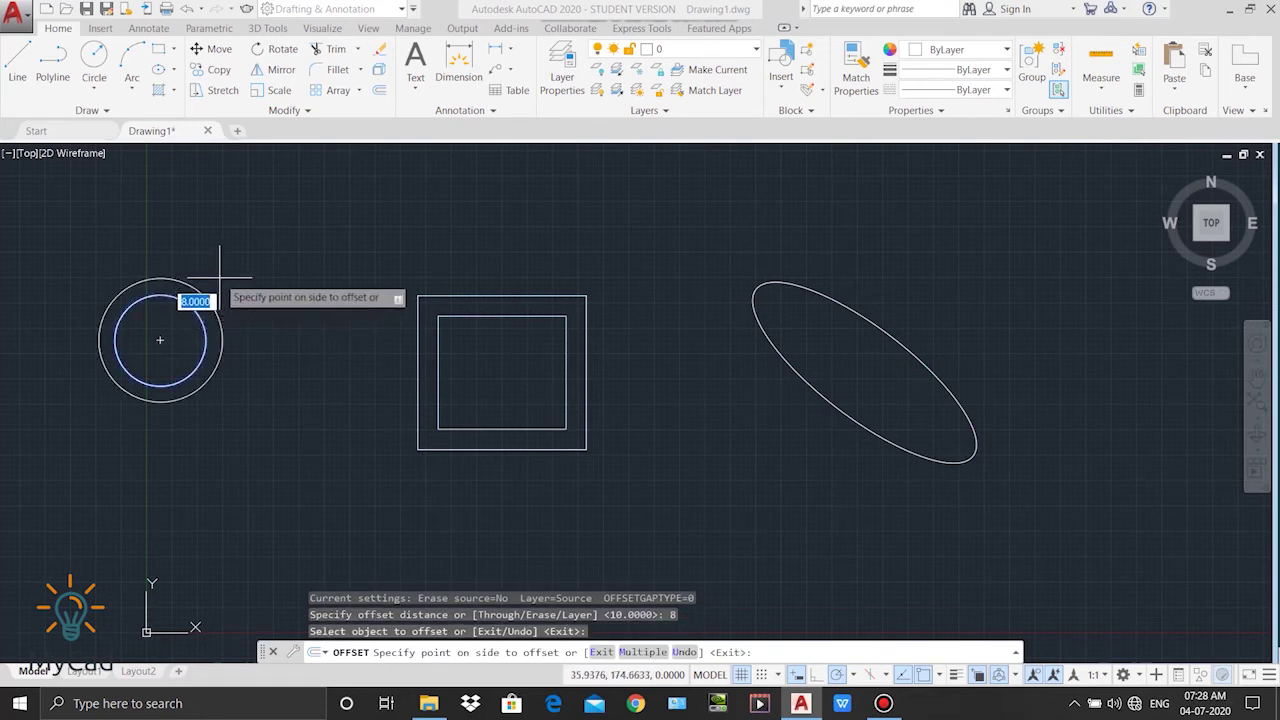
key(Down)
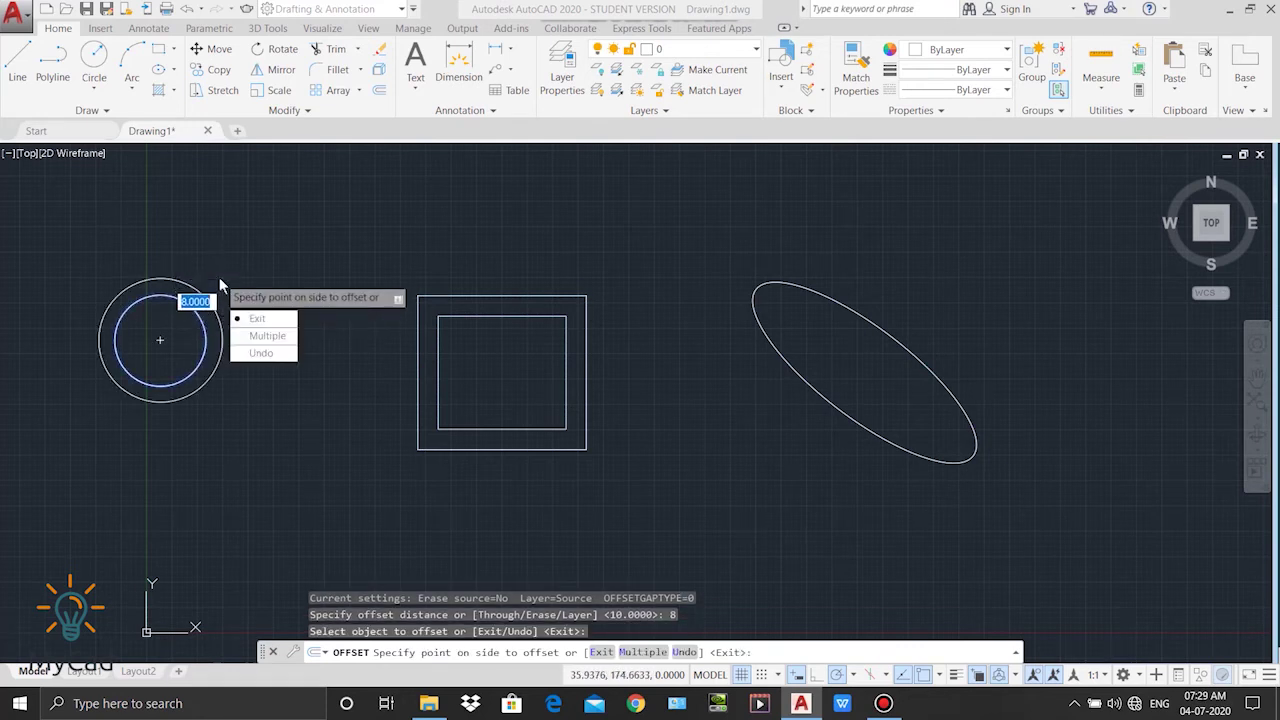
click(268, 338)
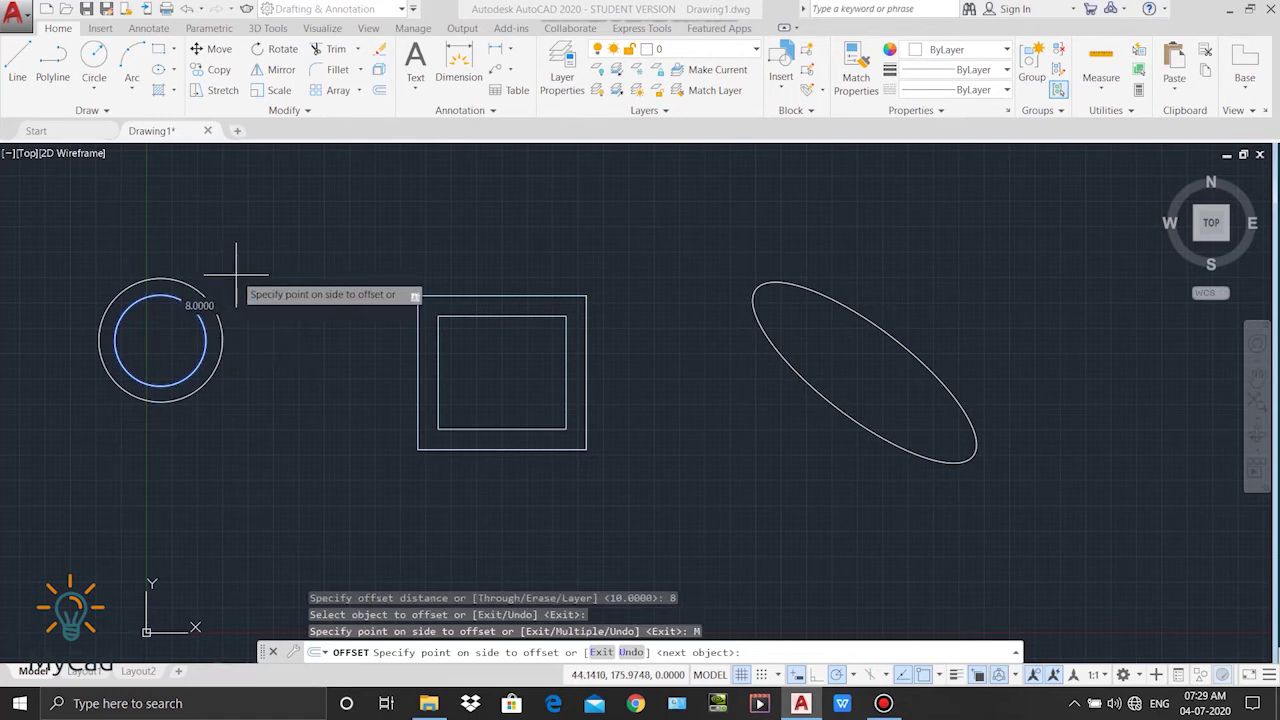
click(240, 270)
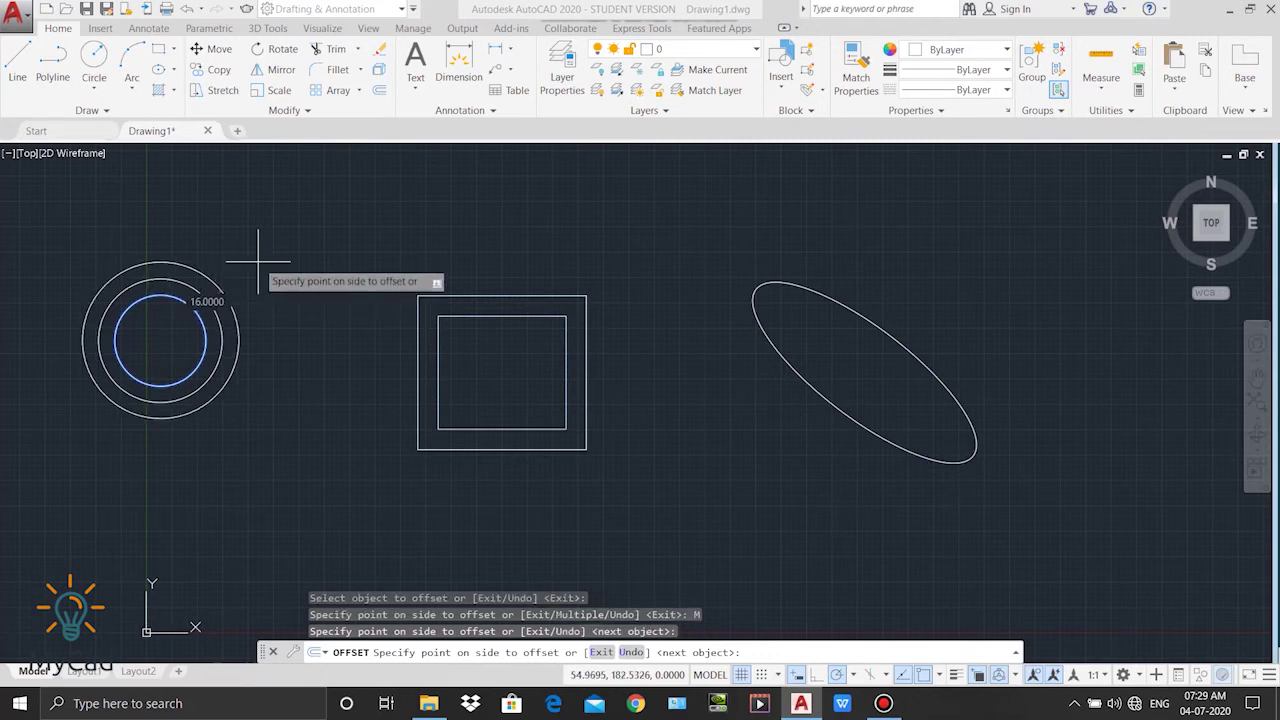
click(258, 262)
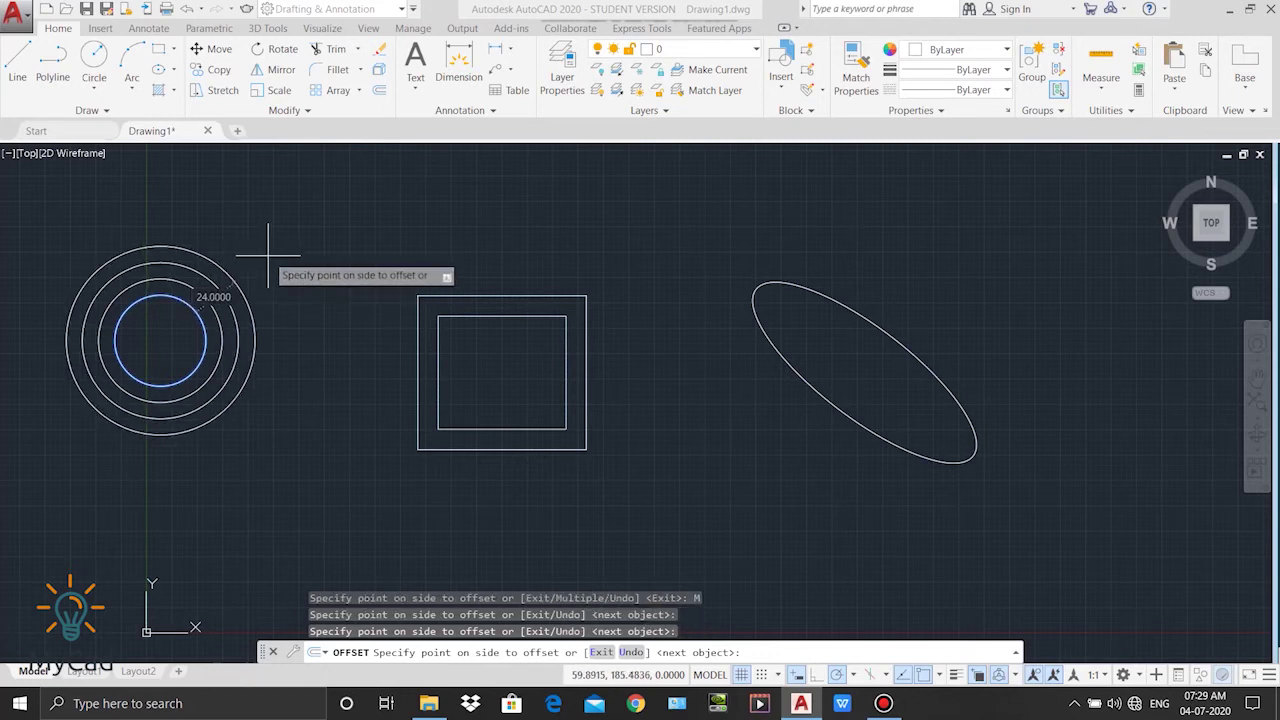
click(276, 250)
click(300, 243)
click(318, 236)
click(333, 220)
click(354, 206)
middle_drag(358, 210, 425, 266)
click(425, 266)
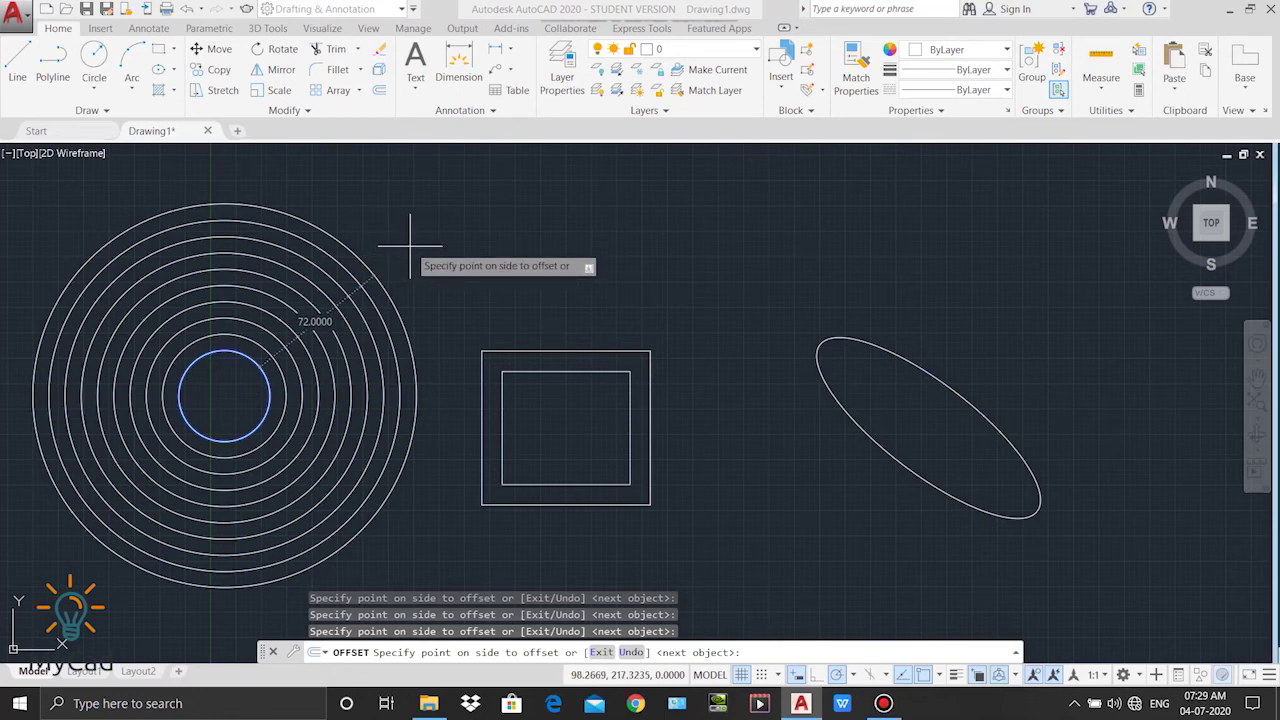
key(Escape)
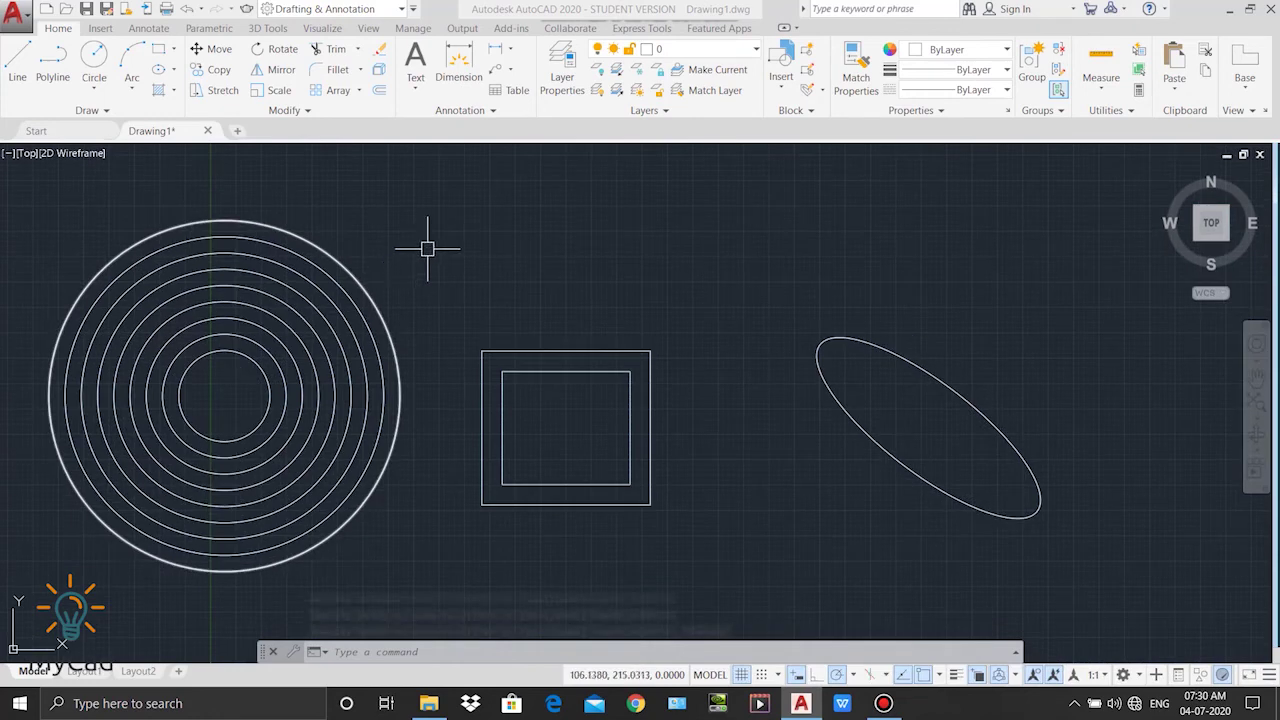
- Offset the ellipse outward once by a distance of 8 and end the Offset command
key(Return)
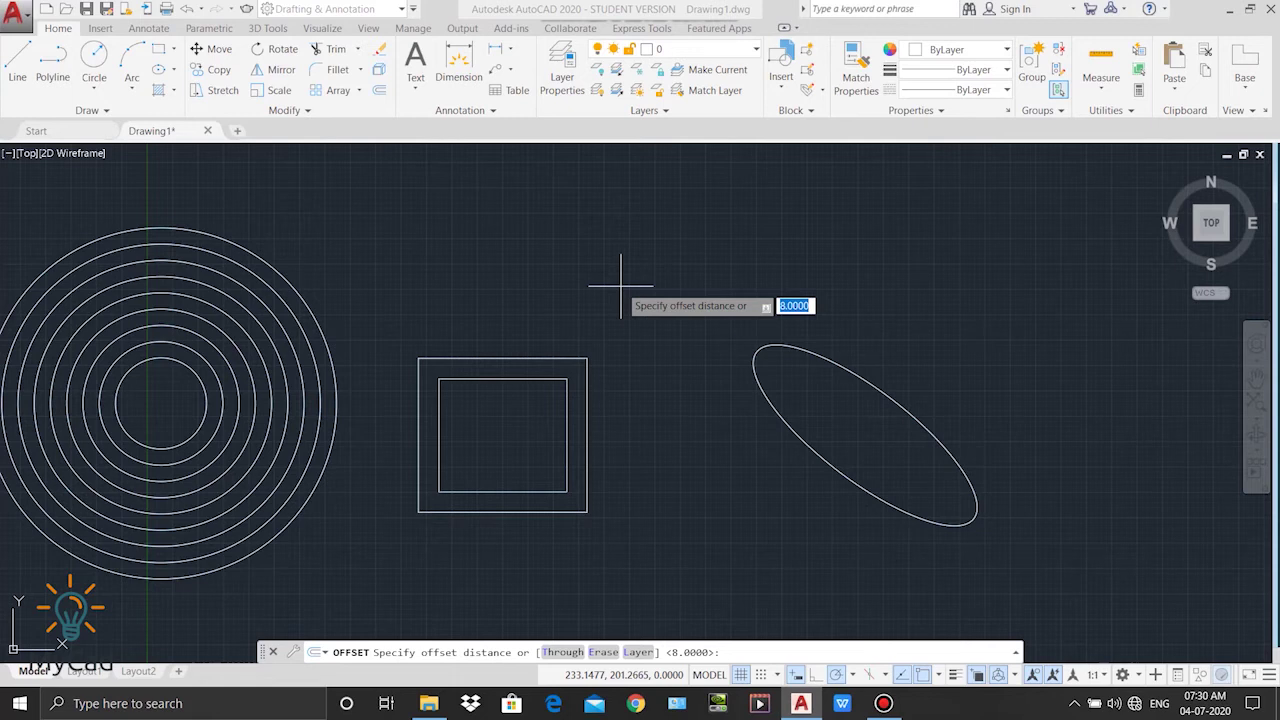
key(Return)
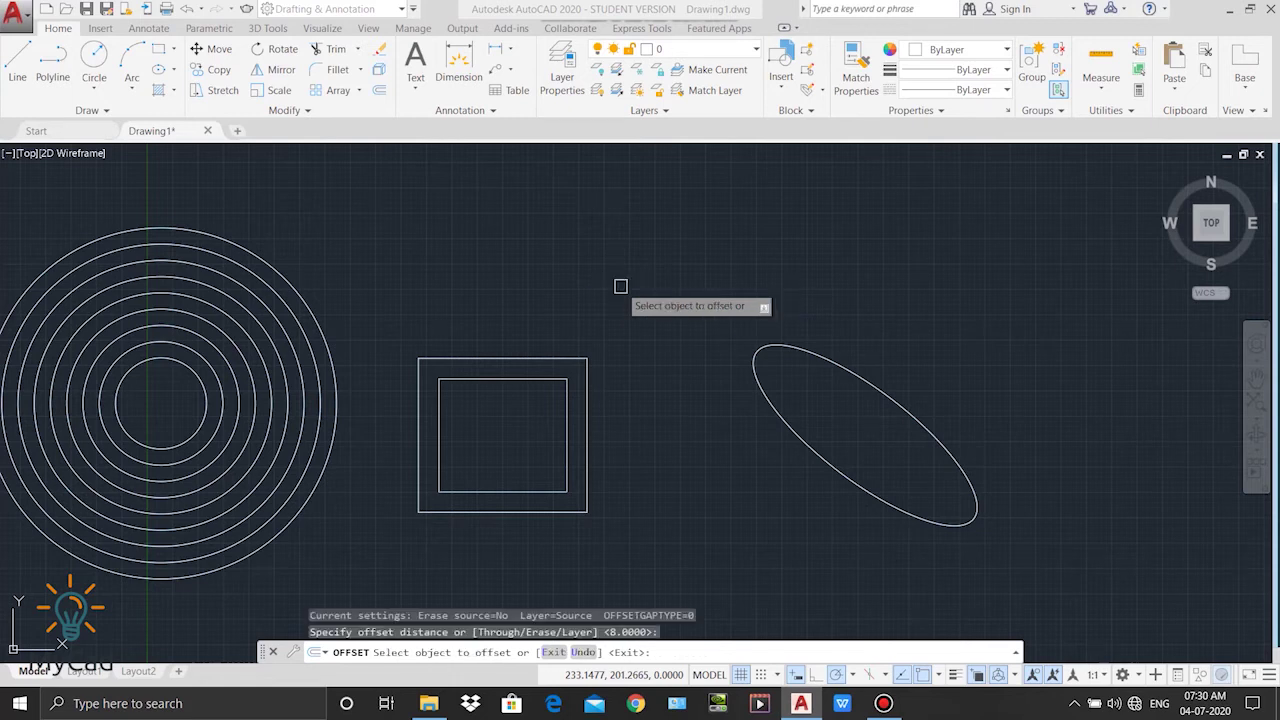
click(754, 381)
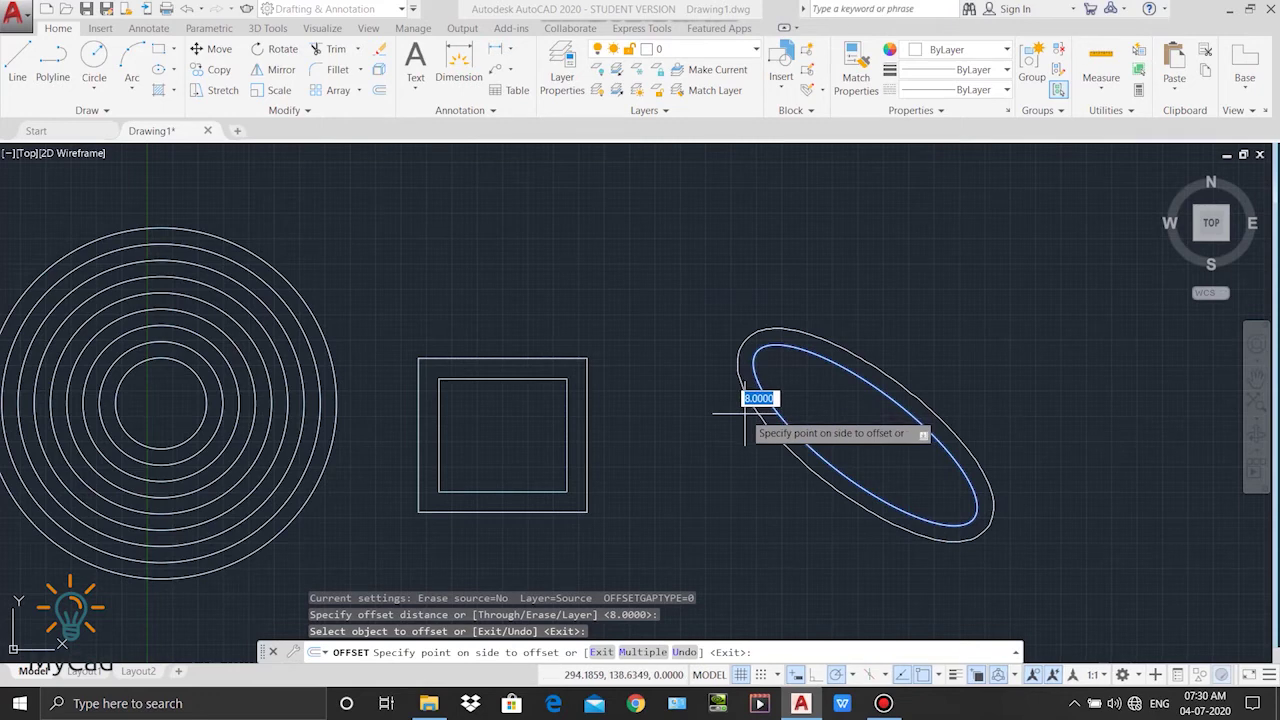
click(744, 412)
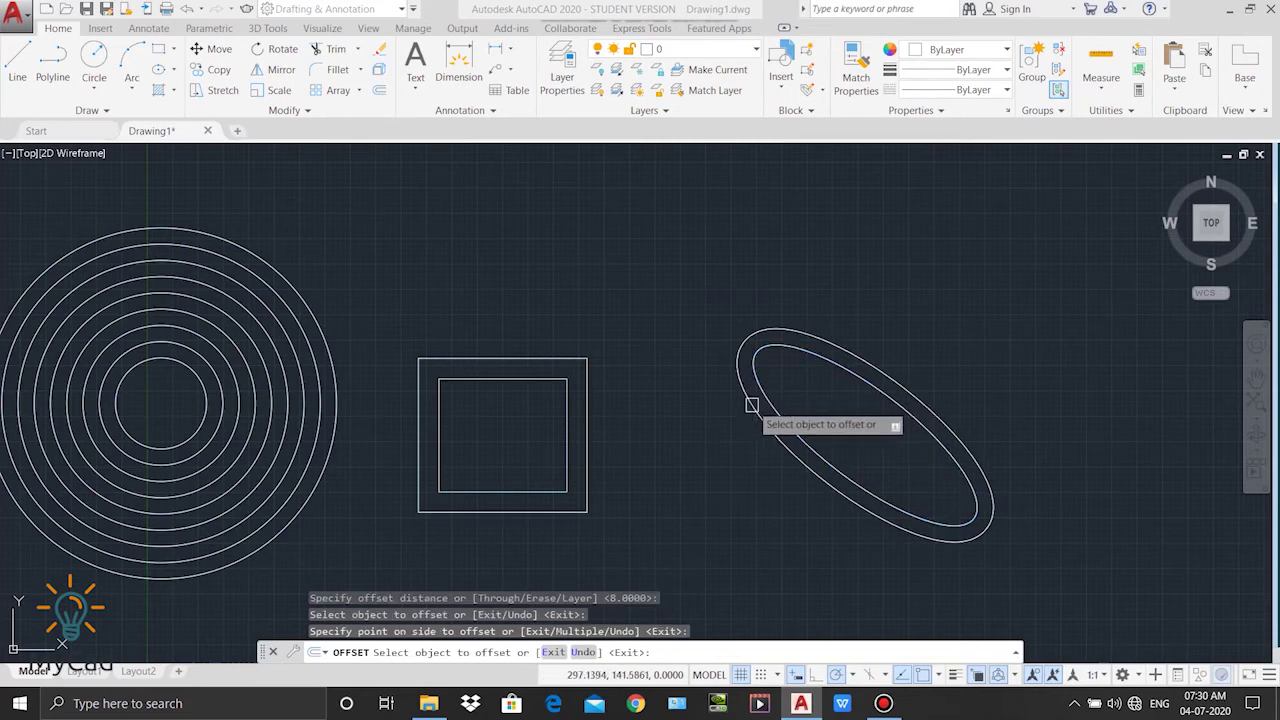
middle_drag(774, 383, 771, 337)
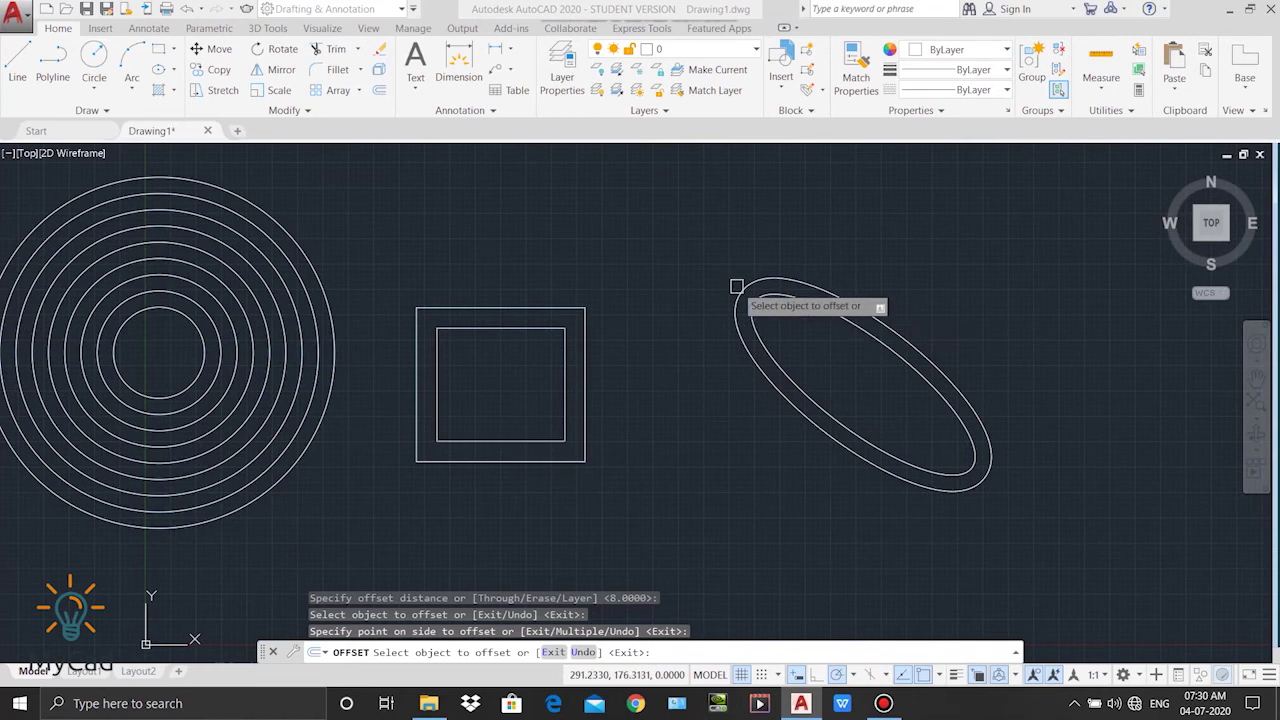
key(Escape)
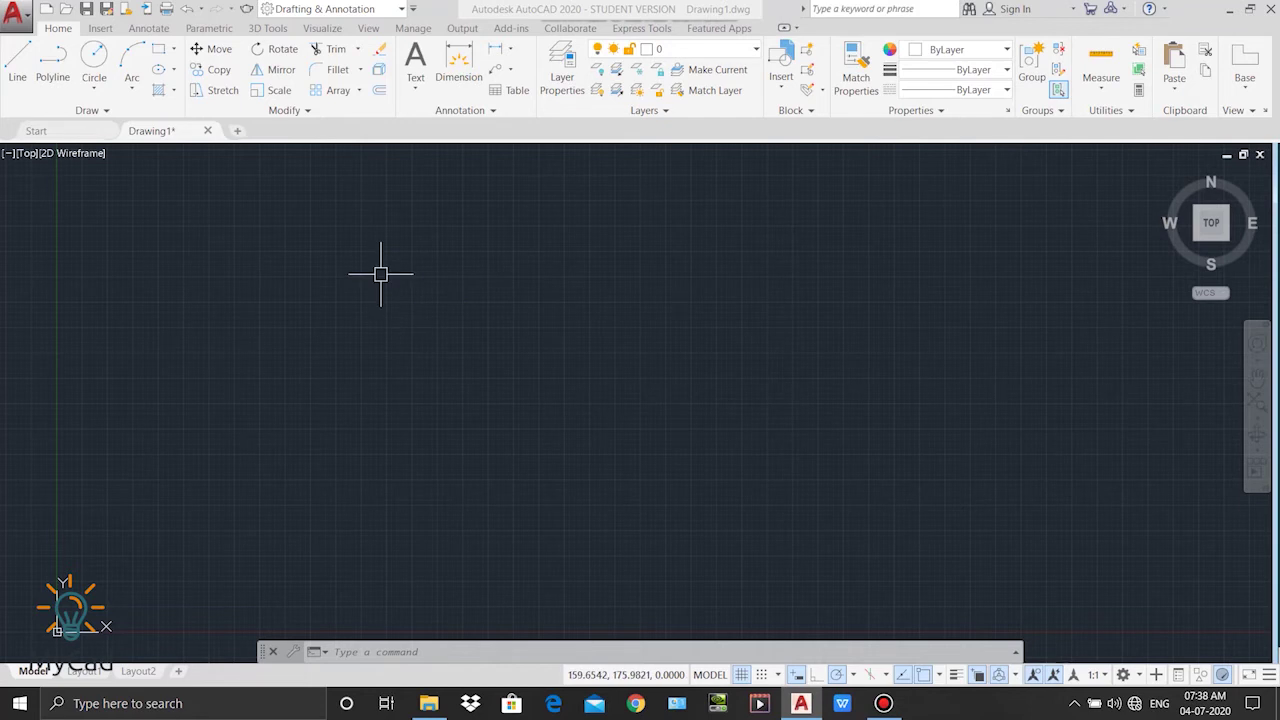
- Draw a single line sloping up to the right in the left half of the empty drawing
click(290, 110)
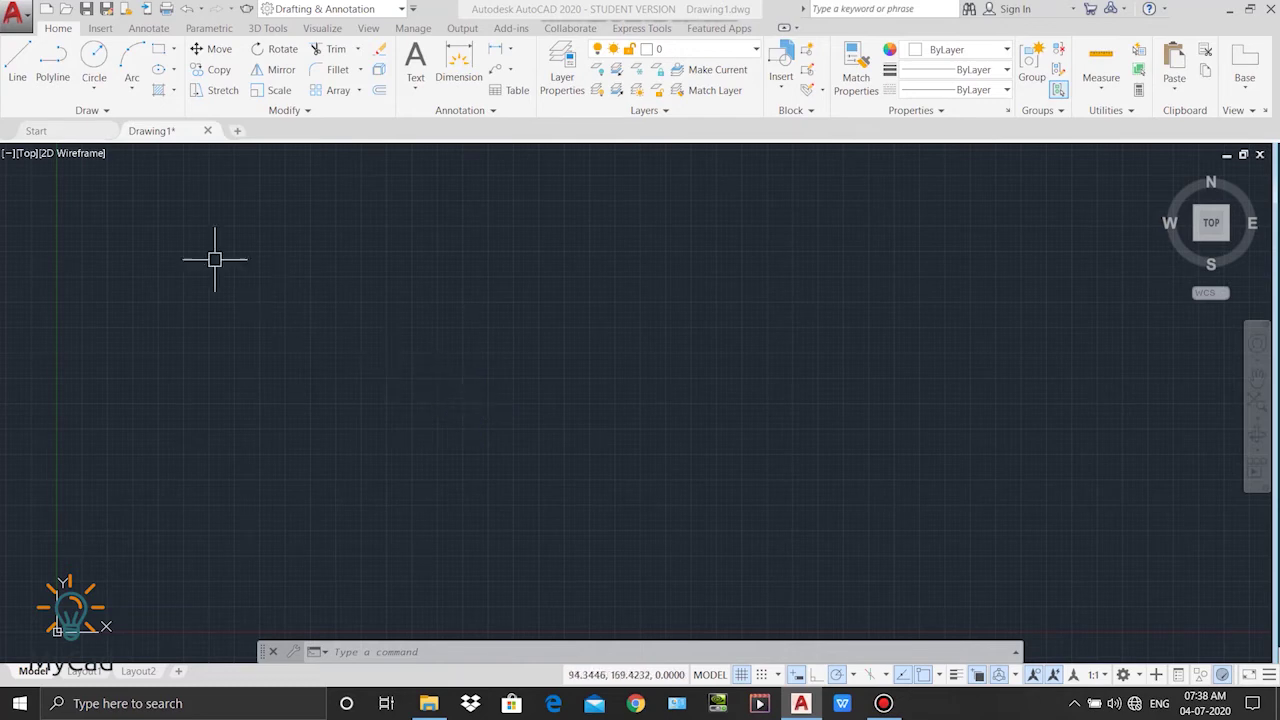
click(17, 65)
click(181, 463)
click(475, 334)
key(Return)
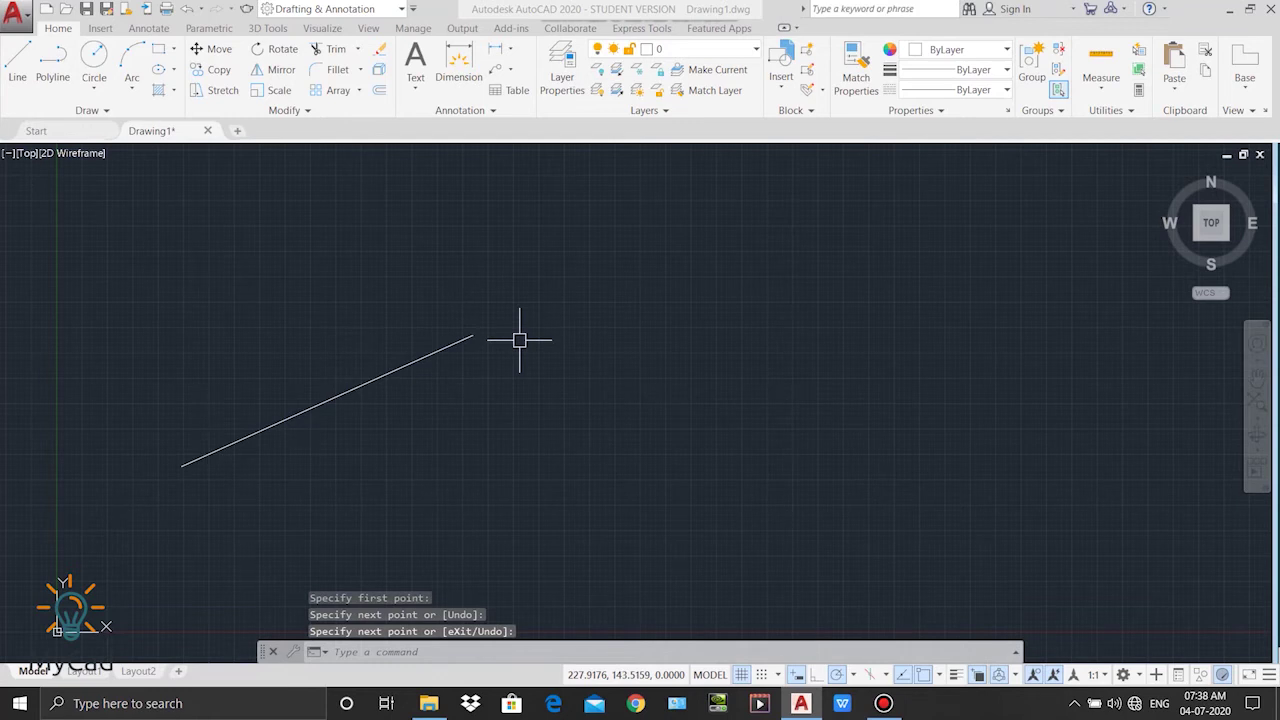
right_click(474, 334)
key(Escape)
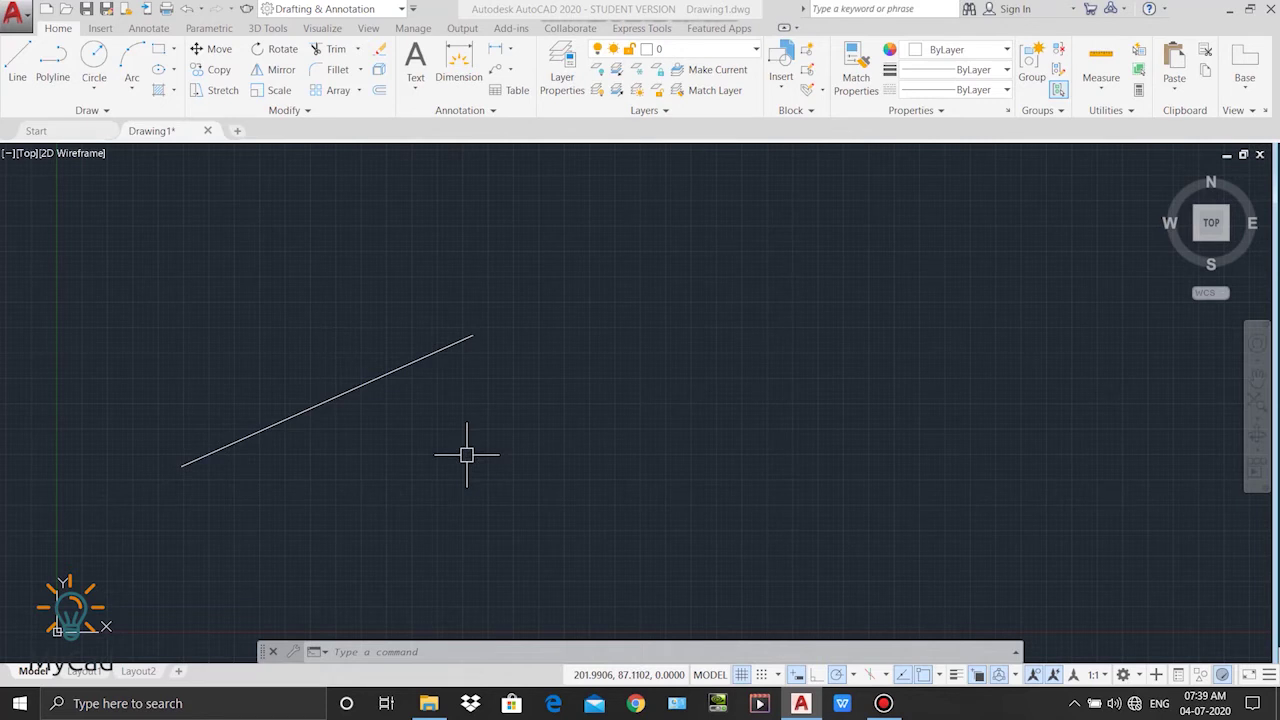
- Lengthen the sloping line at its upper end with the Dynamic option, entering 100 for the new end point
text(LEN)
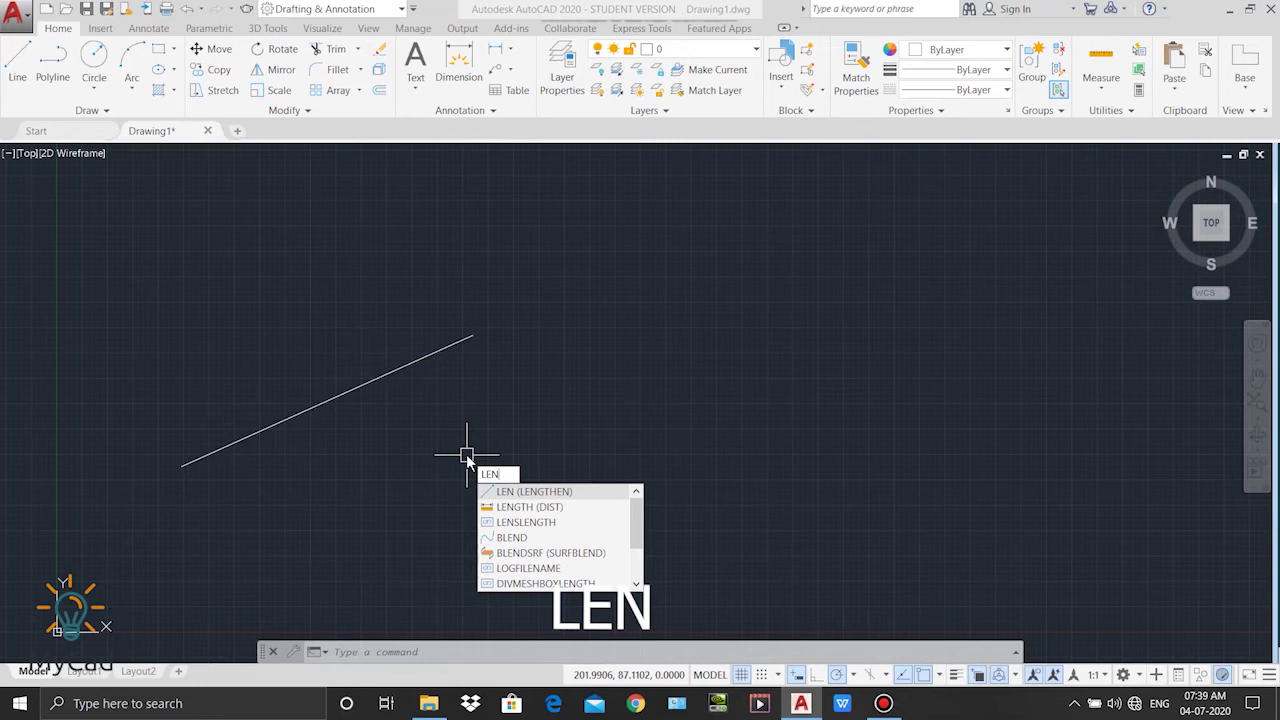
key(Return)
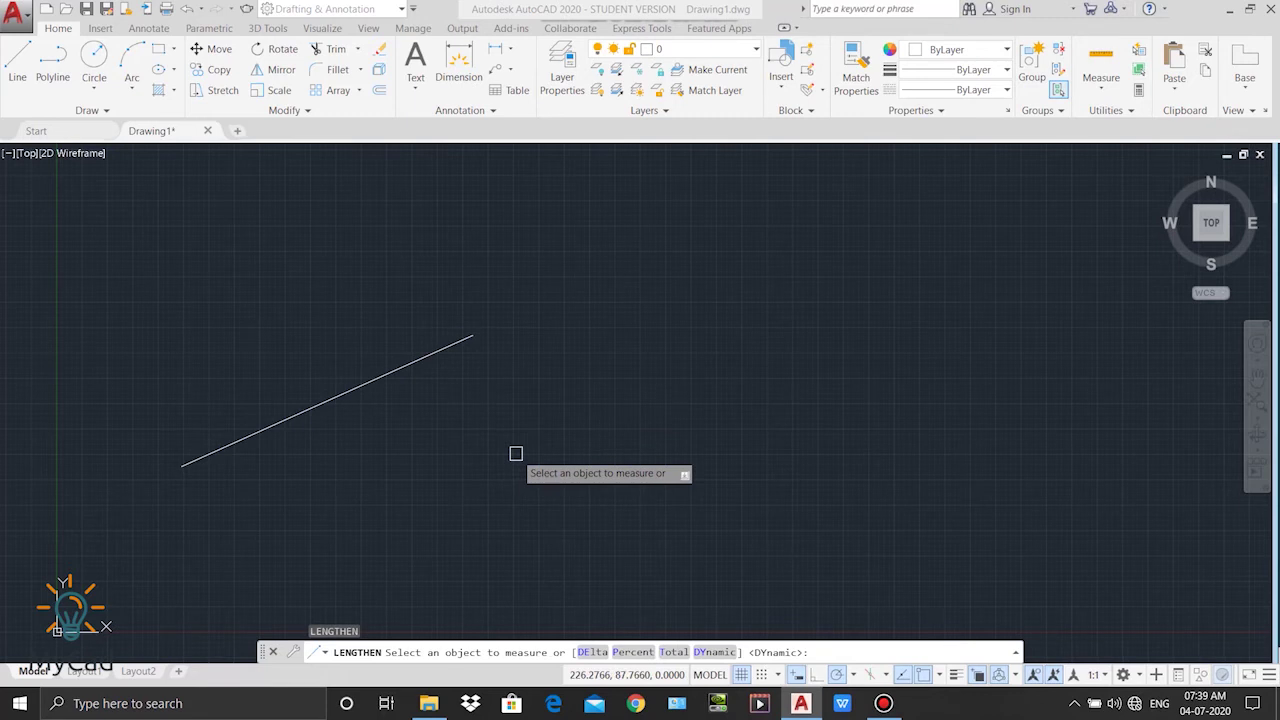
key(Down)
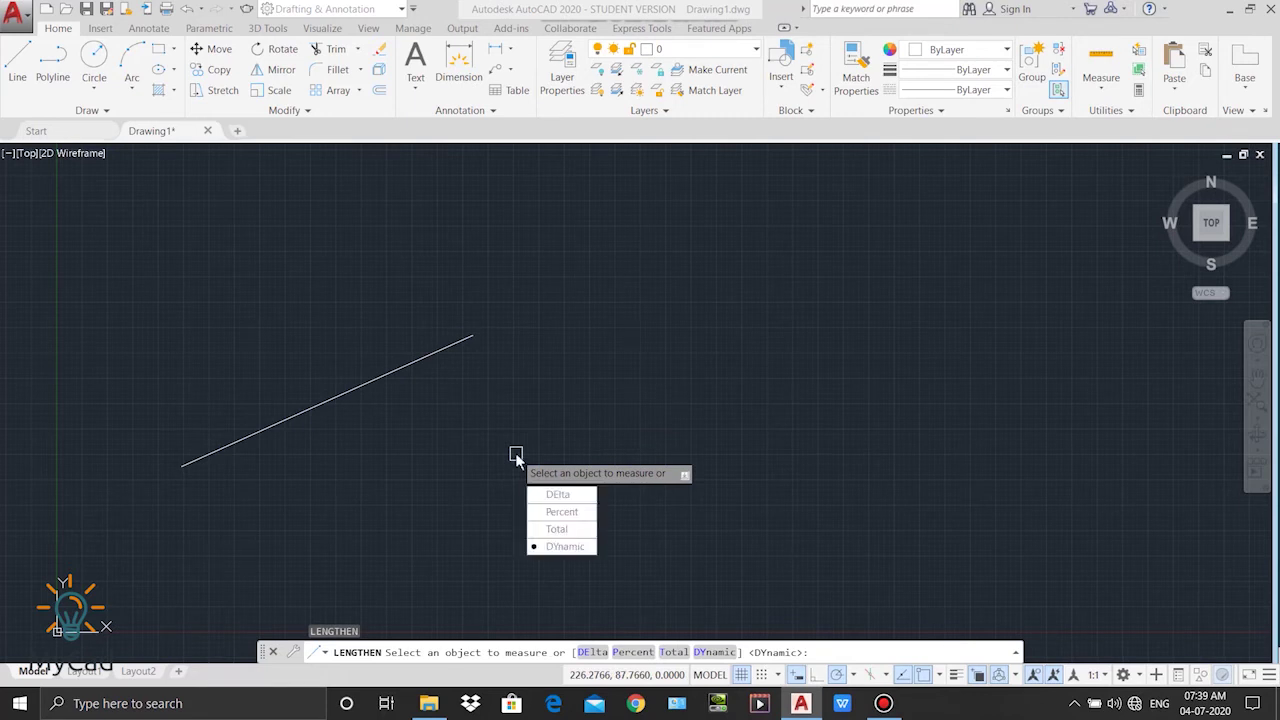
click(578, 548)
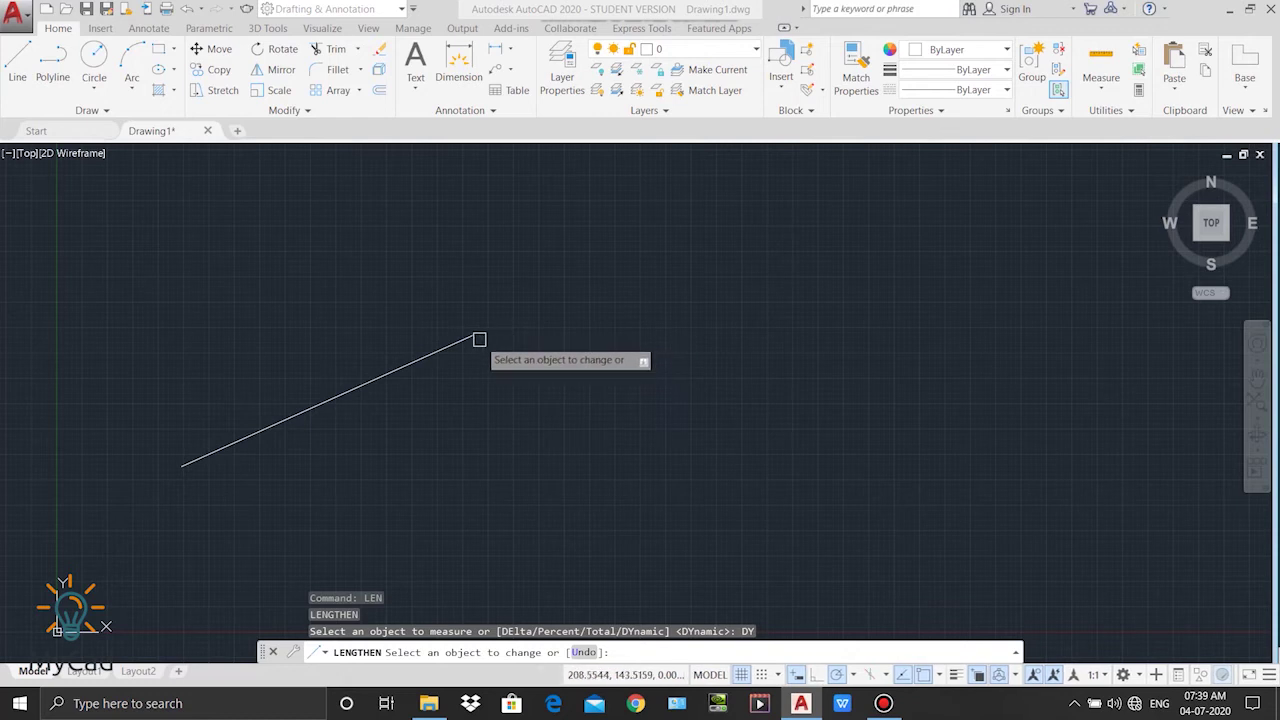
click(395, 373)
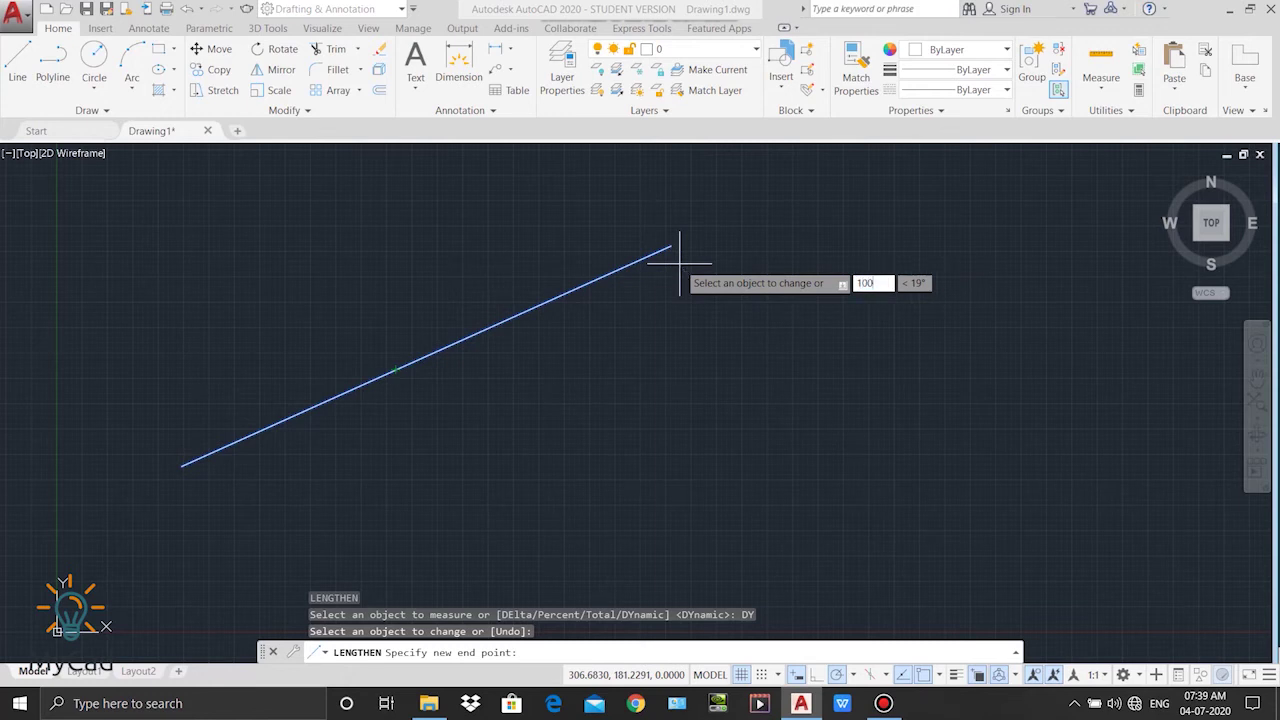
key(Return)
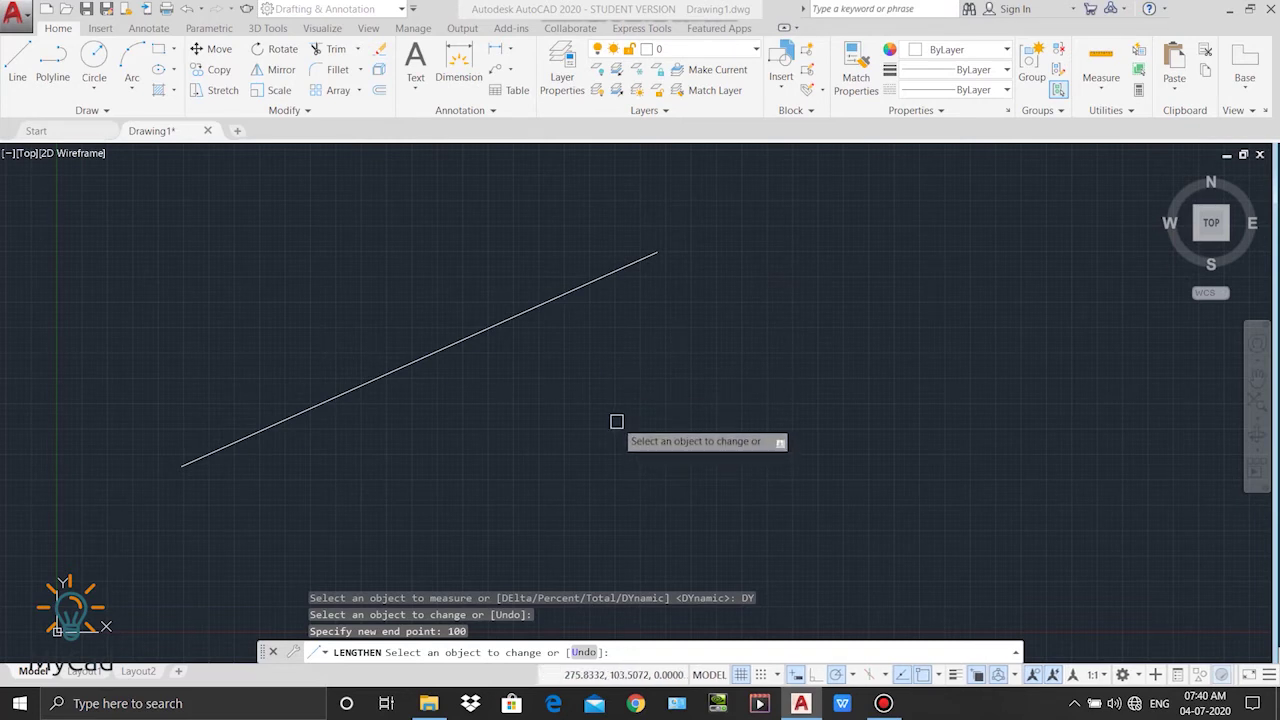
key(Escape)
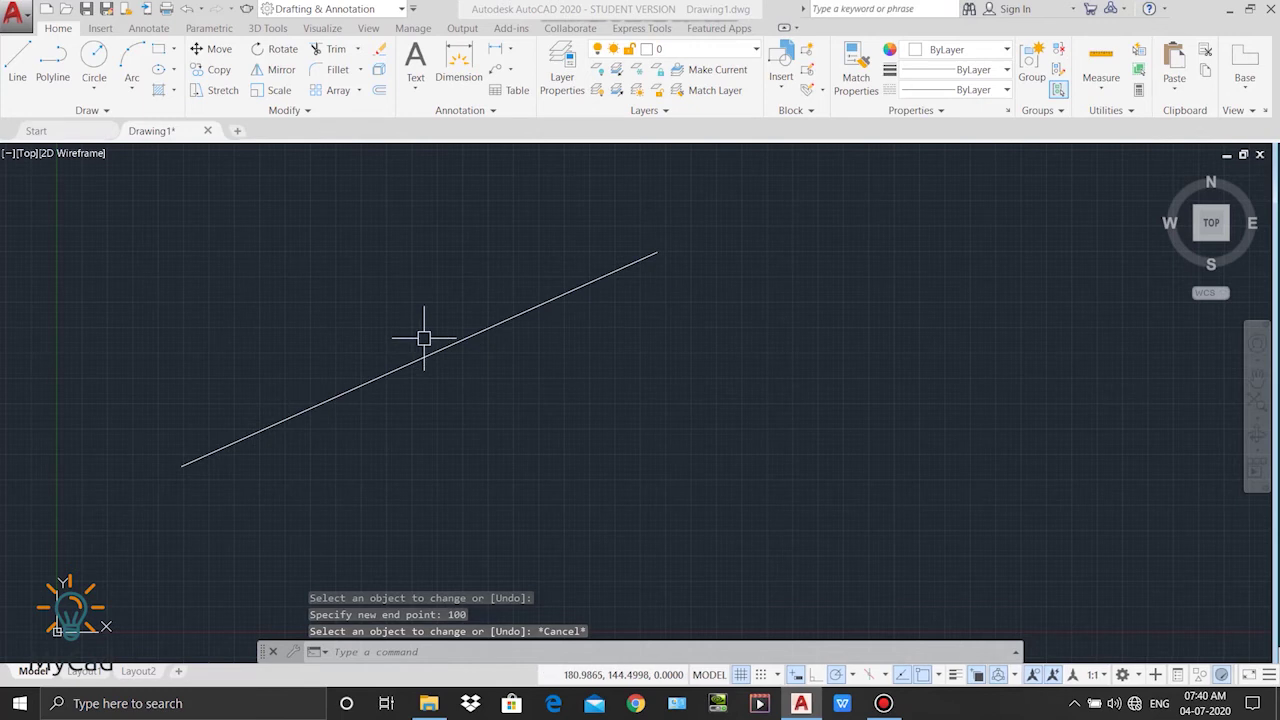
- Draw a three-point arc to the right of the line, bulging to the right and open toward the lower left
click(140, 62)
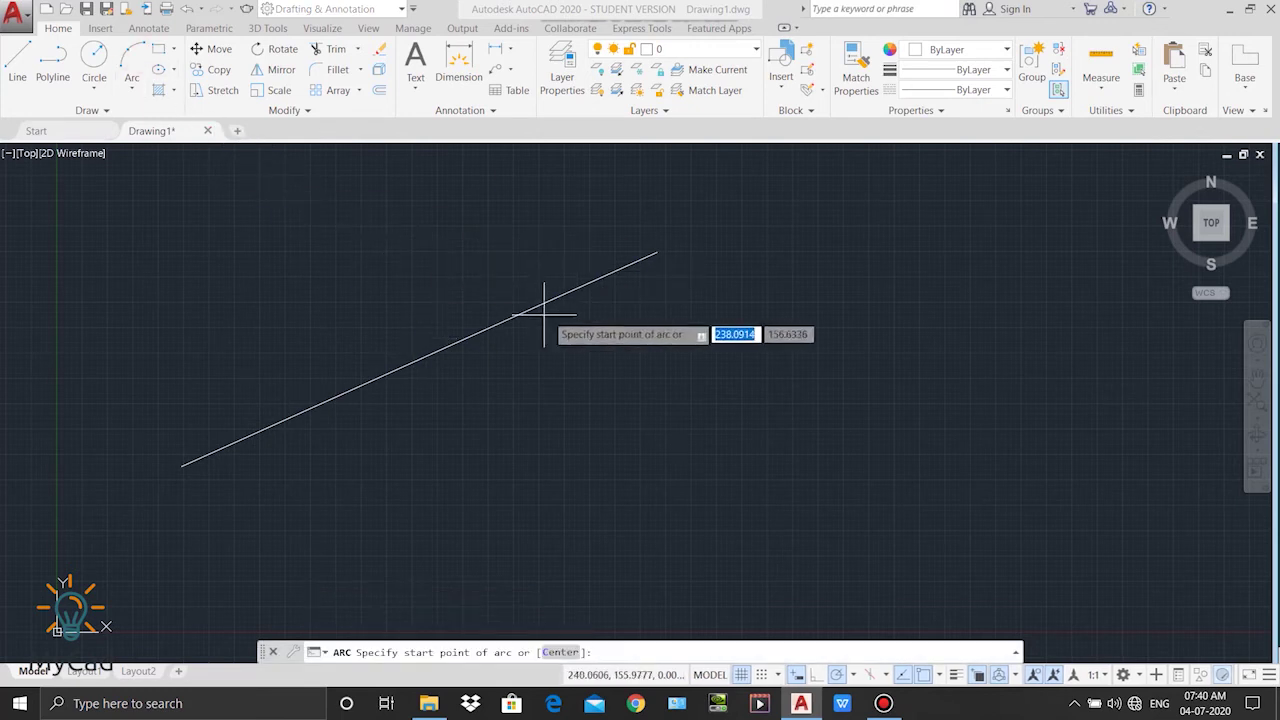
click(786, 302)
click(937, 352)
click(891, 440)
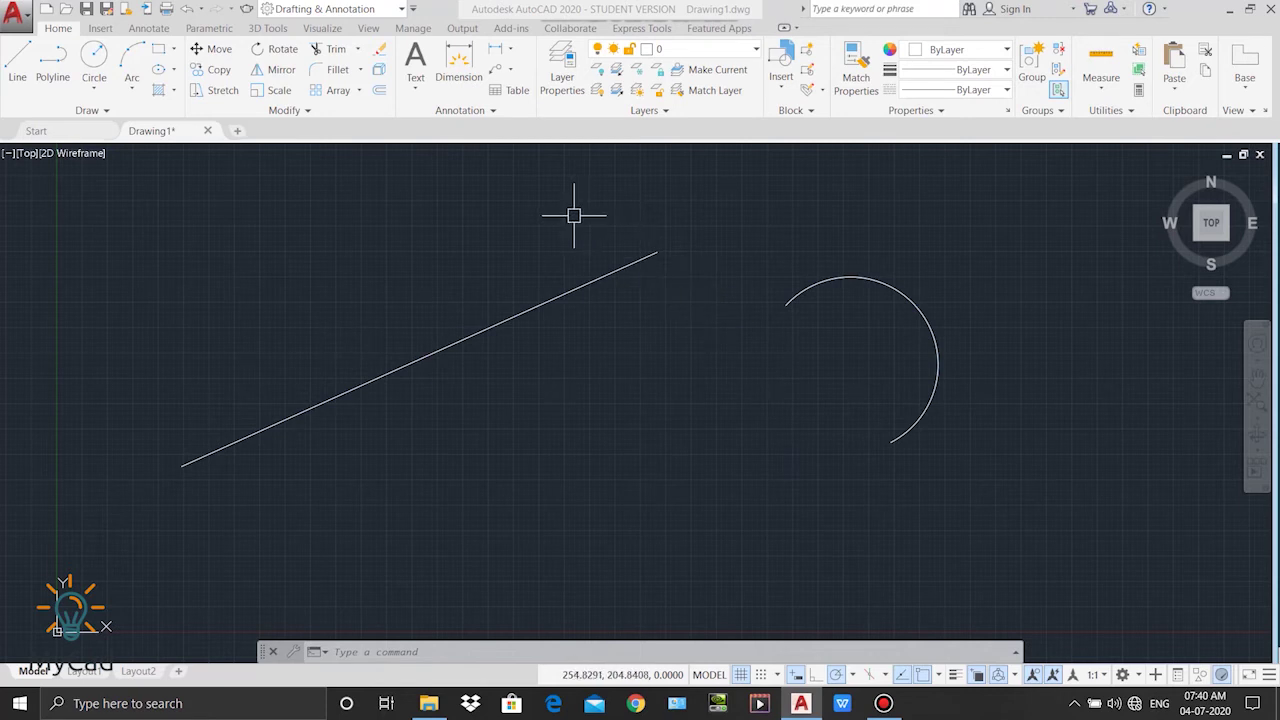
- Lengthen the arc from its upper-left end with the Dynamic option, entering 50 for the new end point beyond its left side
click(285, 110)
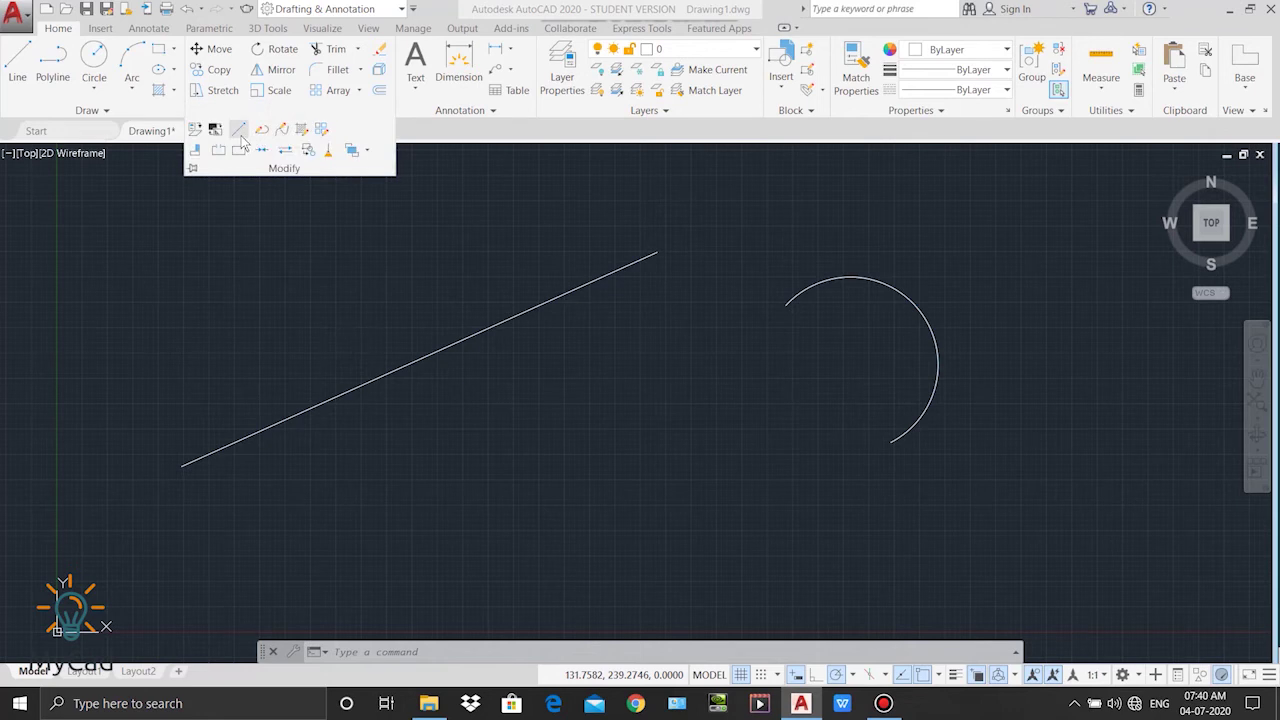
click(240, 135)
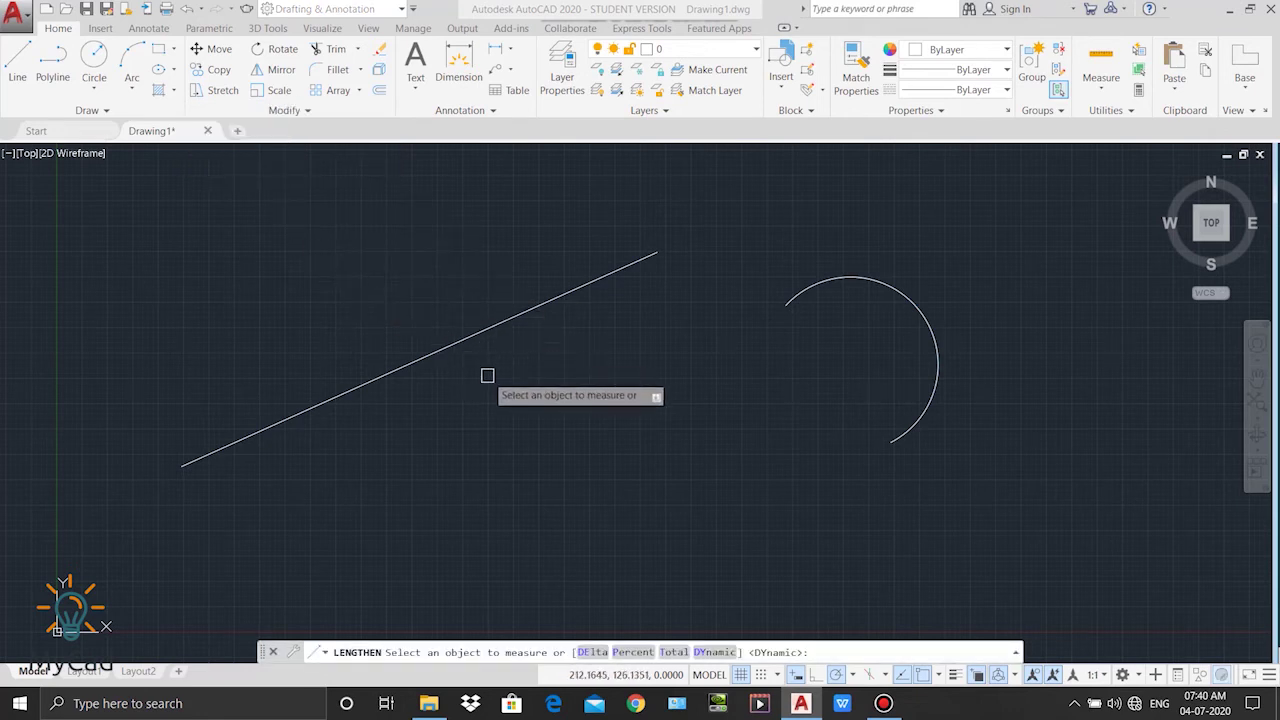
key(Down)
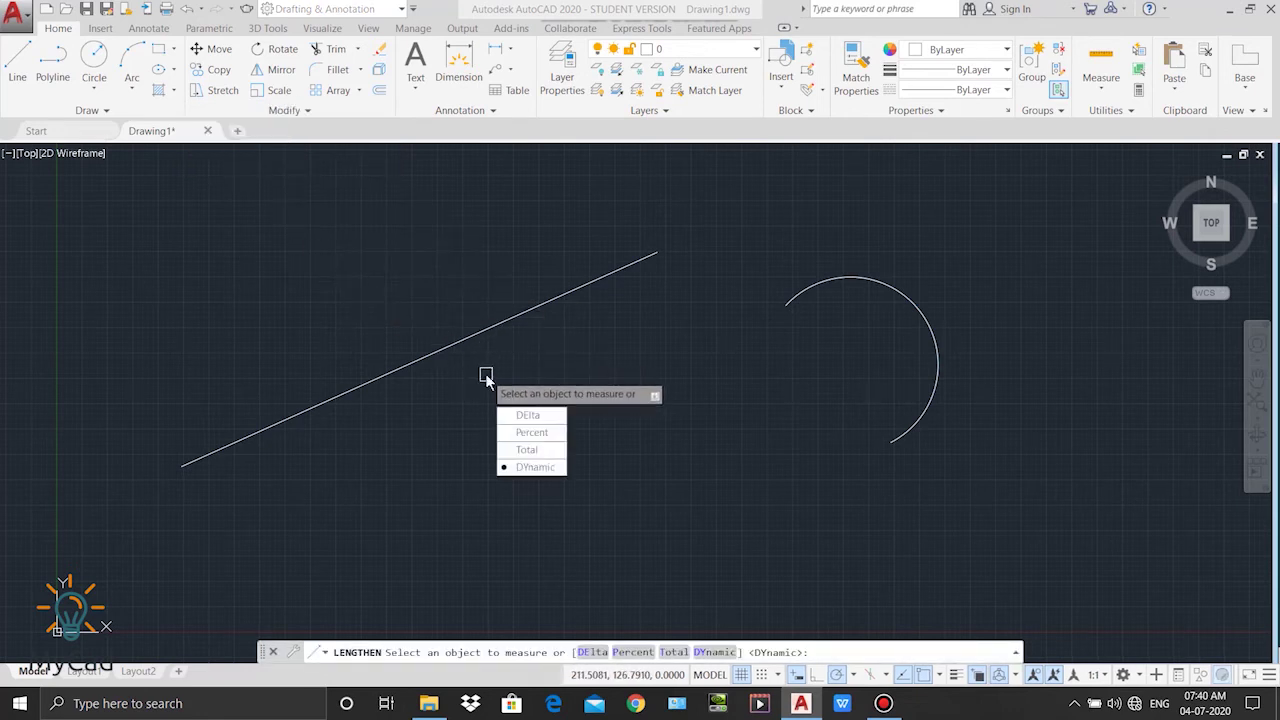
key(Down)
key(Down)
key(Down)
key(Down)
key(Return)
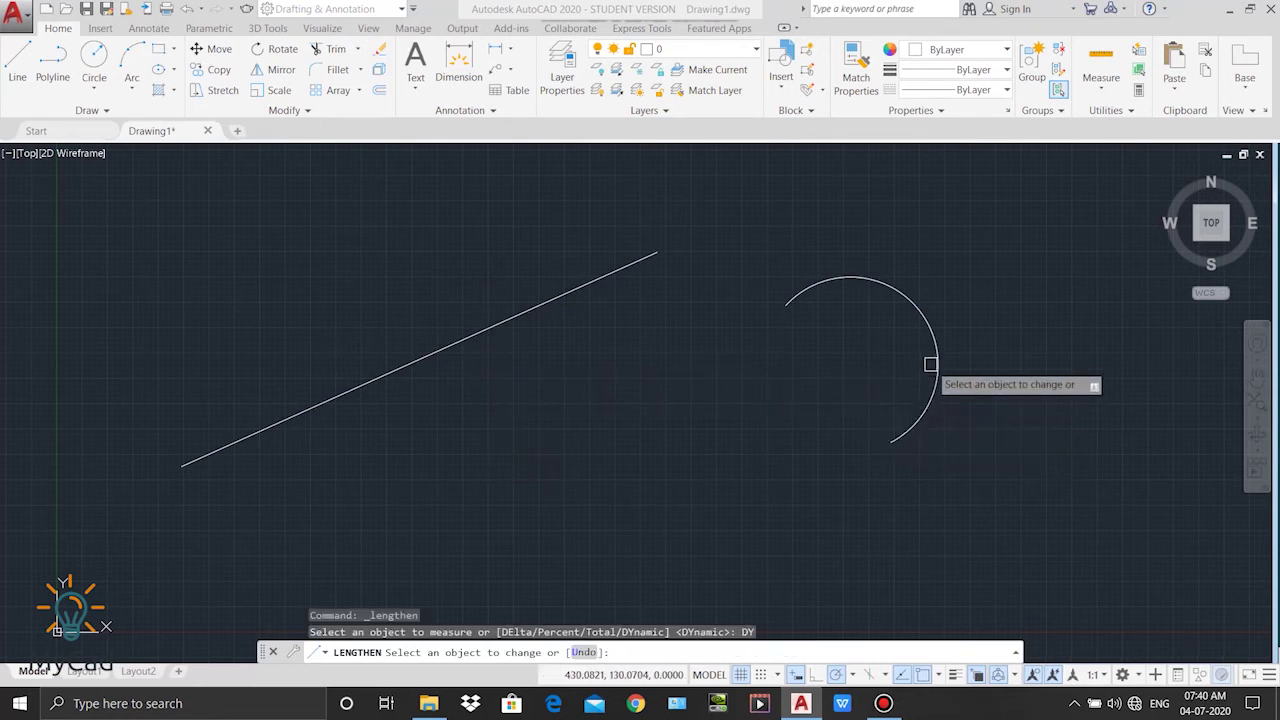
click(912, 305)
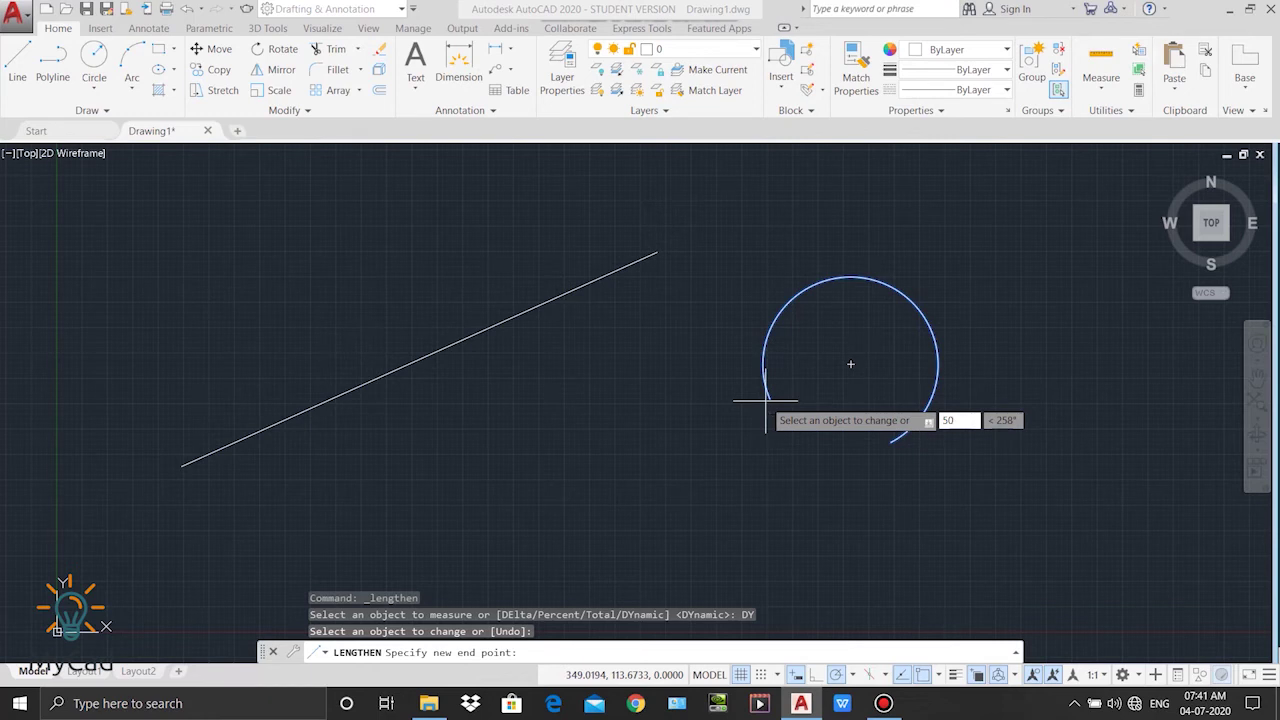
key(Return)
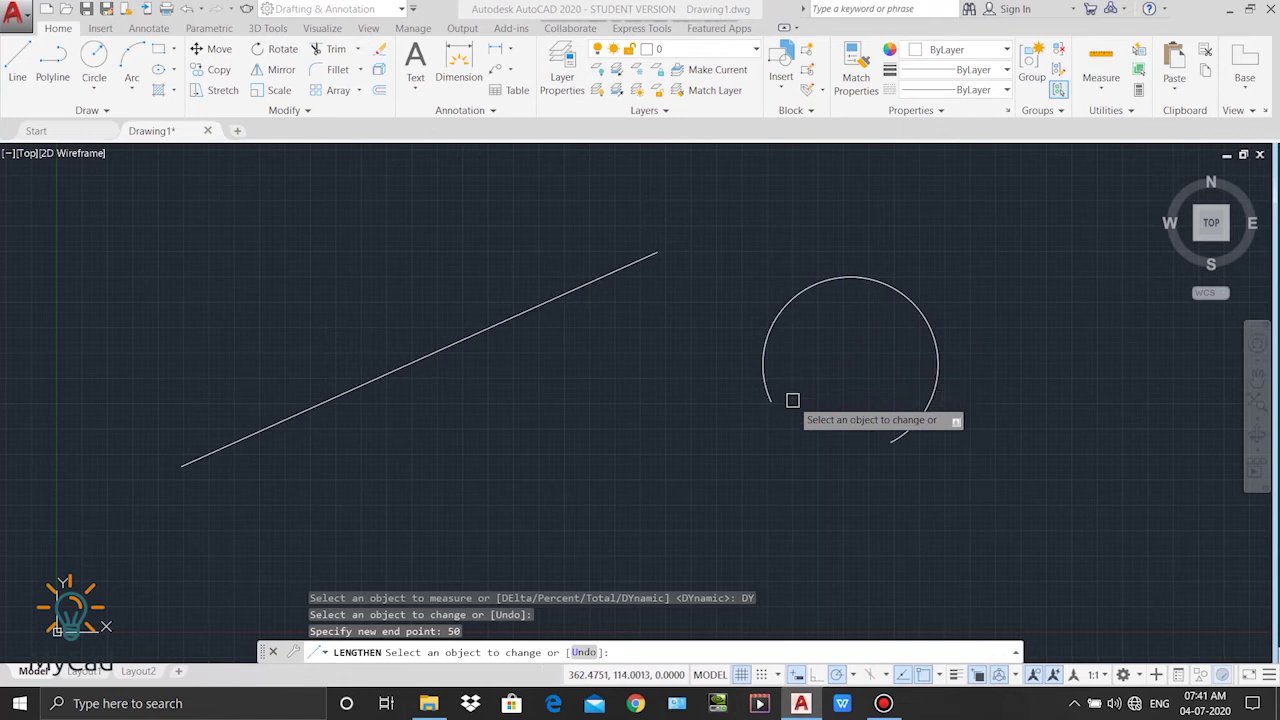
key(Escape)
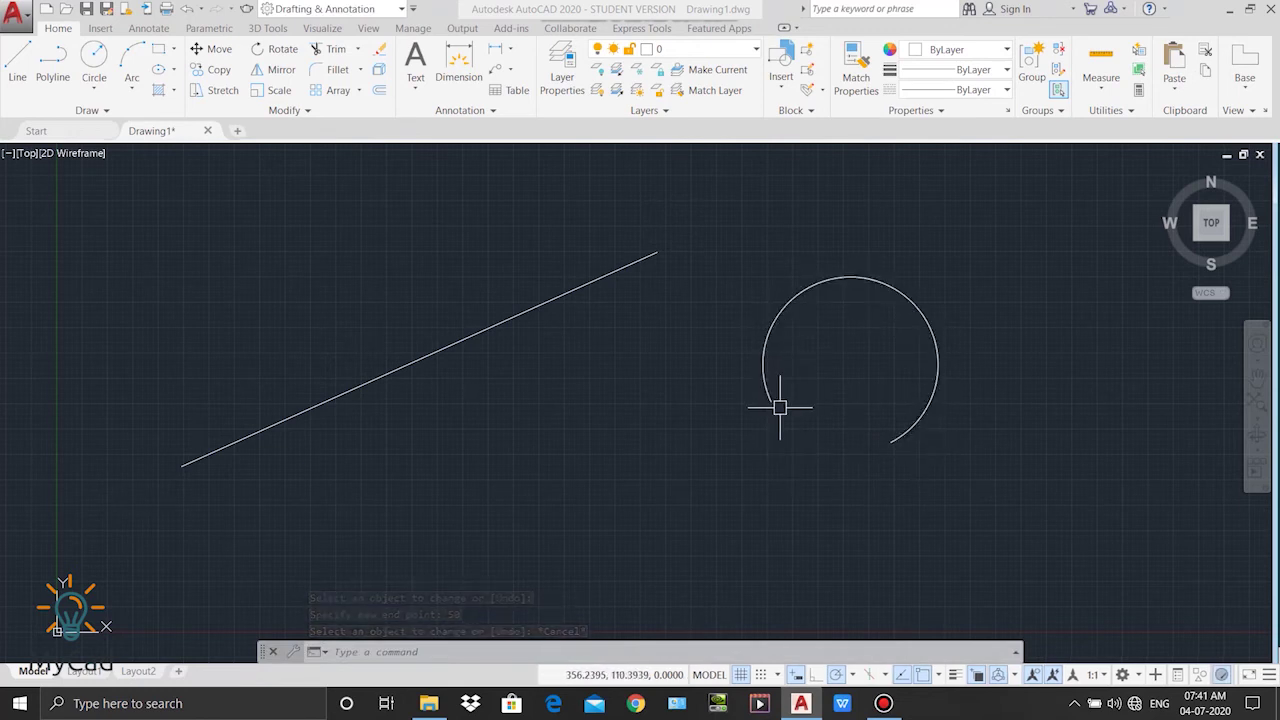
- Lengthen the sloping line by 40 at its upper-right endpoint using the endpoint grip's Lengthen option
click(529, 313)
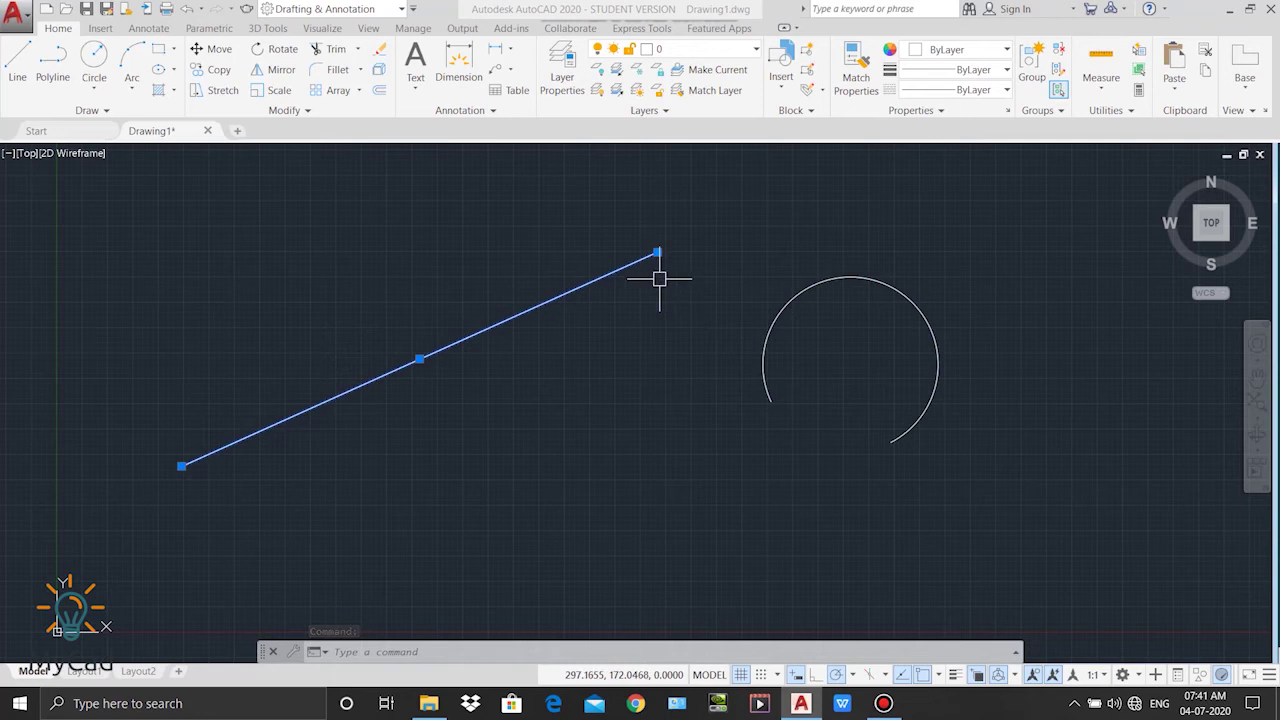
mouse_move(657, 254)
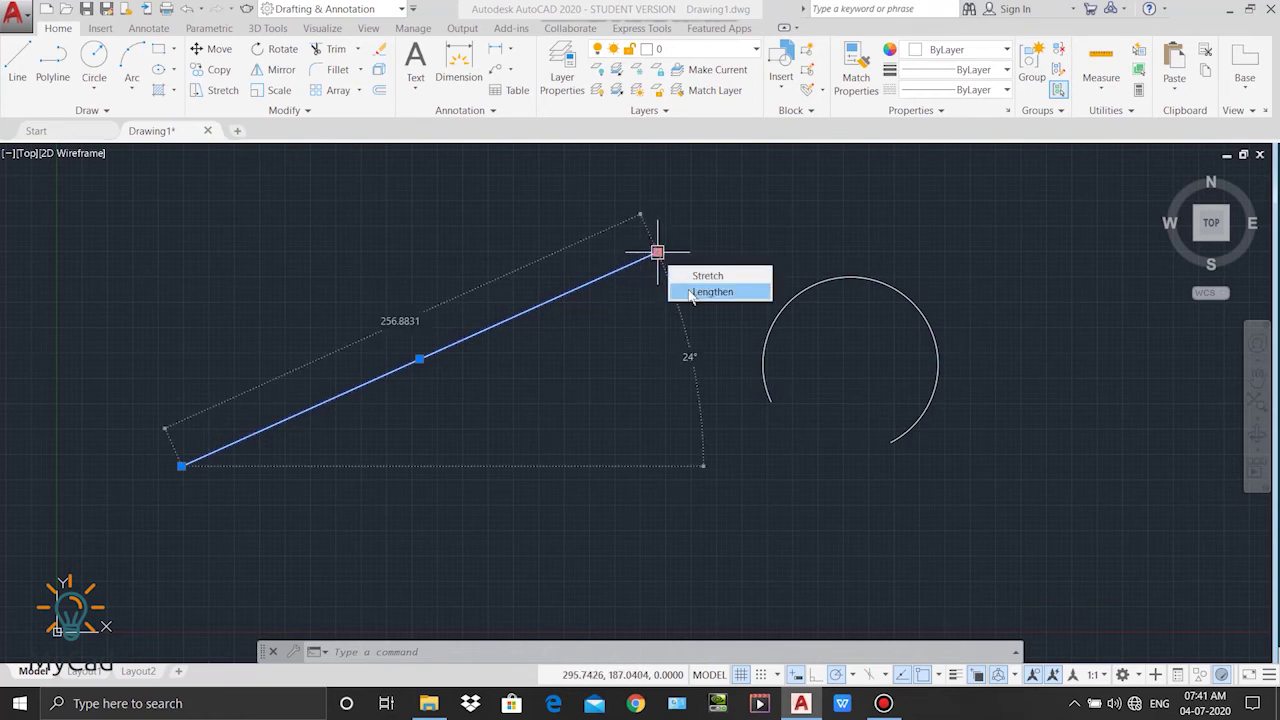
click(711, 292)
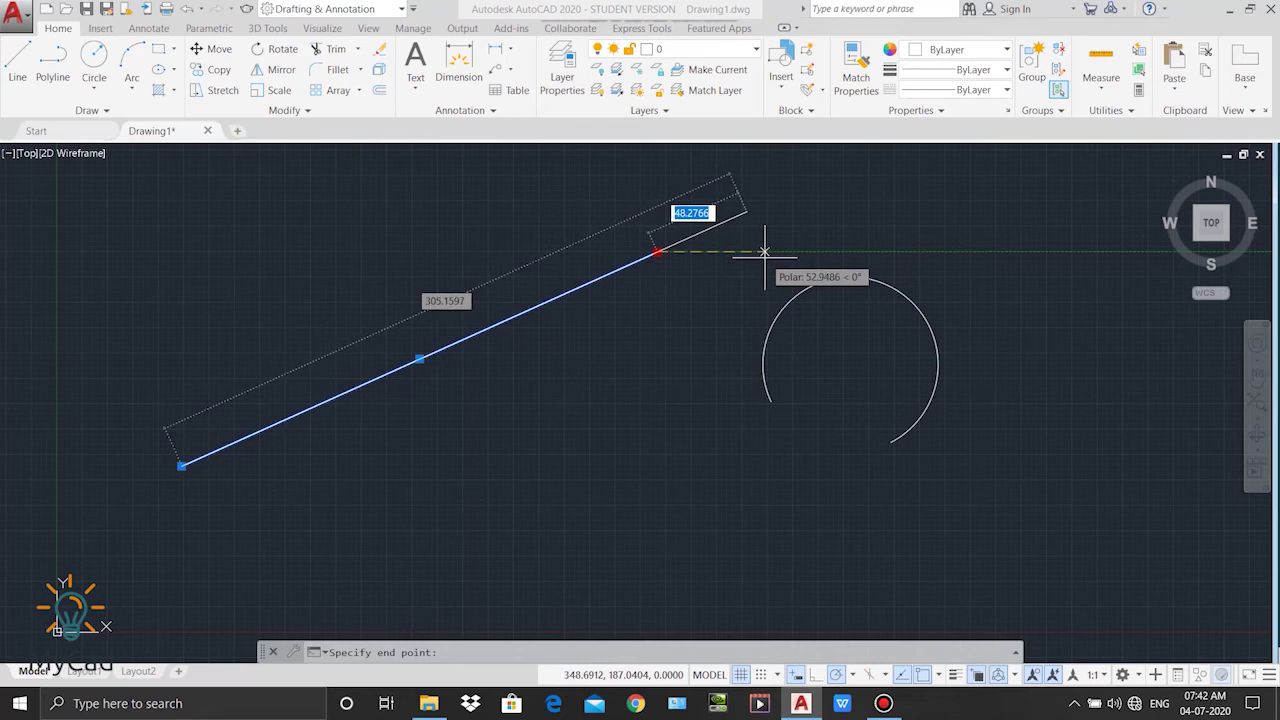
text(40)
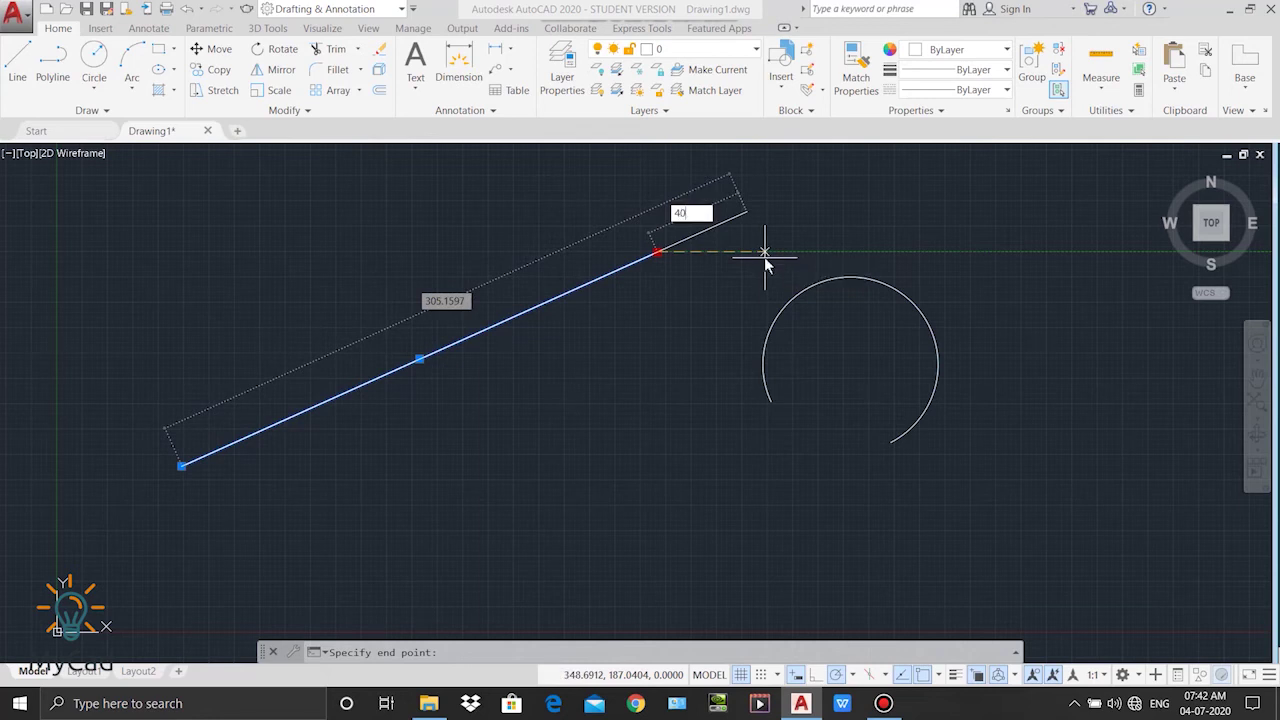
key(Return)
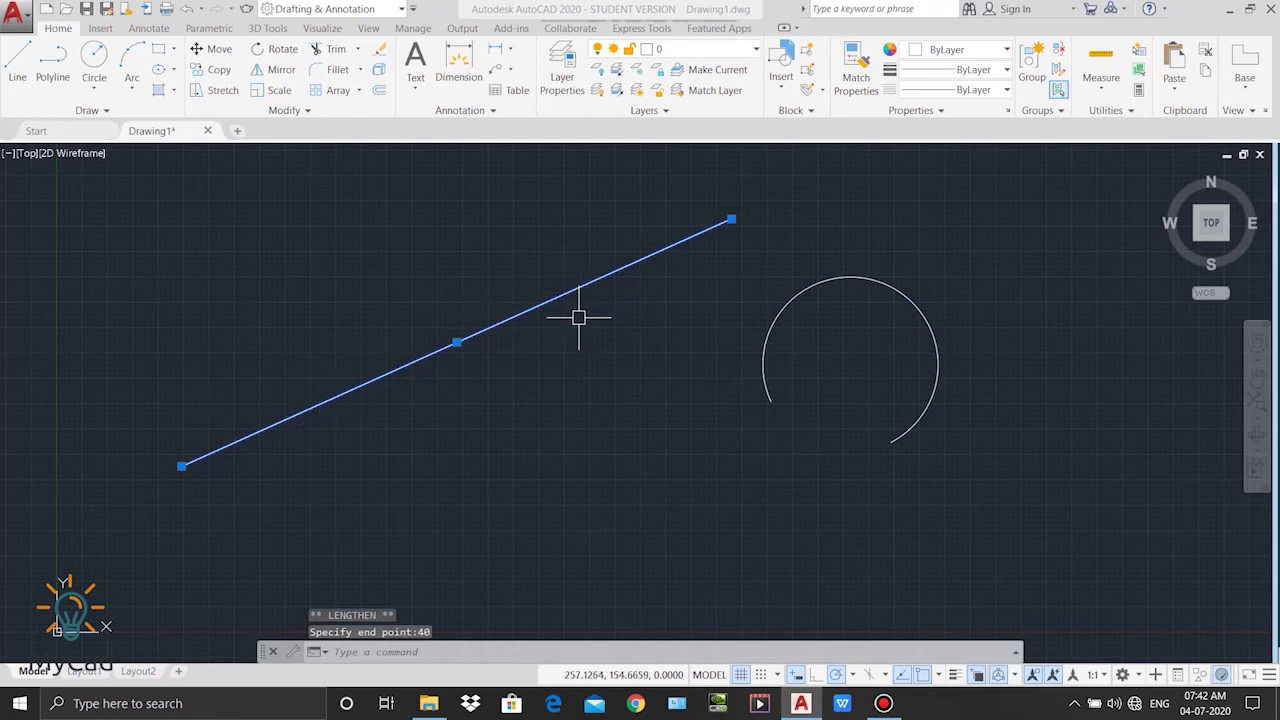
key(Escape)
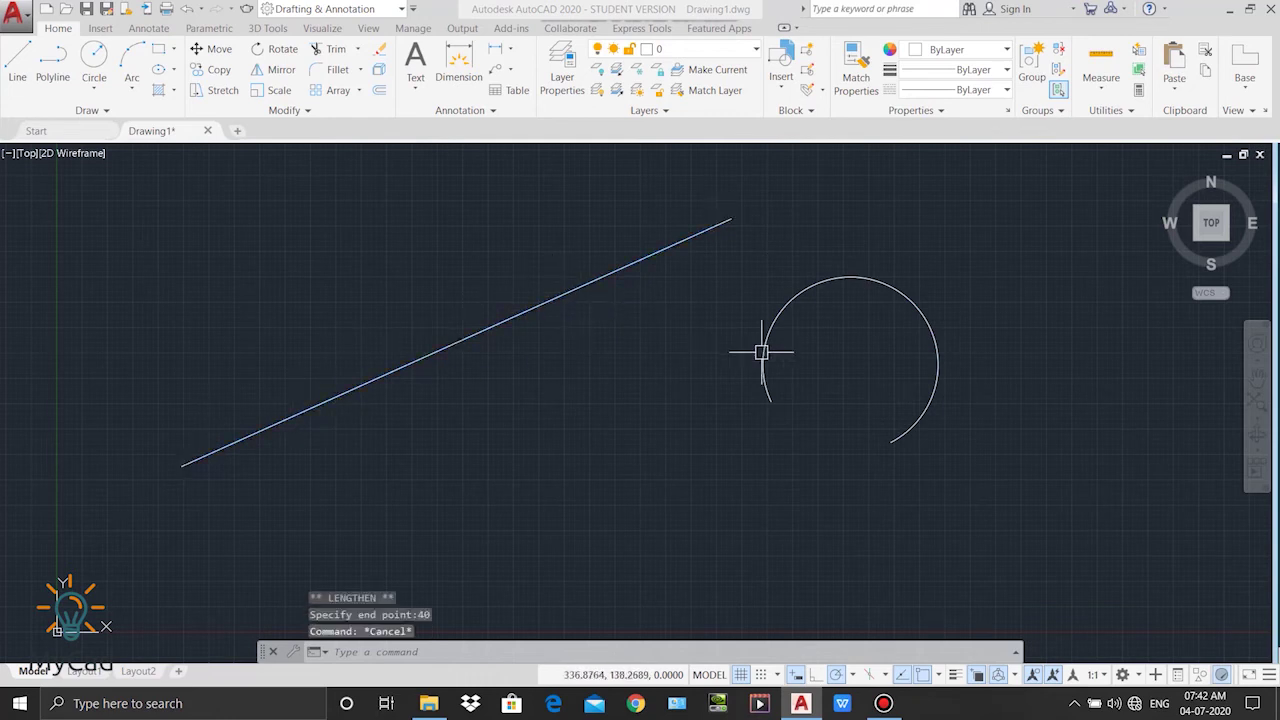
- Apply the grip Lengthen option to the arc's lower-left endpoint, entering 40 for the new end point
click(818, 284)
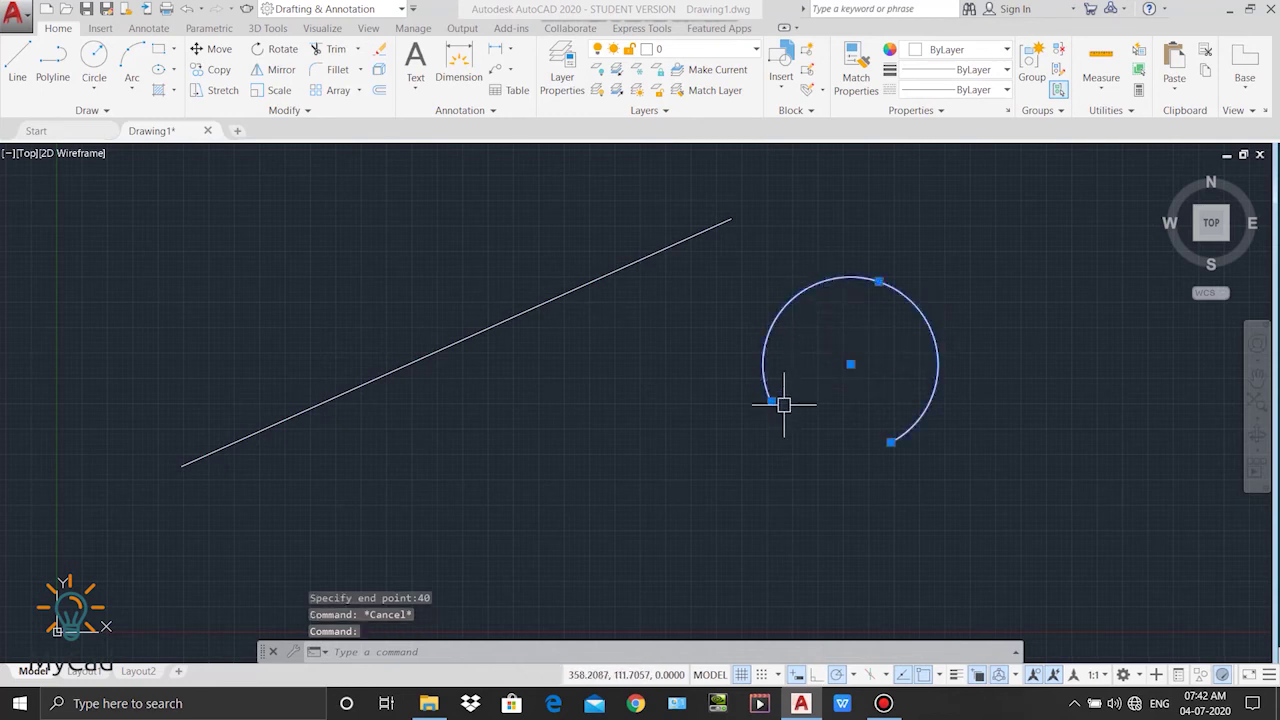
mouse_move(771, 403)
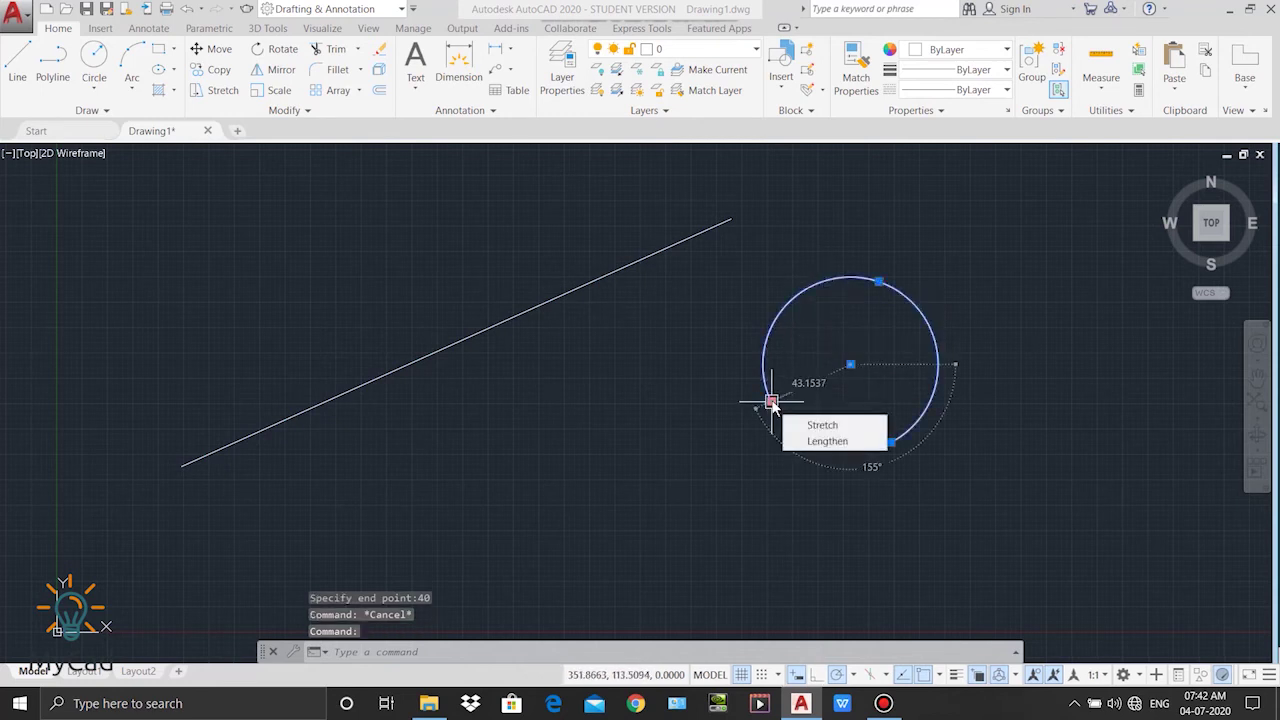
click(825, 441)
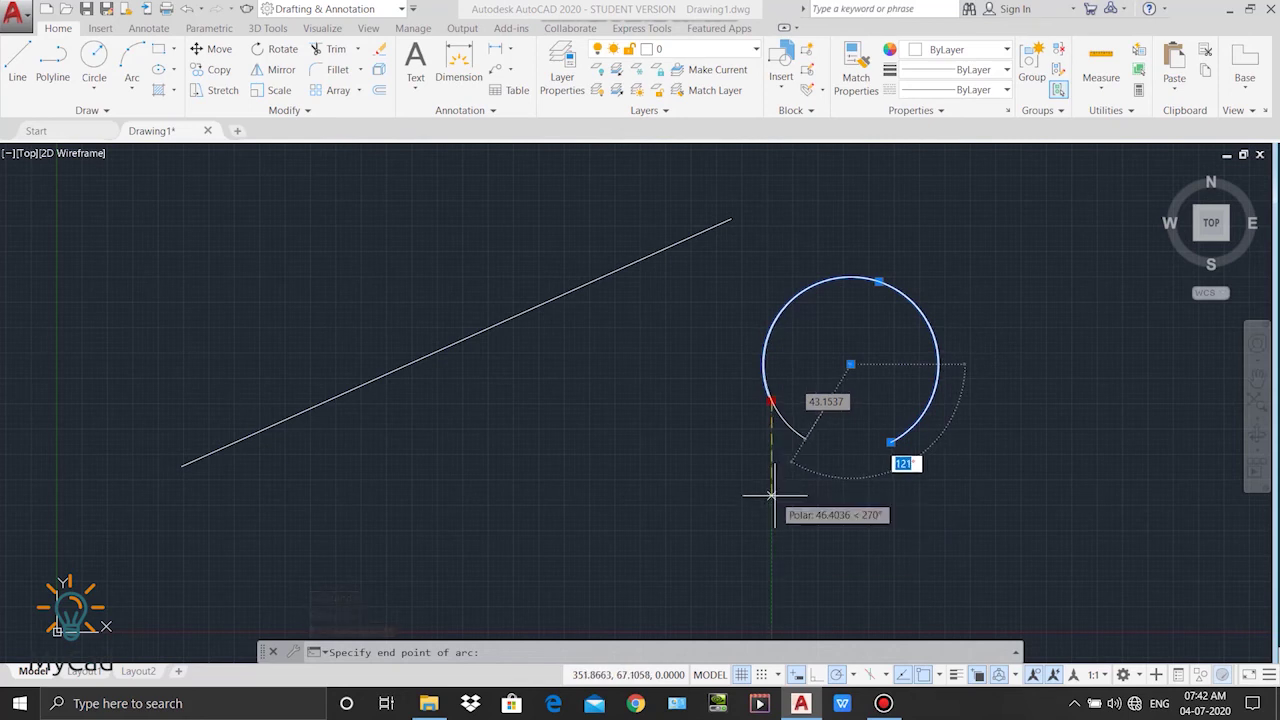
text(40)
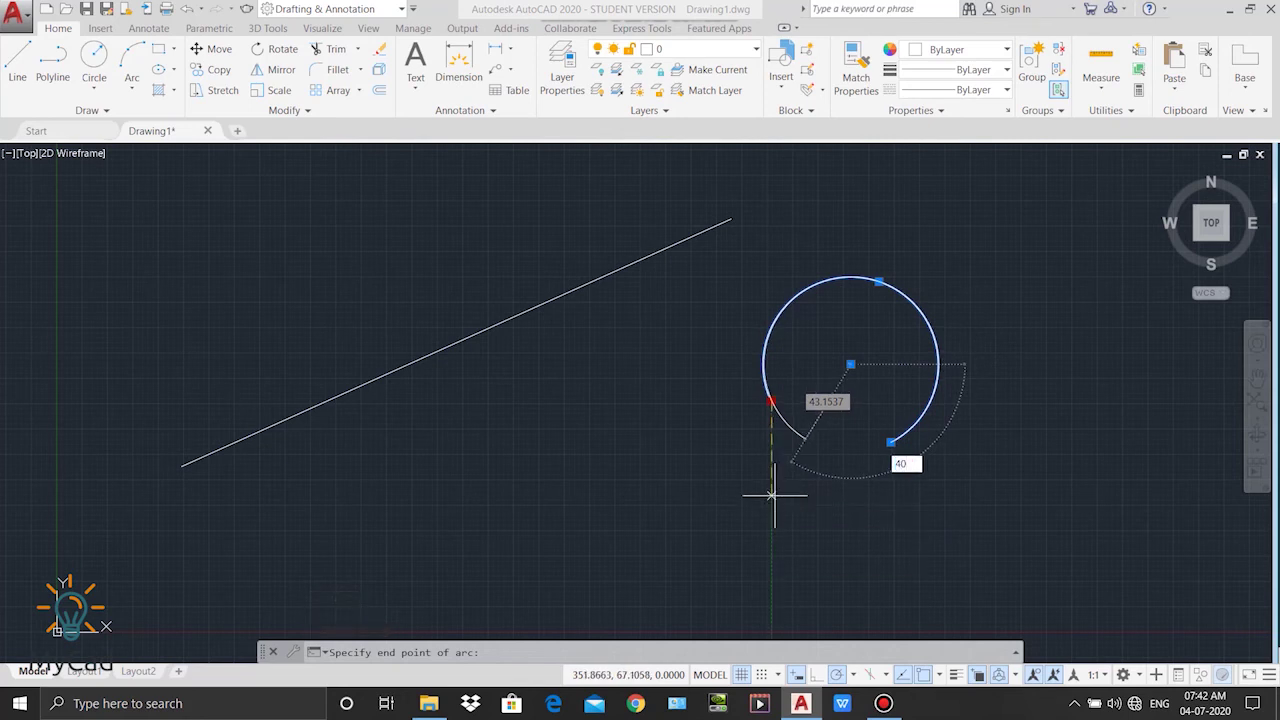
key(Return)
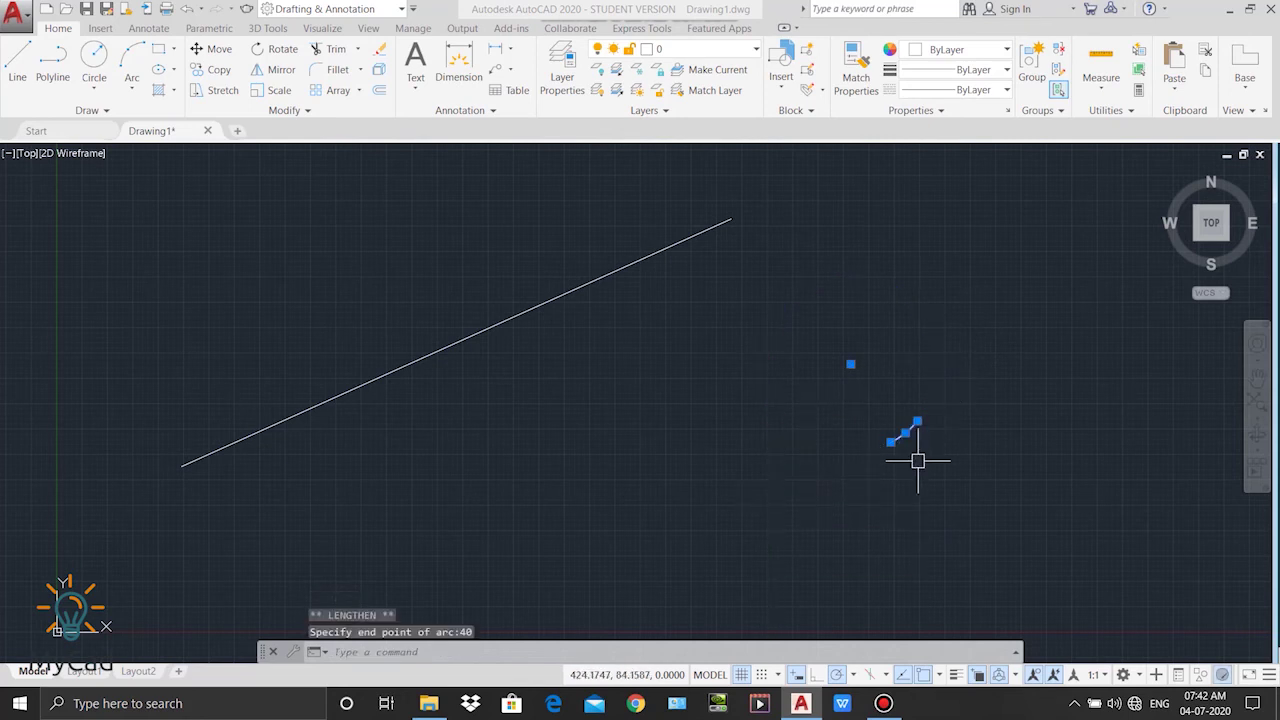
scroll(918, 461, up, 5)
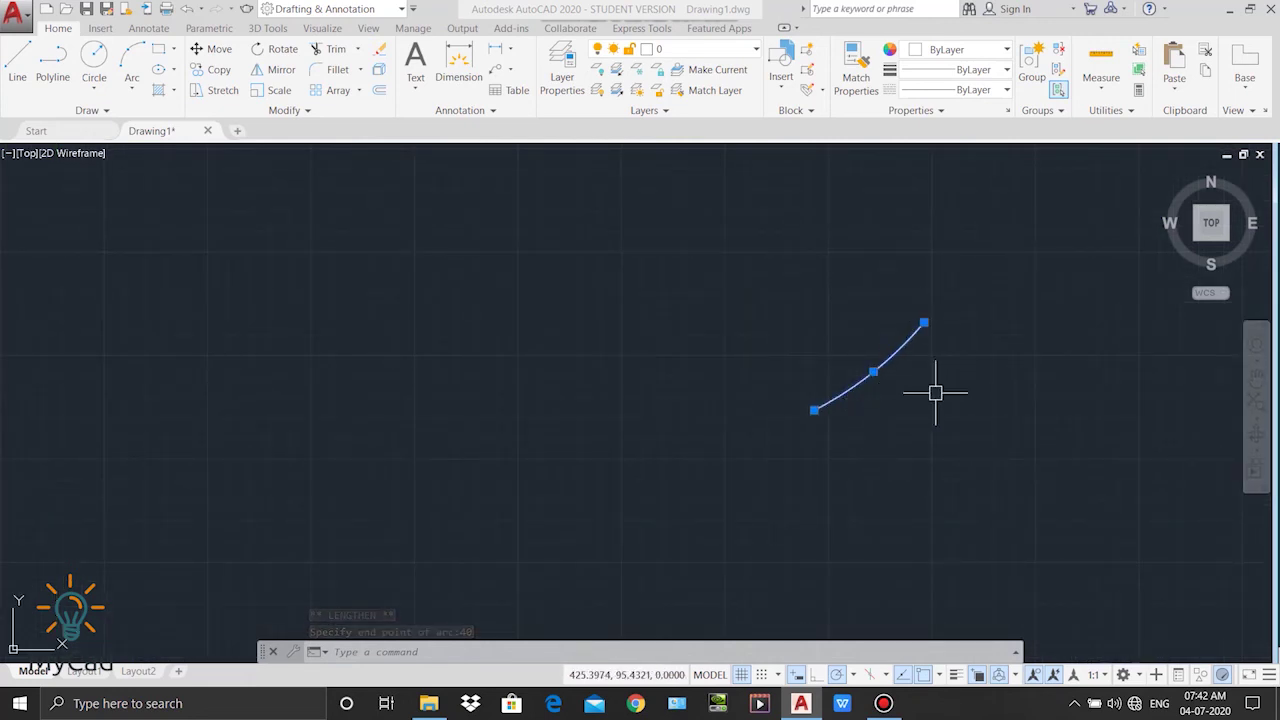
scroll(910, 460, down, 5)
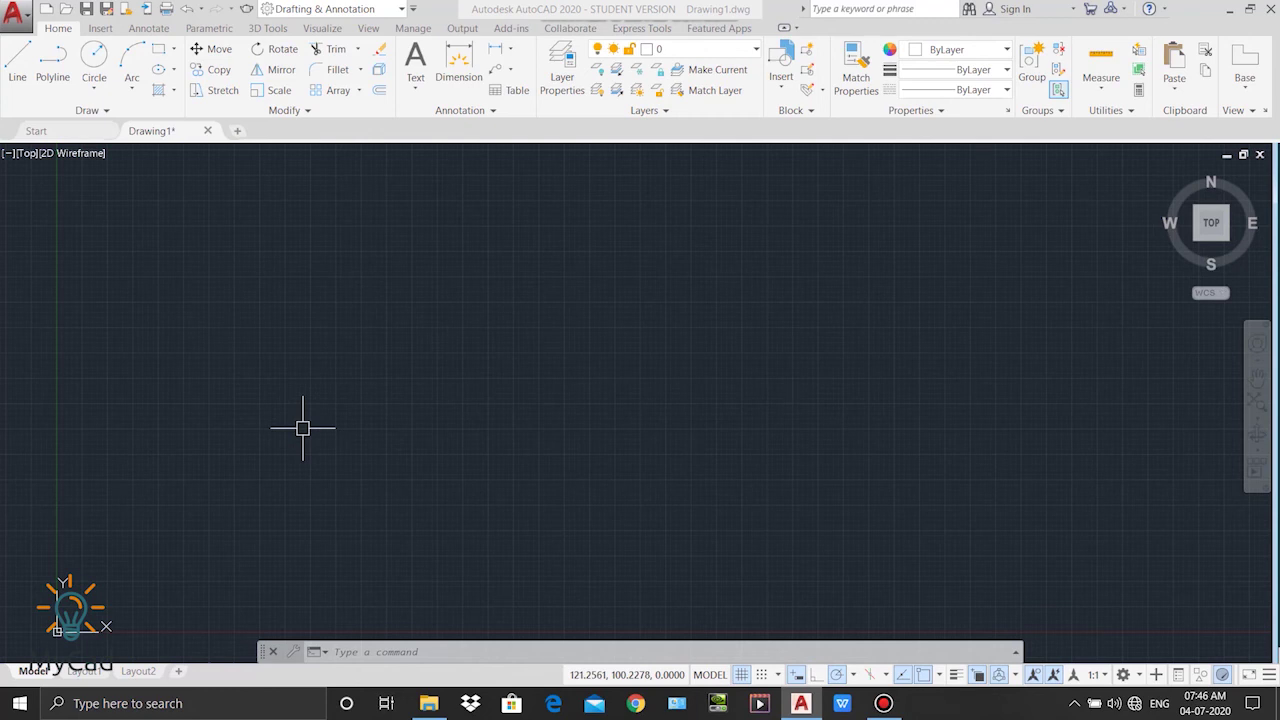
- Draw an upright rectangle, taller than wide, in the left part of the empty drawing
click(160, 48)
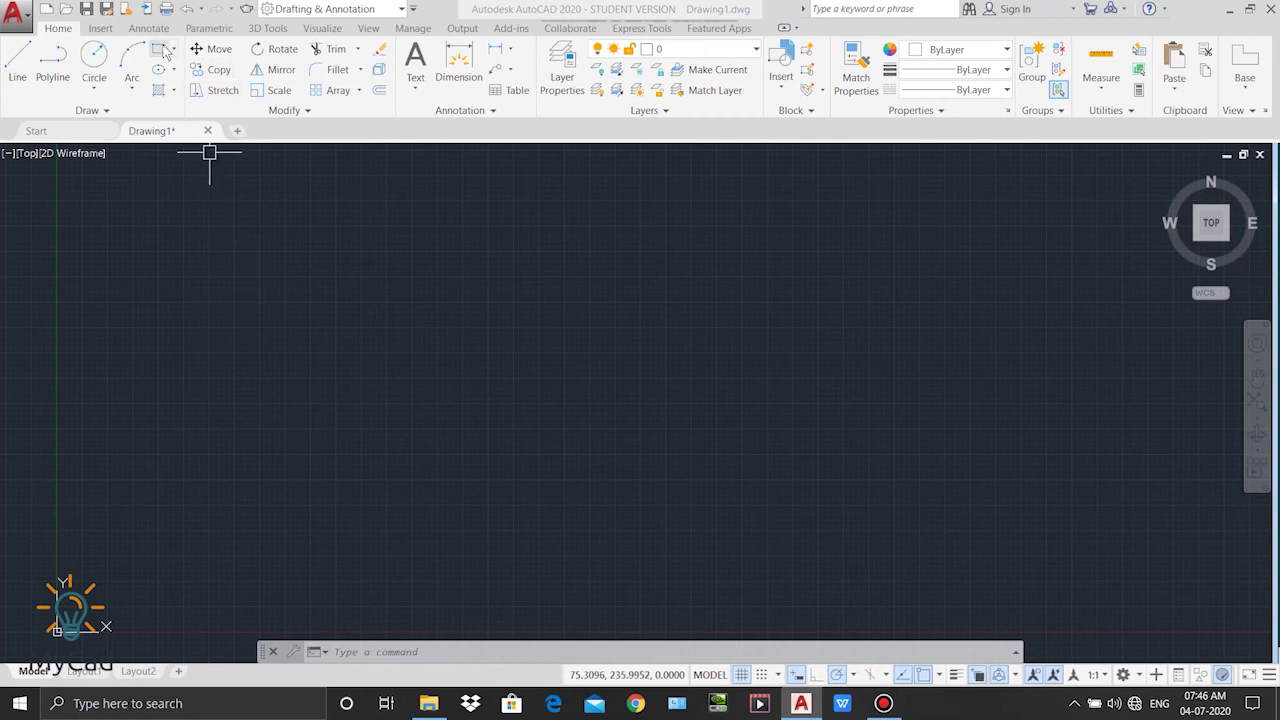
click(230, 311)
click(358, 535)
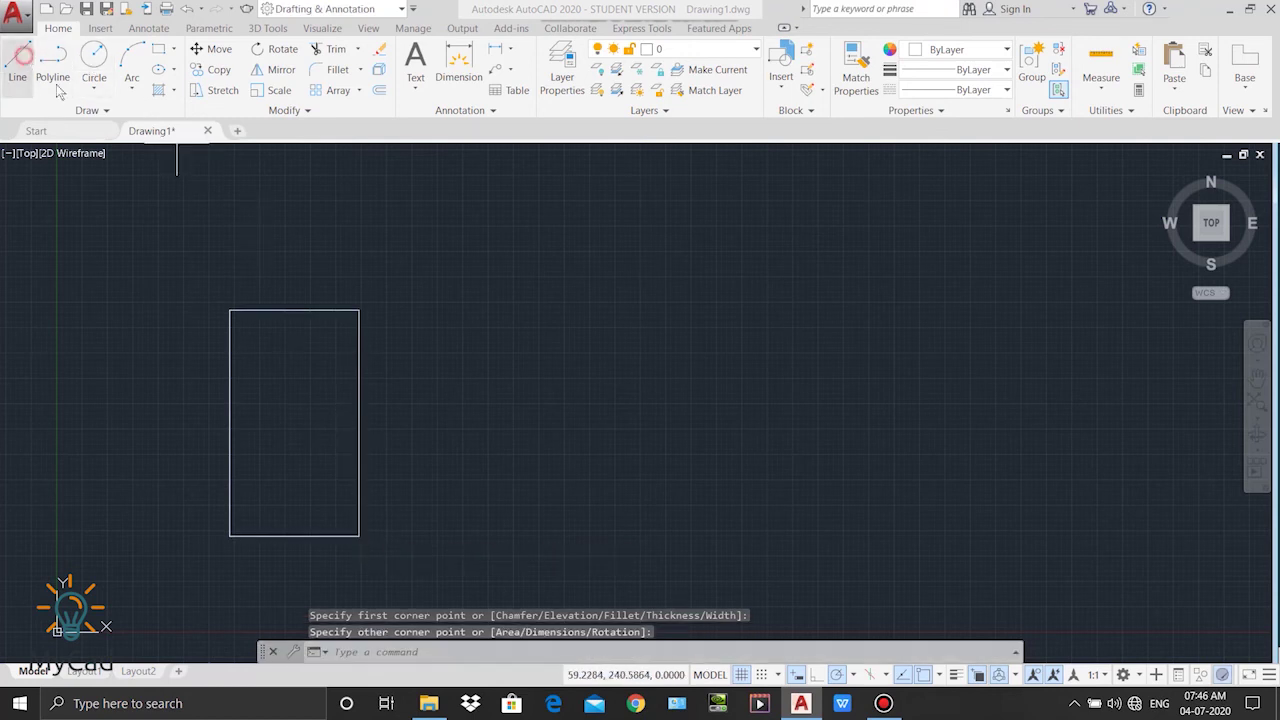
- Draw a single line to the right of the rectangle, sloping up from lower left to upper right
click(17, 62)
click(616, 545)
click(898, 346)
key(Return)
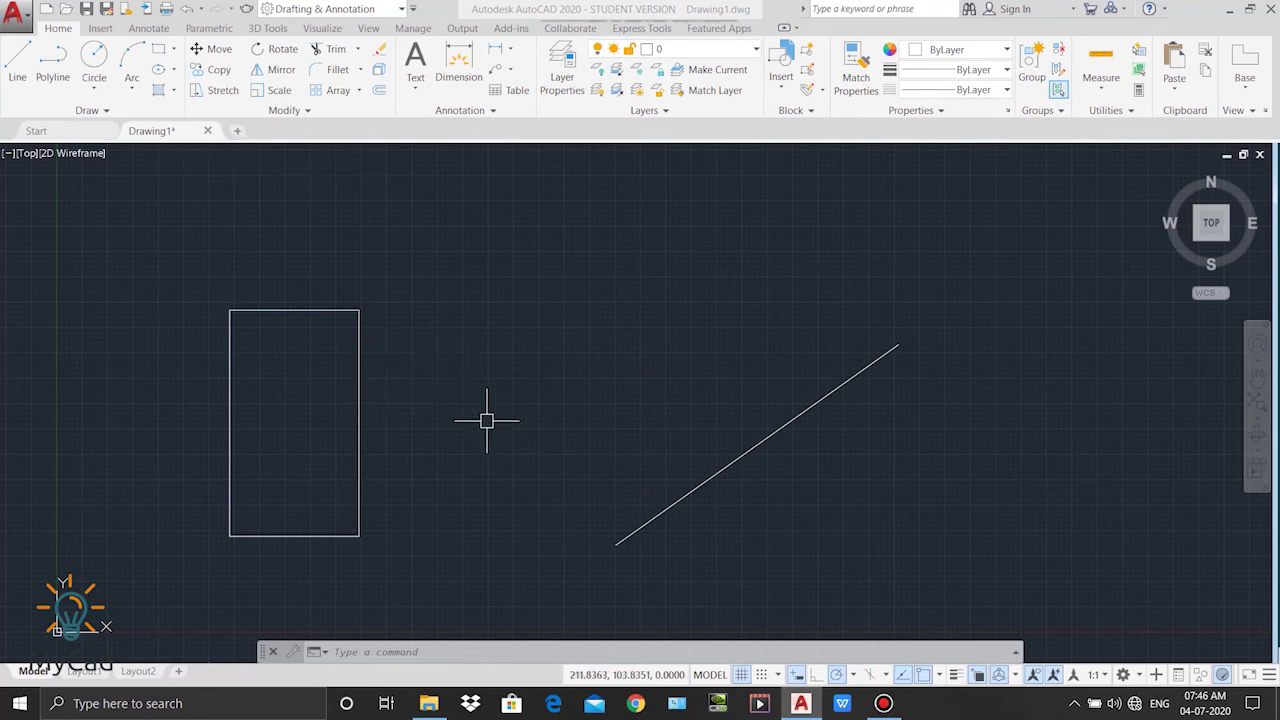
- Try aligning the rectangle's right edge, lower corner first, to the sloping line's lower and upper endpoints with ALIGN, scaling to the alignment points
click(307, 112)
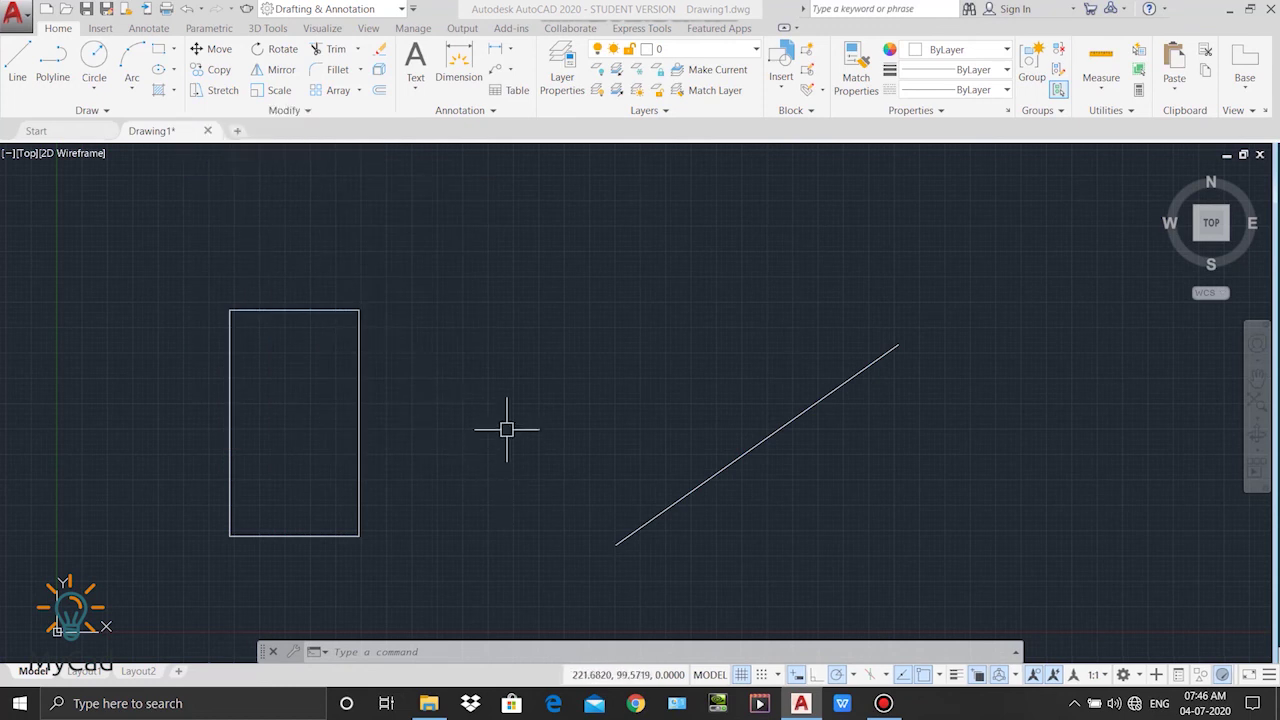
text(AL)
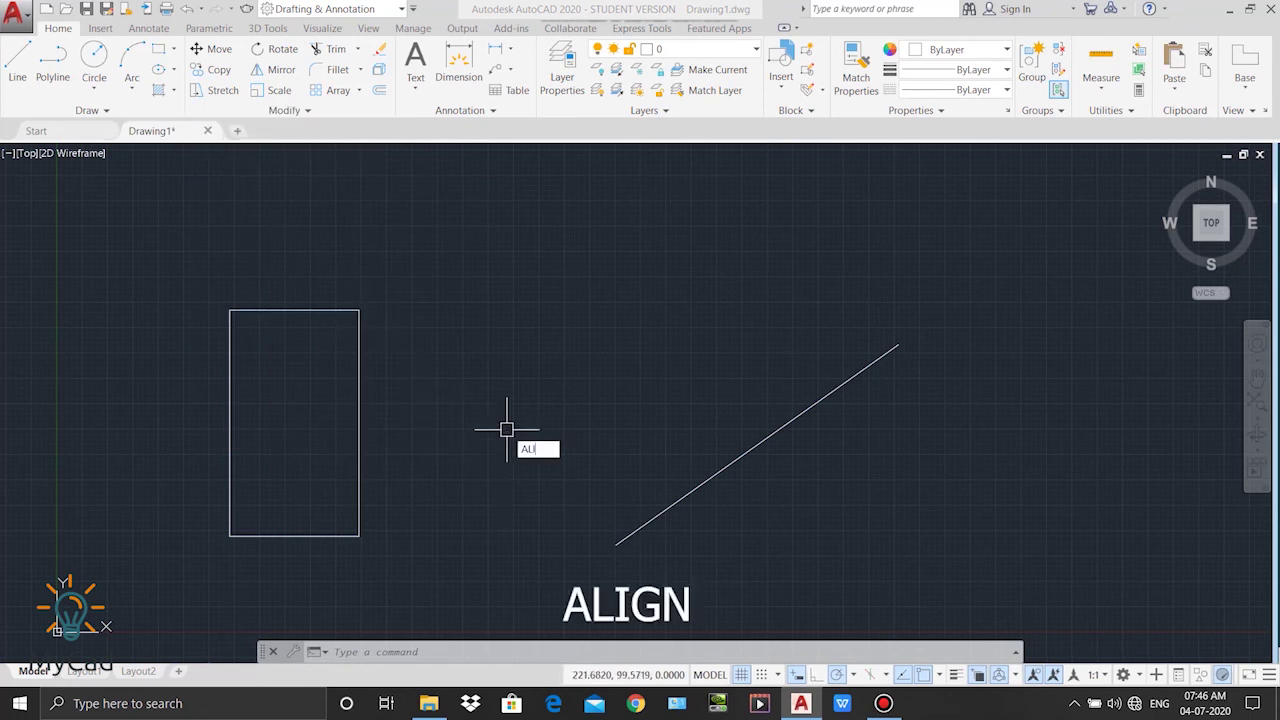
text(IG)
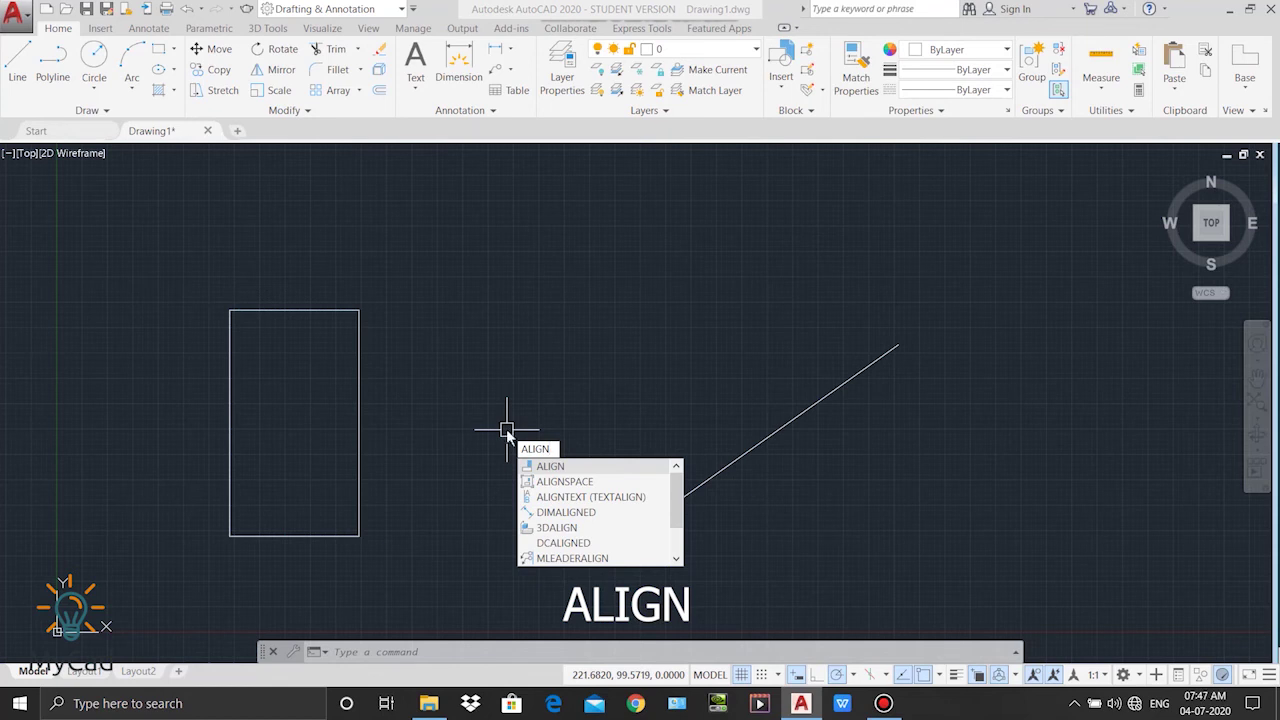
text(N)
key(Return)
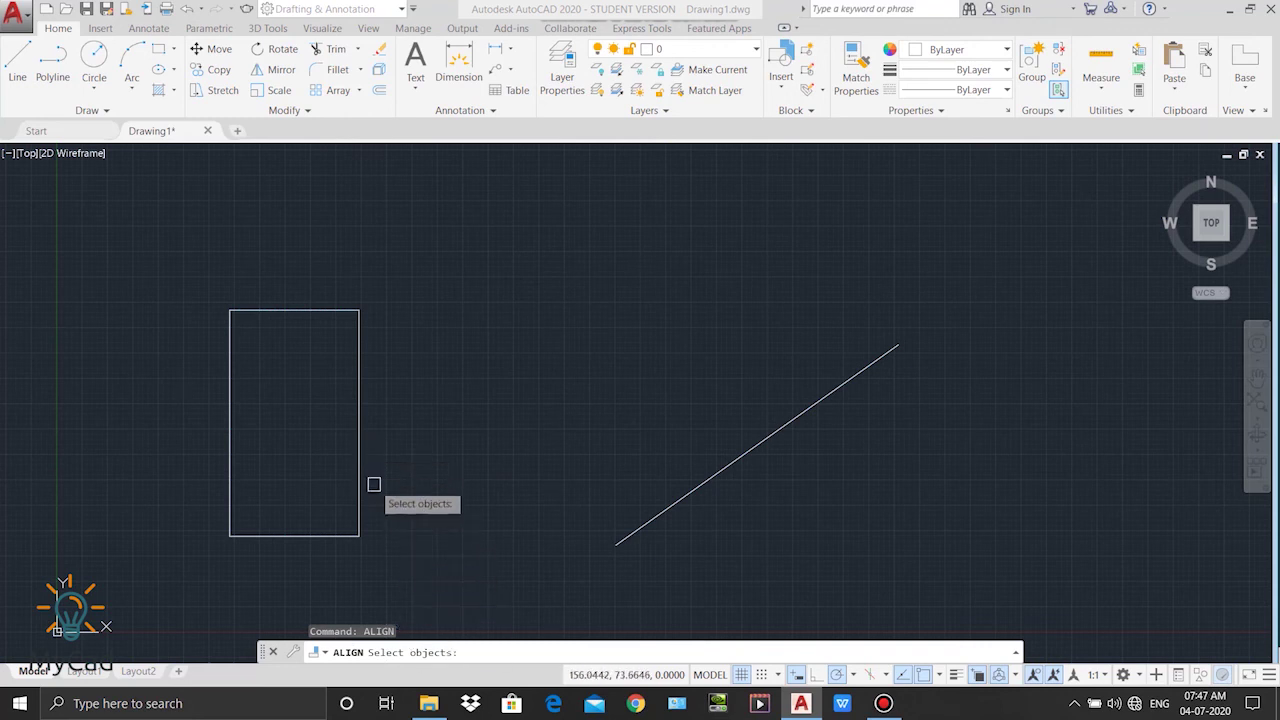
click(332, 536)
key(Return)
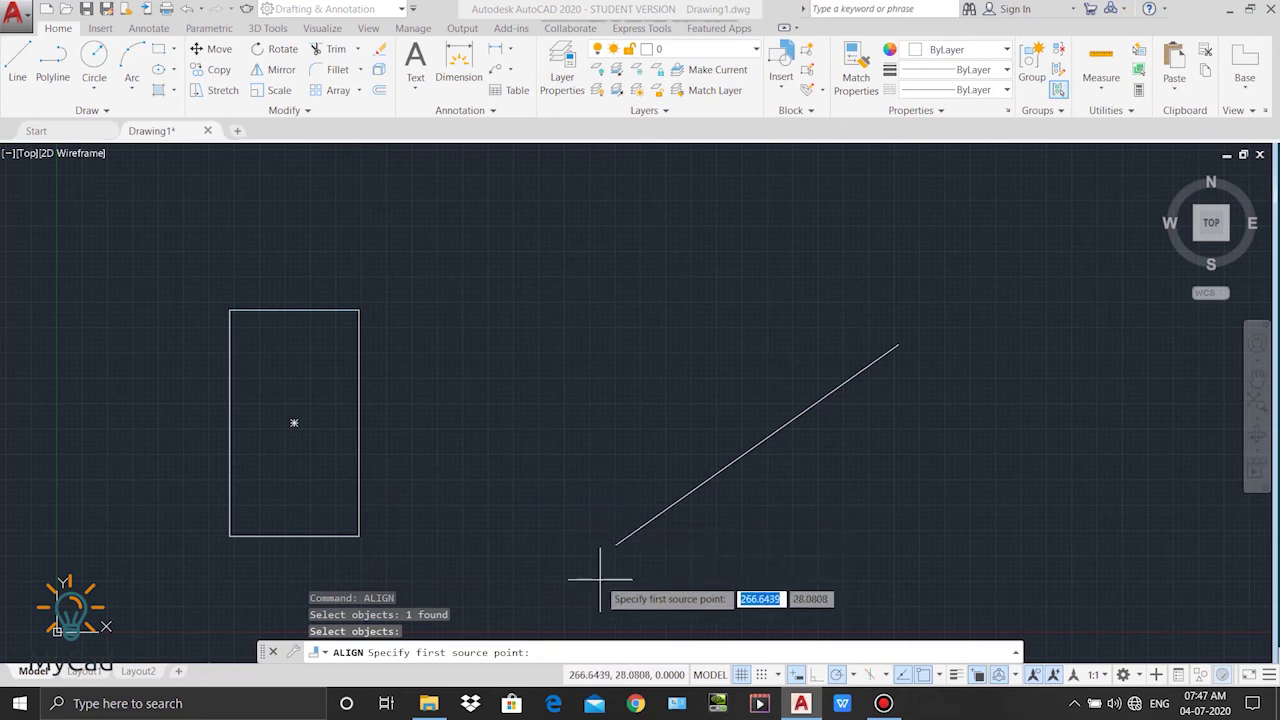
click(358, 535)
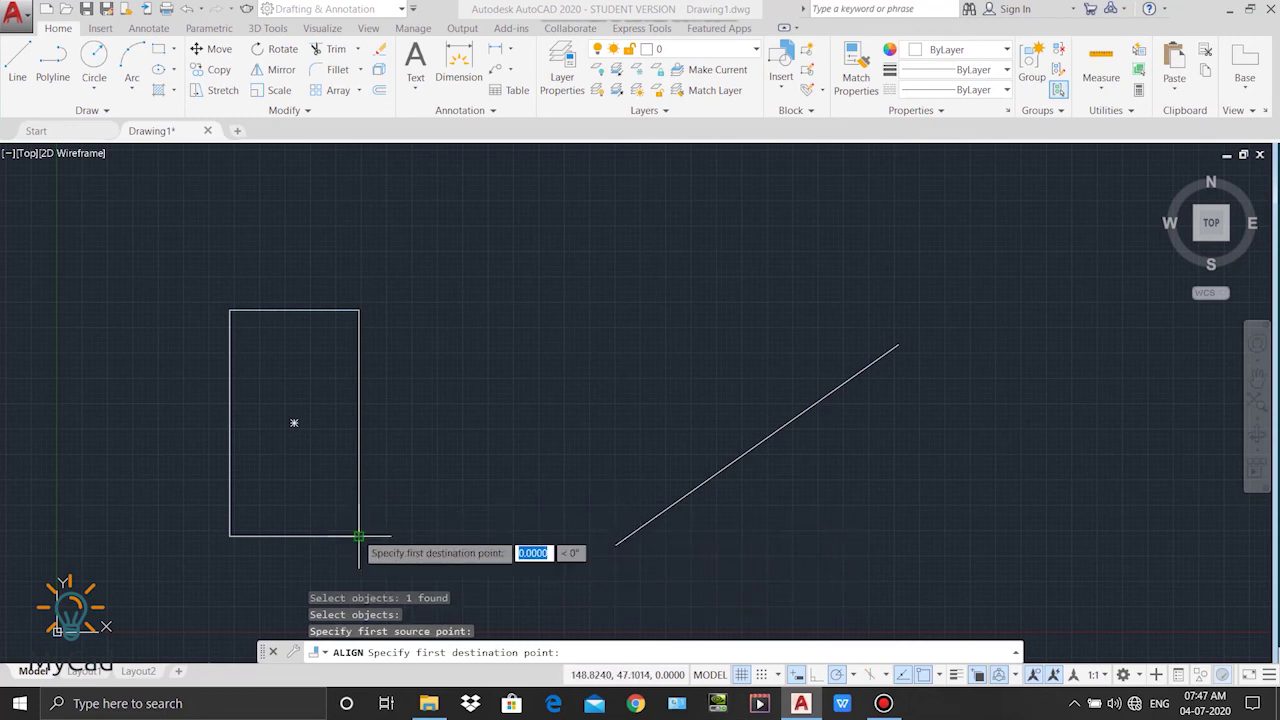
click(616, 545)
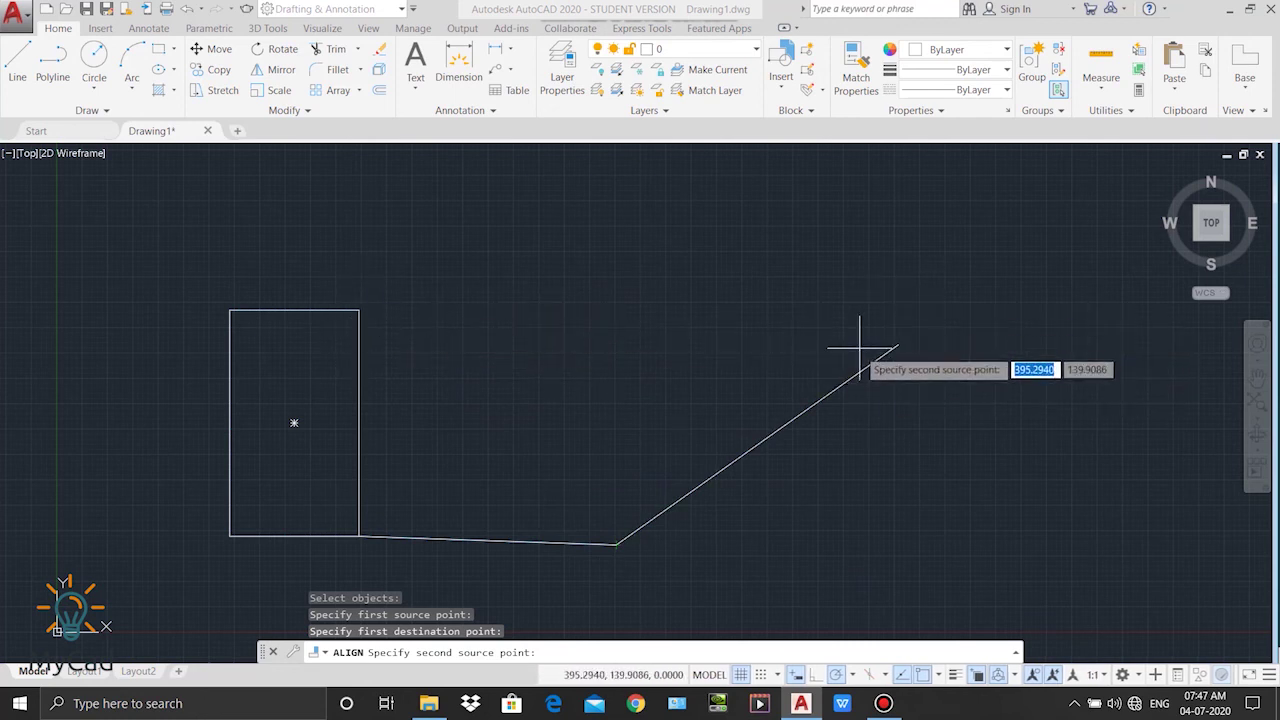
click(359, 310)
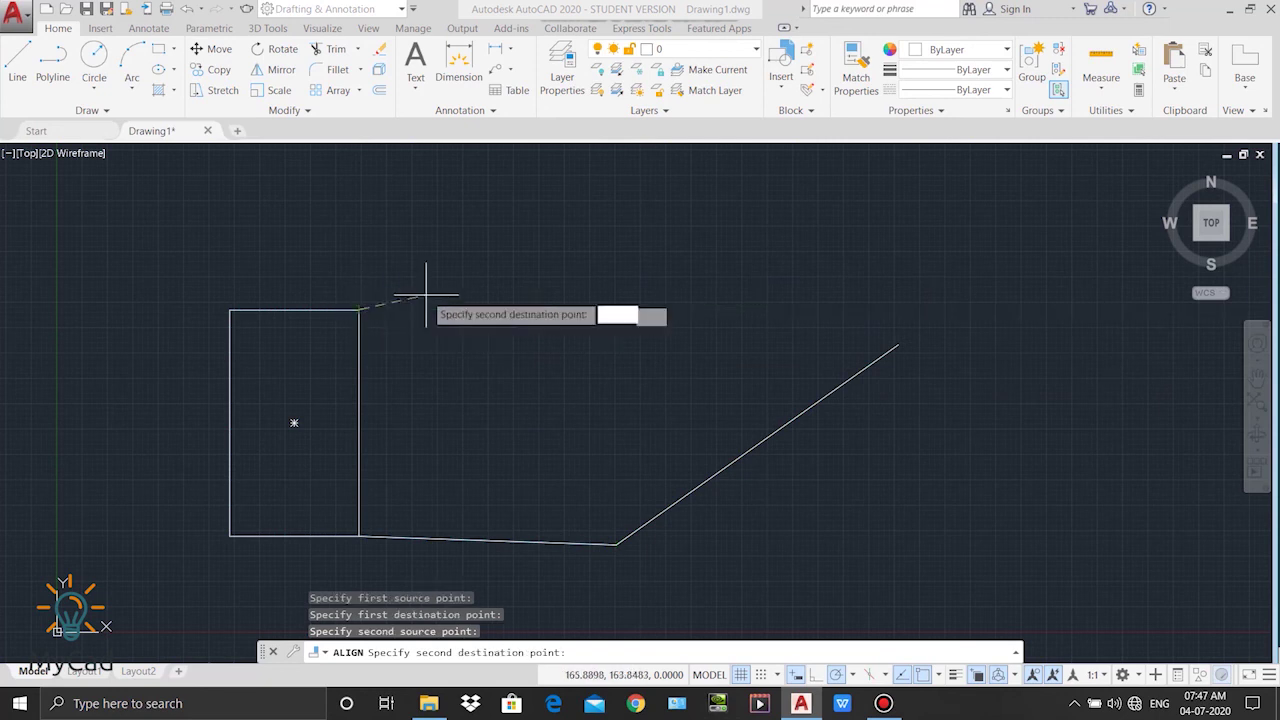
click(898, 343)
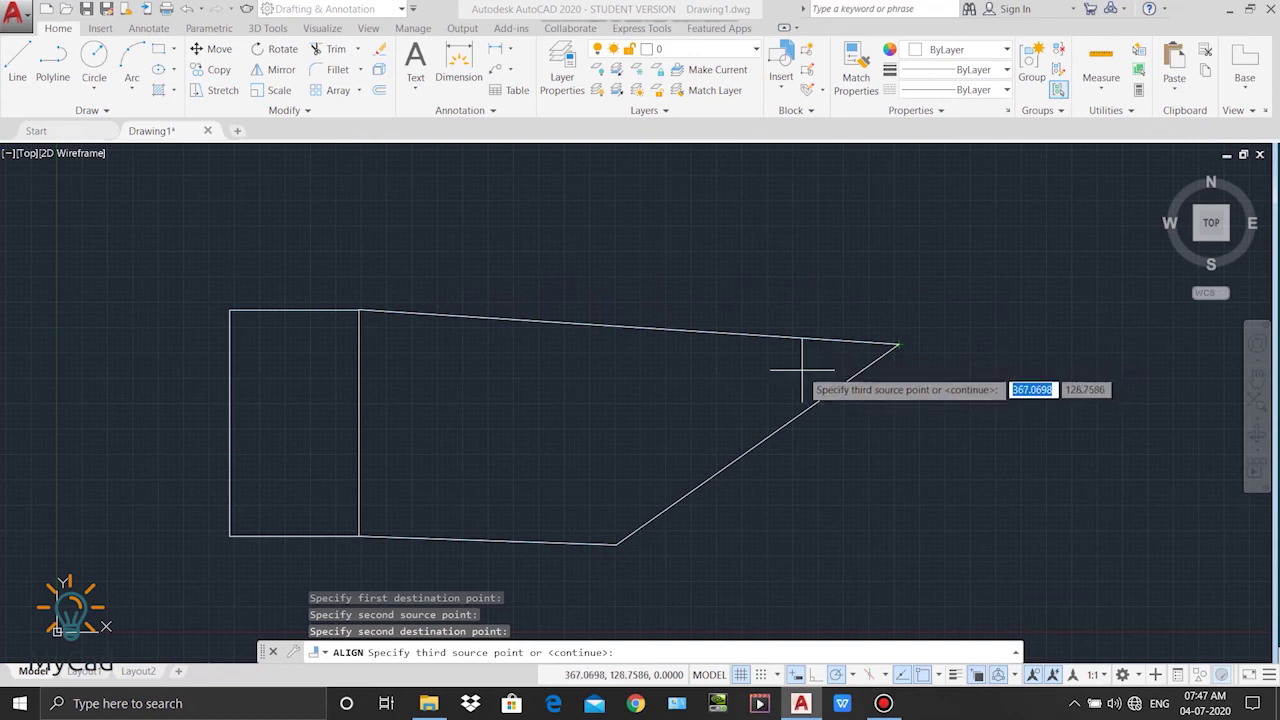
key(Return)
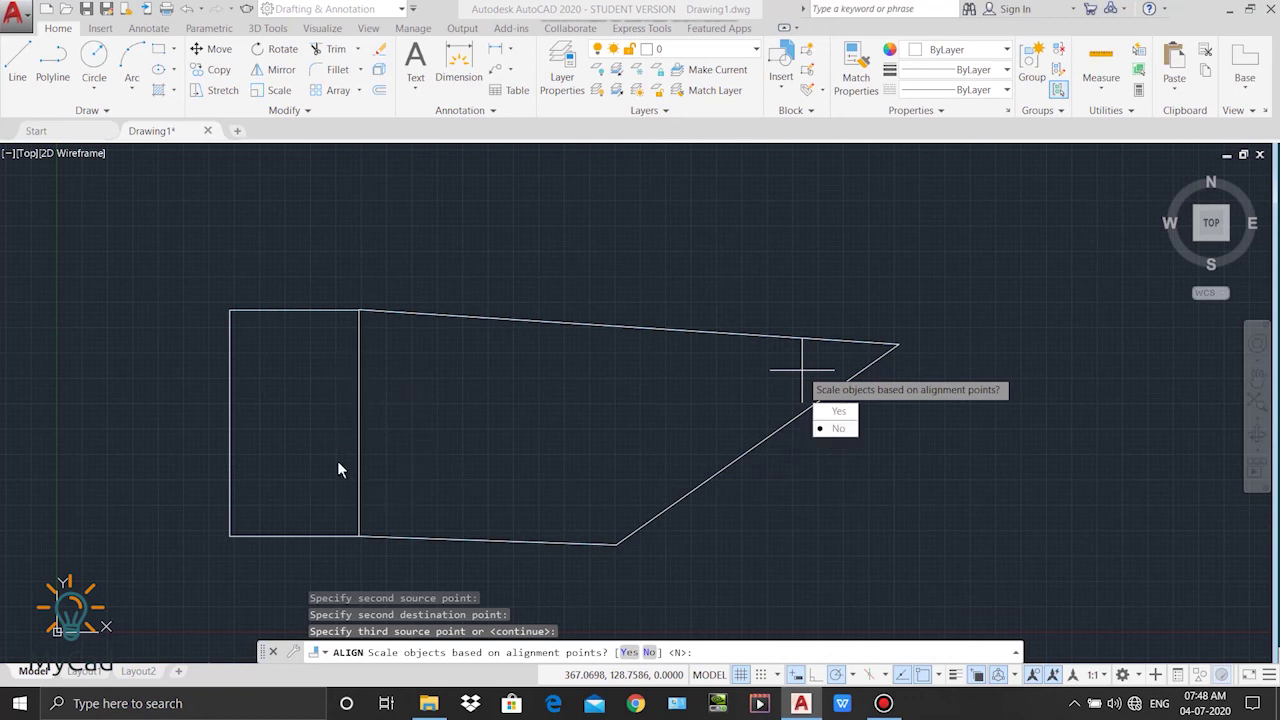
click(836, 411)
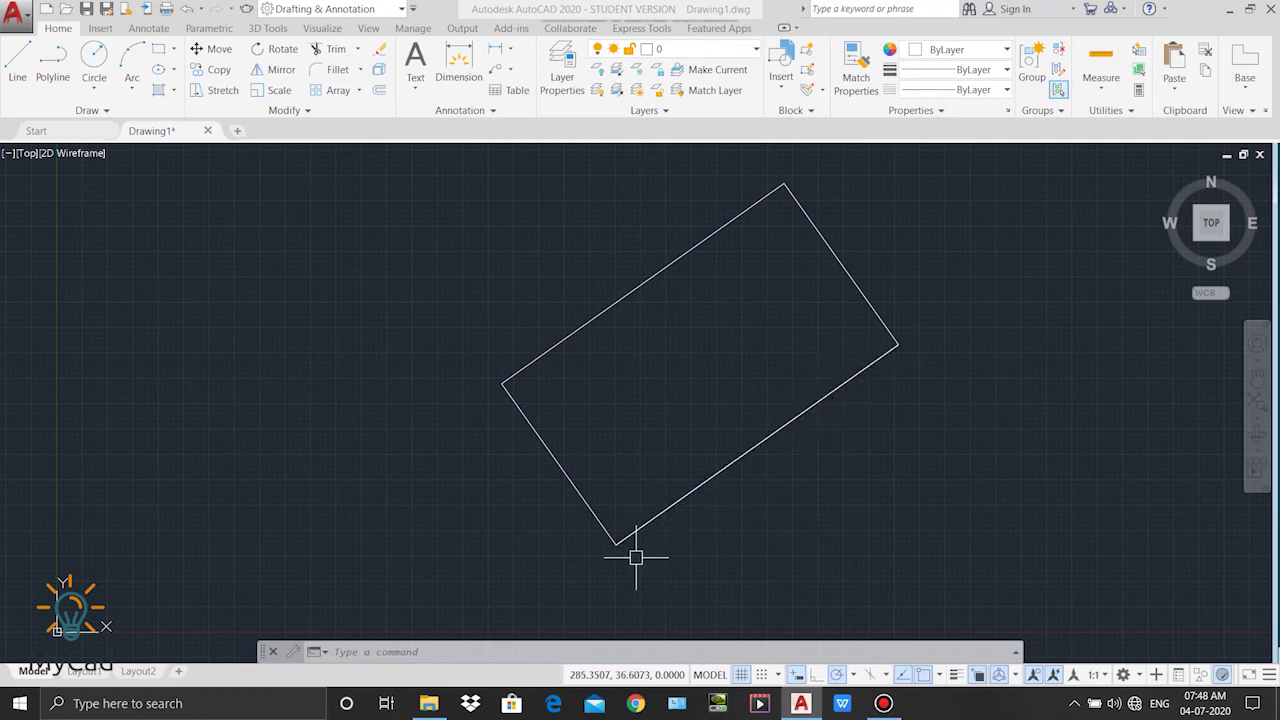
key(ctrl+z)
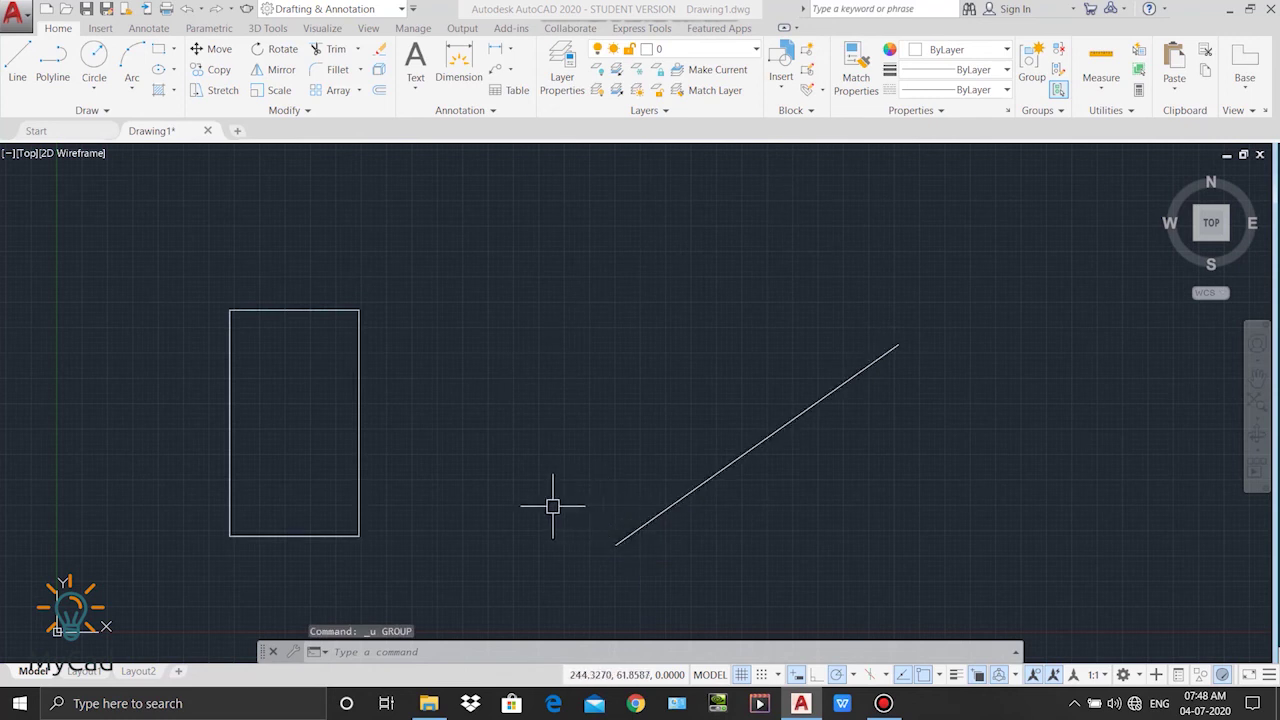
- Align the rectangle's right edge to the sloping line, matching its lower-right corner to the line's lower endpoint, without scaling the rectangle
click(285, 110)
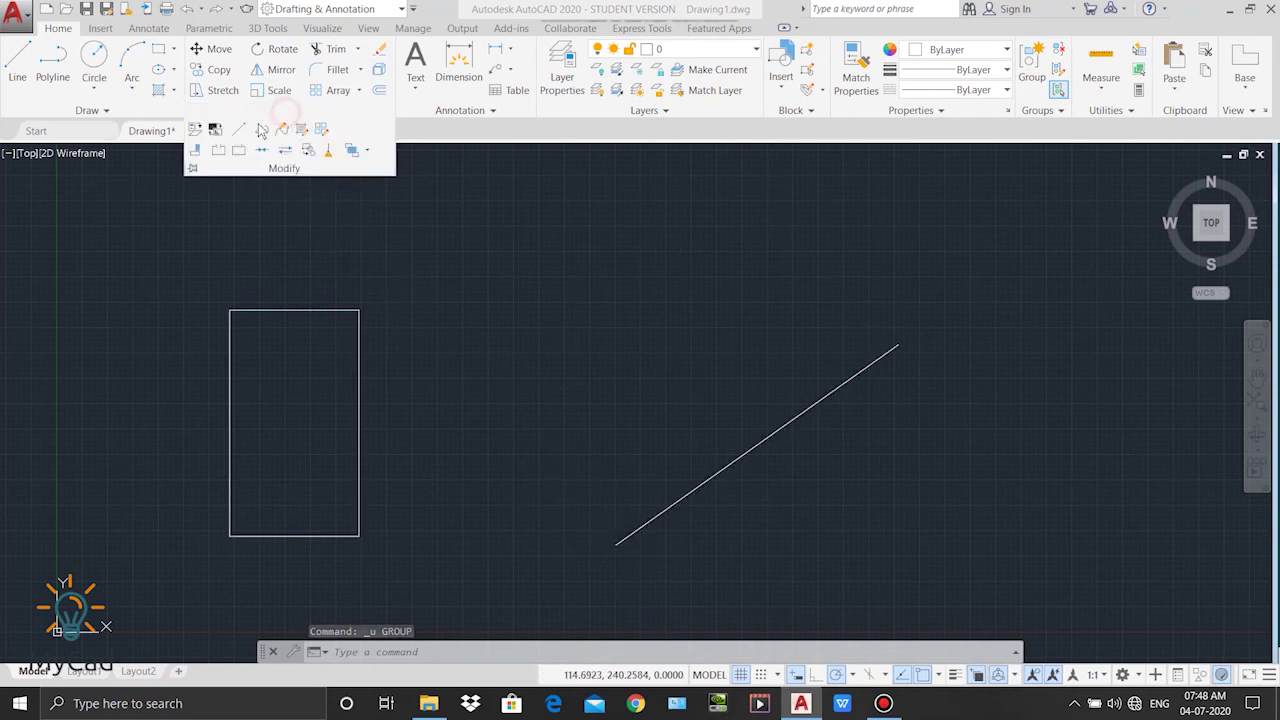
click(198, 150)
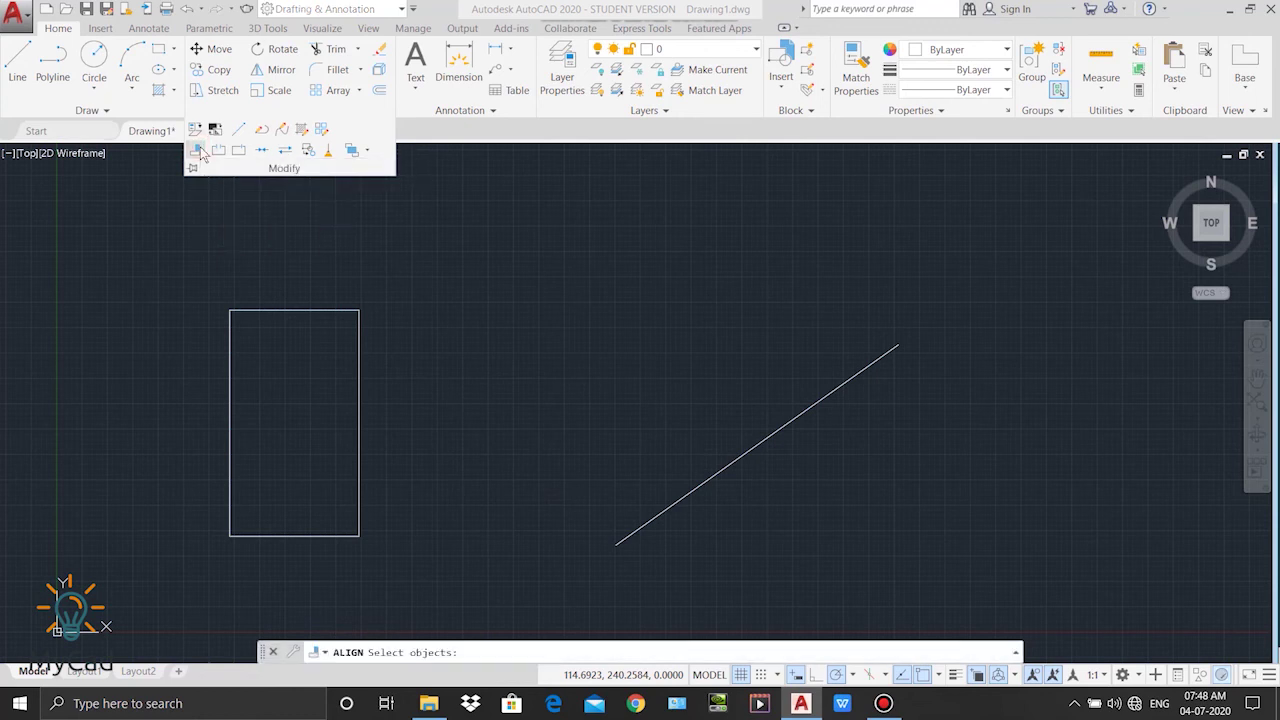
click(265, 309)
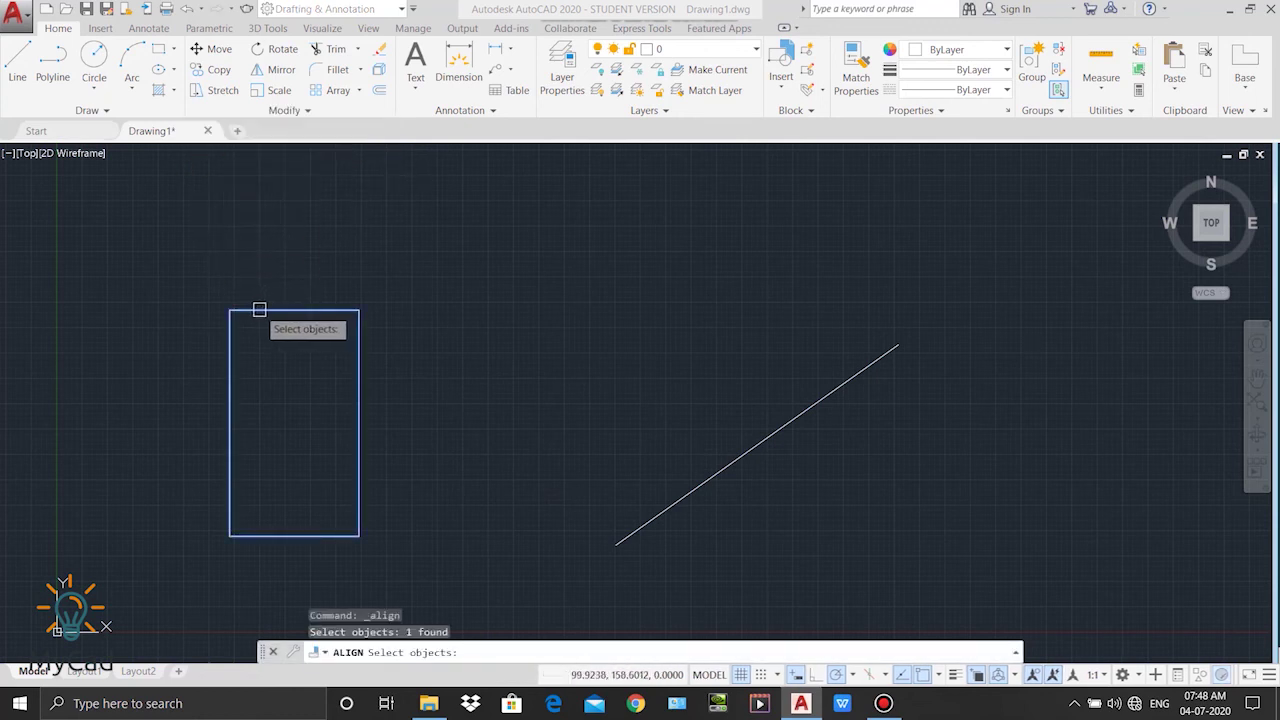
key(Return)
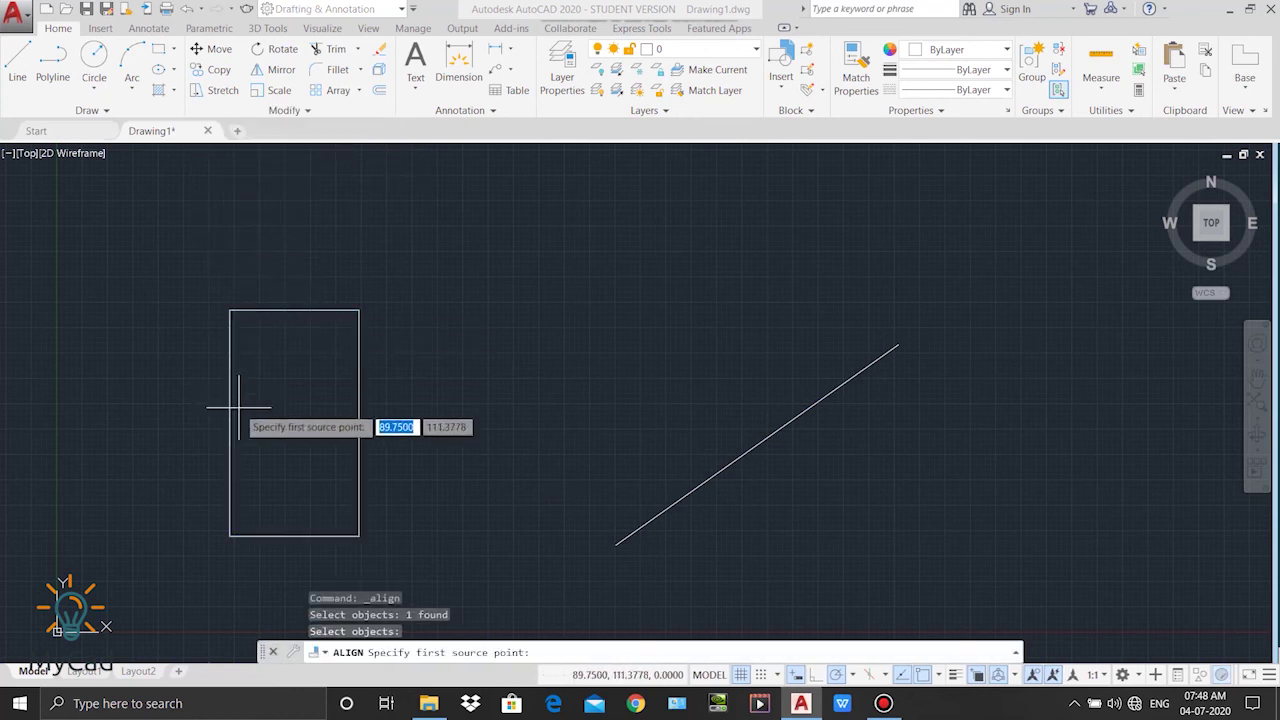
click(359, 535)
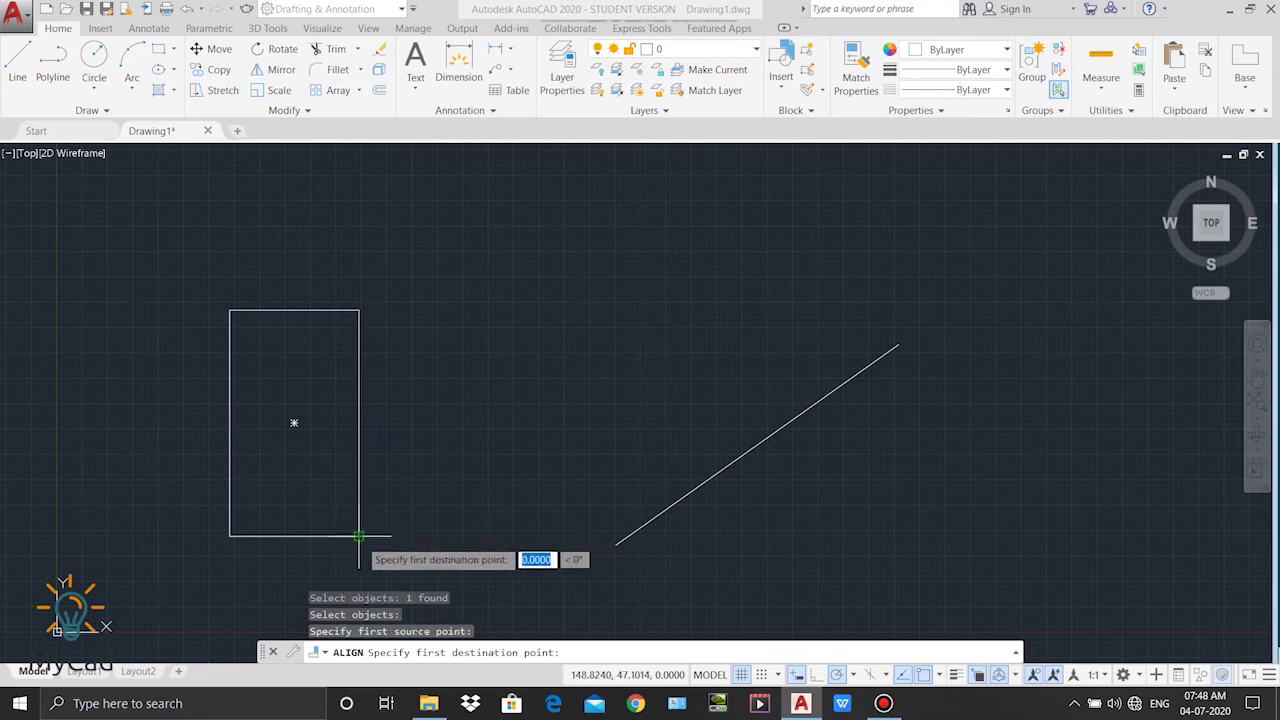
click(617, 543)
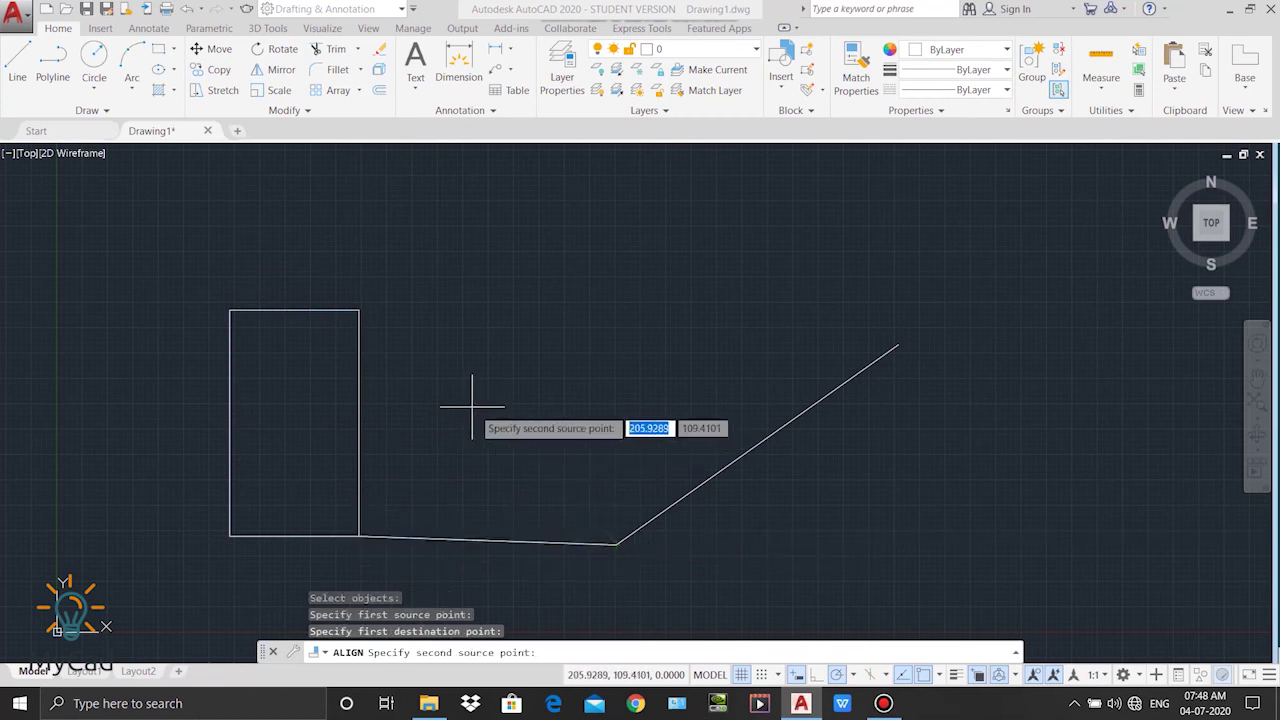
click(359, 310)
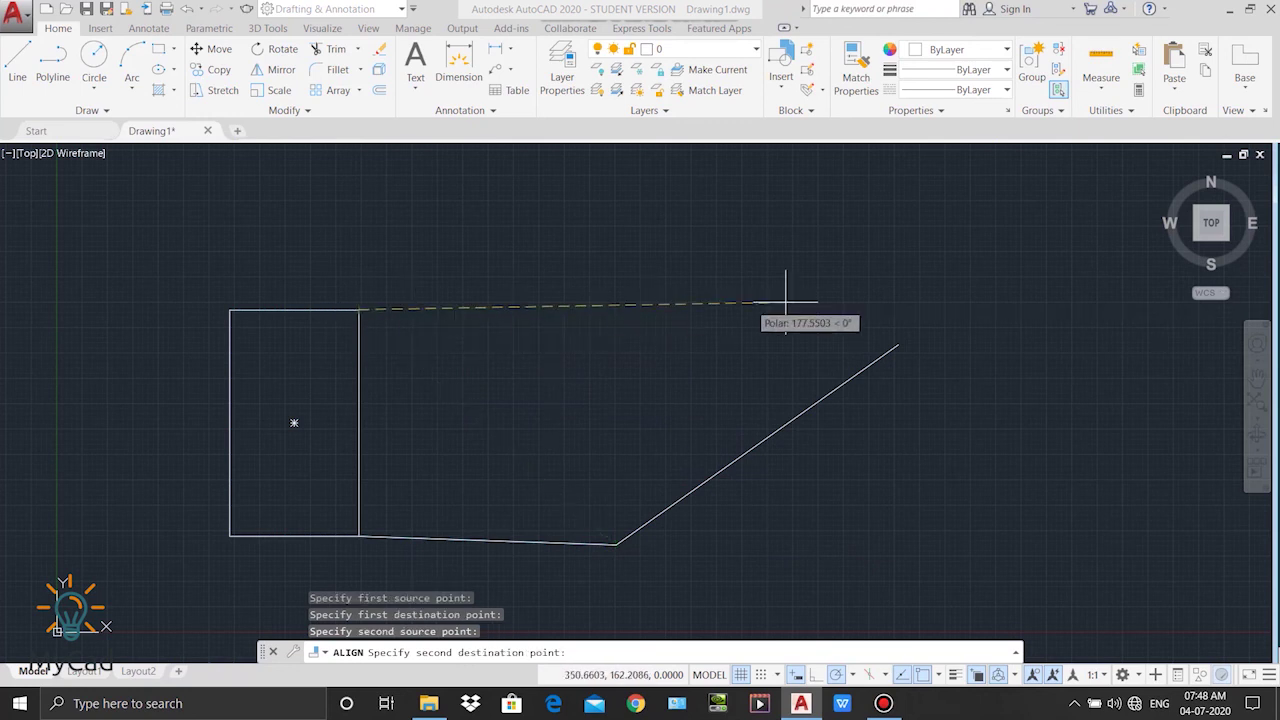
click(898, 345)
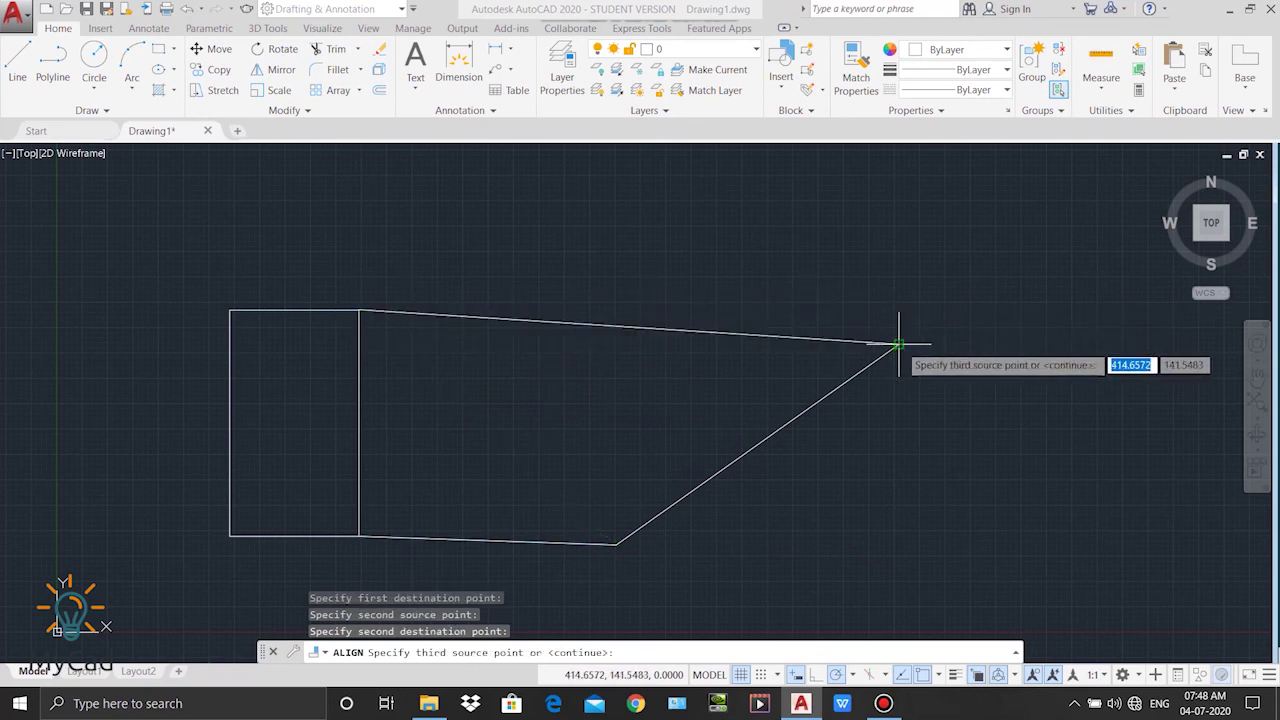
key(Return)
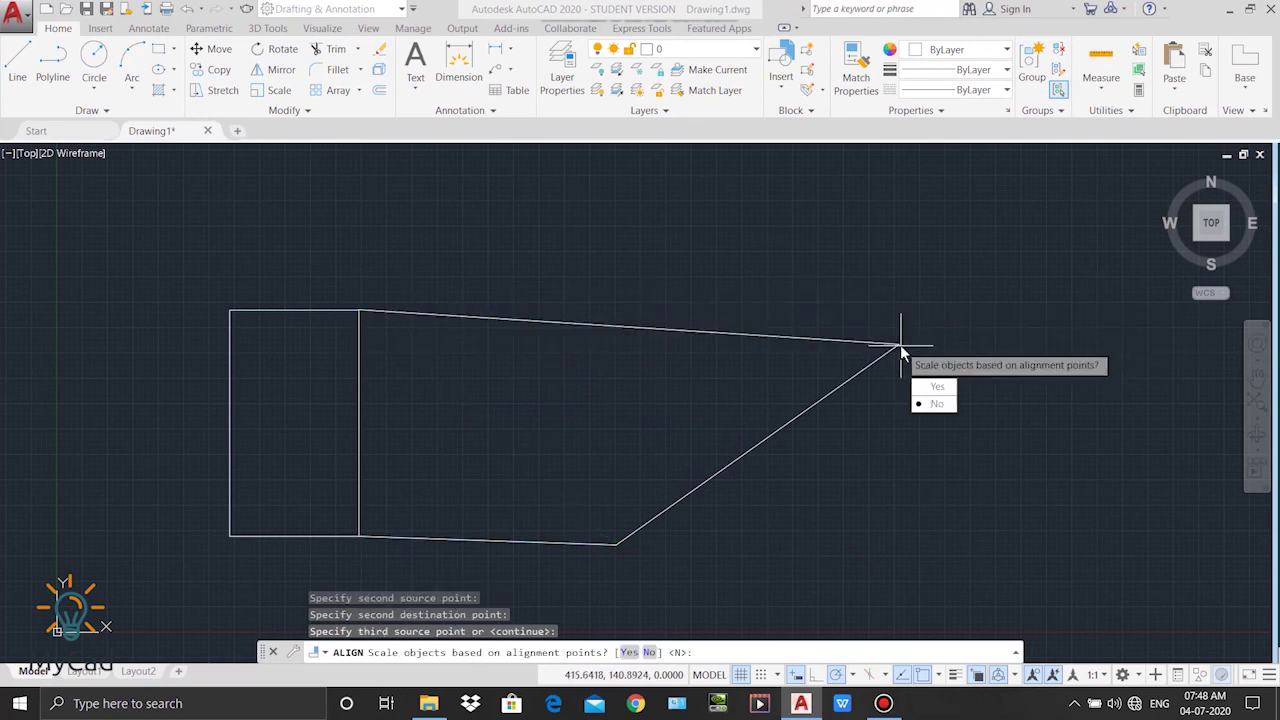
click(935, 403)
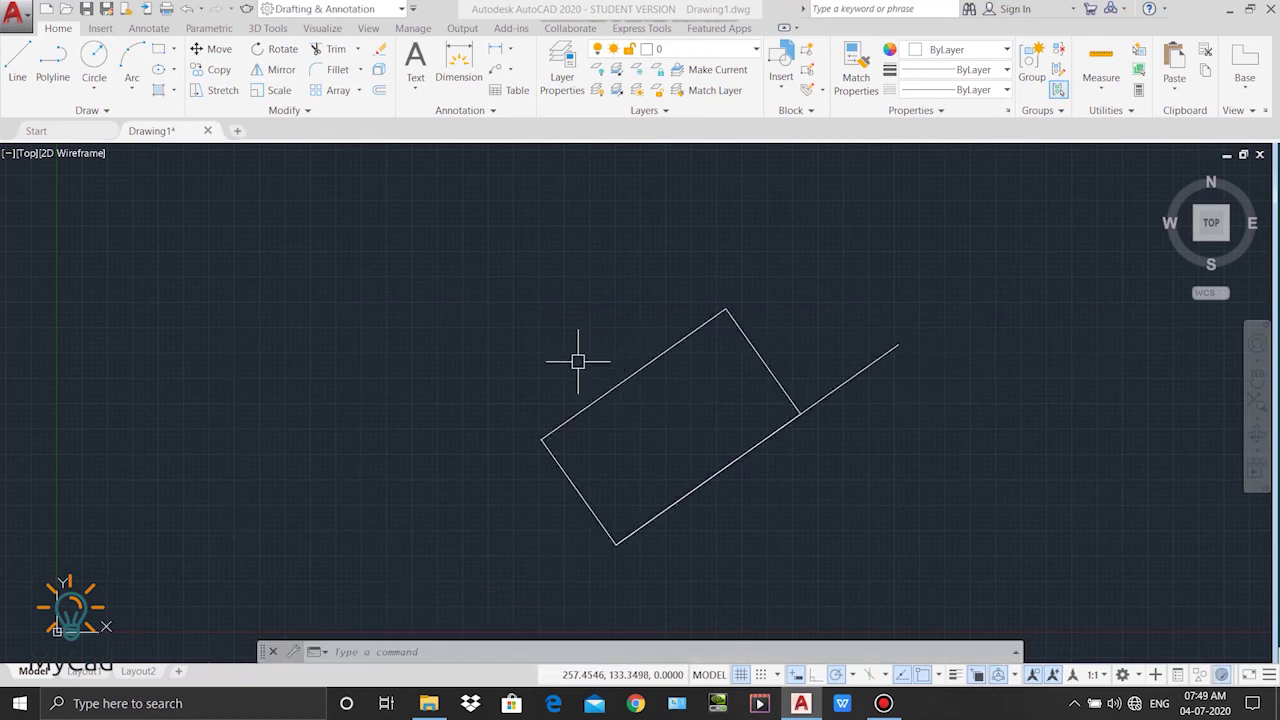